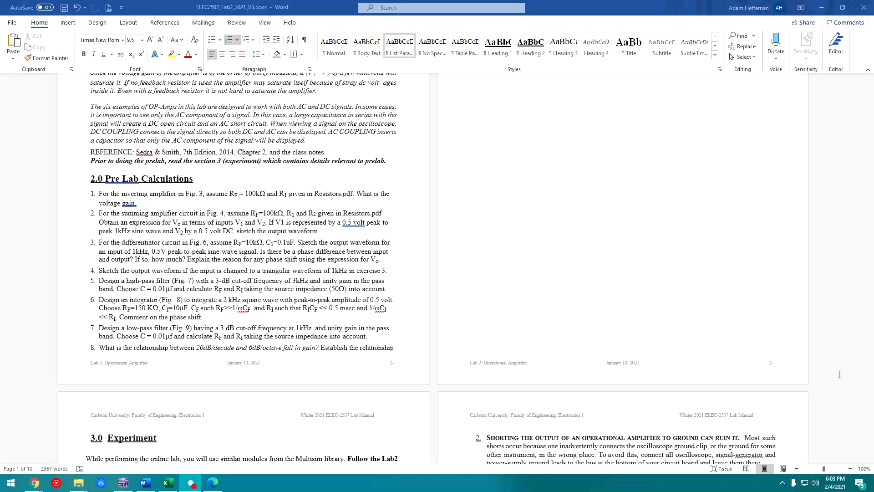
Step: Review the manual's 3.0 Experiment section, and examine the station number, R1 and R2 columns in Resistors.pdf
scroll(730, 334, down, 8)
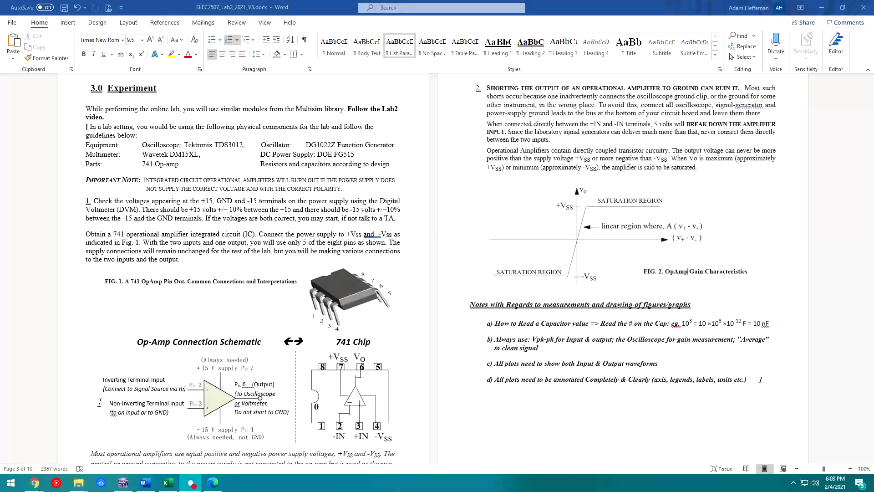
click(213, 483)
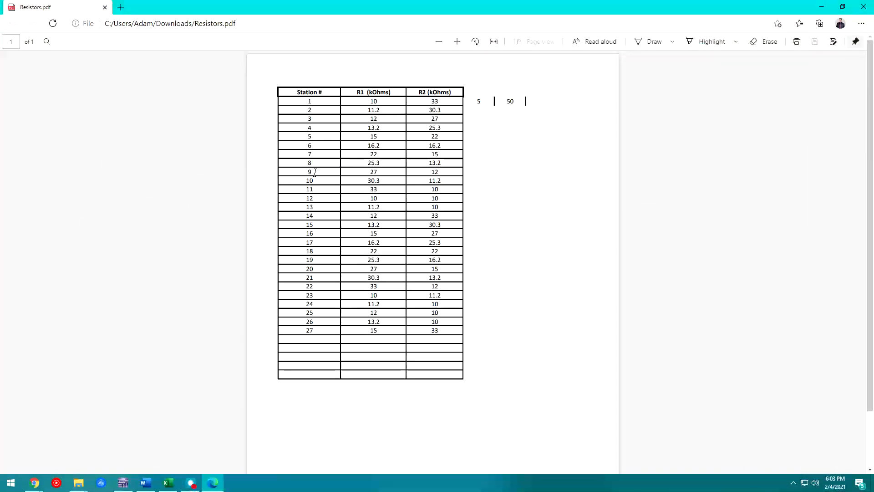
drag(309, 102, 318, 339)
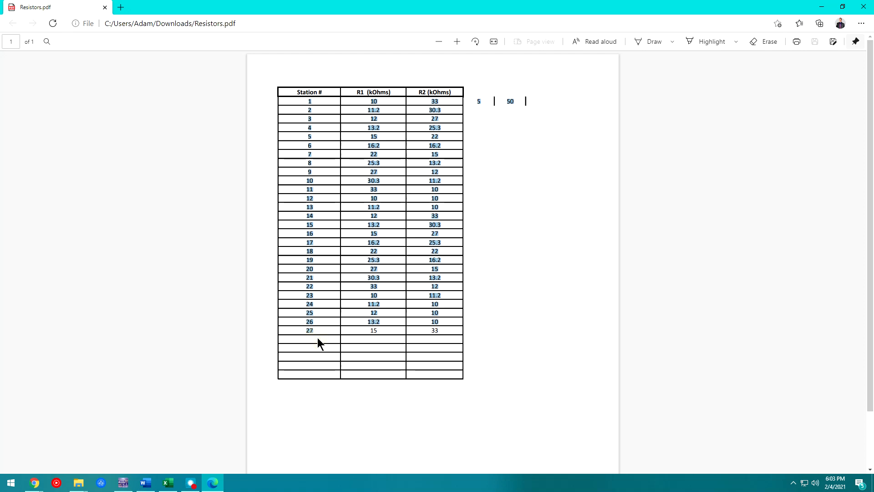
click(471, 339)
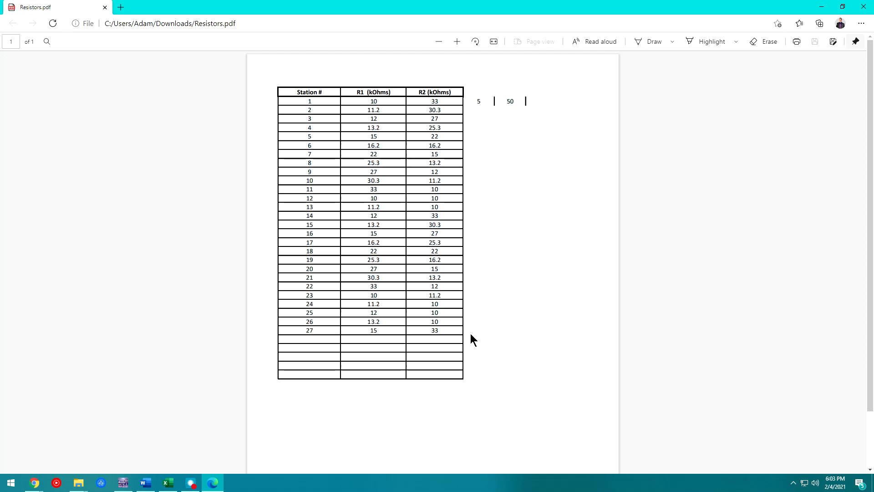
drag(356, 93, 453, 93)
click(351, 89)
drag(353, 94, 449, 97)
click(444, 104)
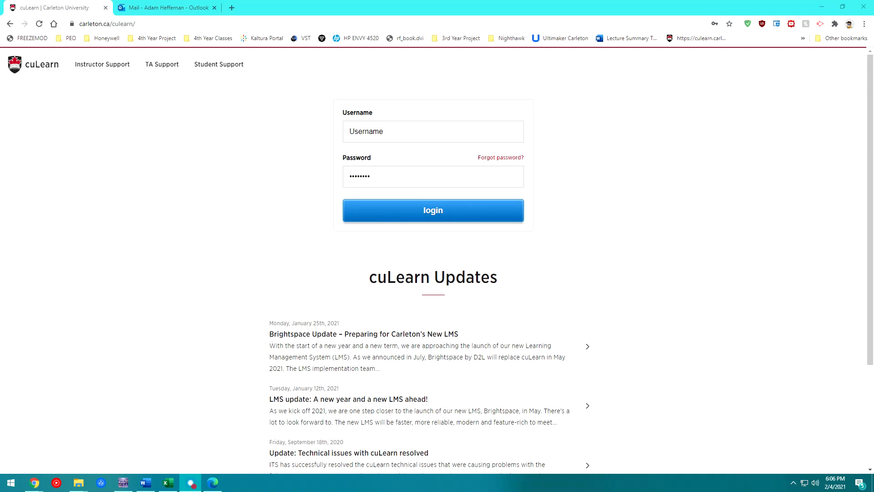
Step: Log in to cuLearn with the saved username and account password, and open the ELEC2507 Winter 2021 course
click(377, 132)
click(373, 162)
click(413, 218)
click(263, 188)
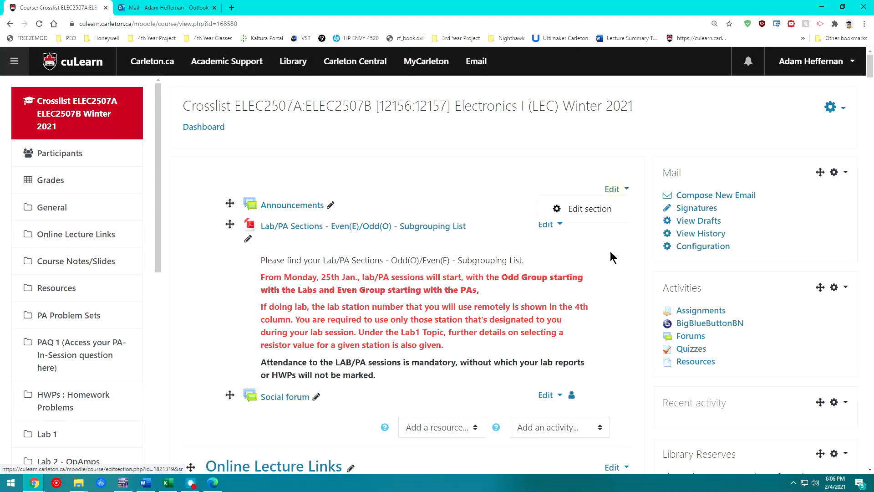
Step: Turn course editing off and open the Lab 2 Multisim Files folder in the Lab 2 - OpAmps section
click(835, 108)
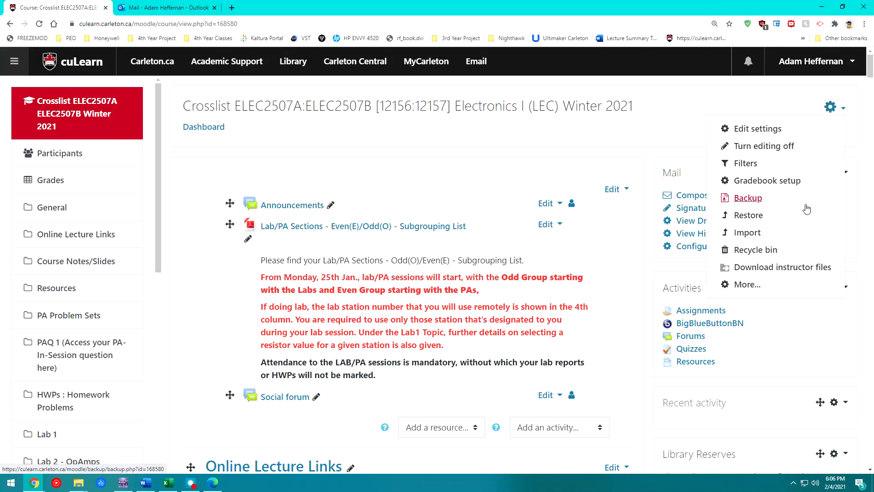
click(777, 144)
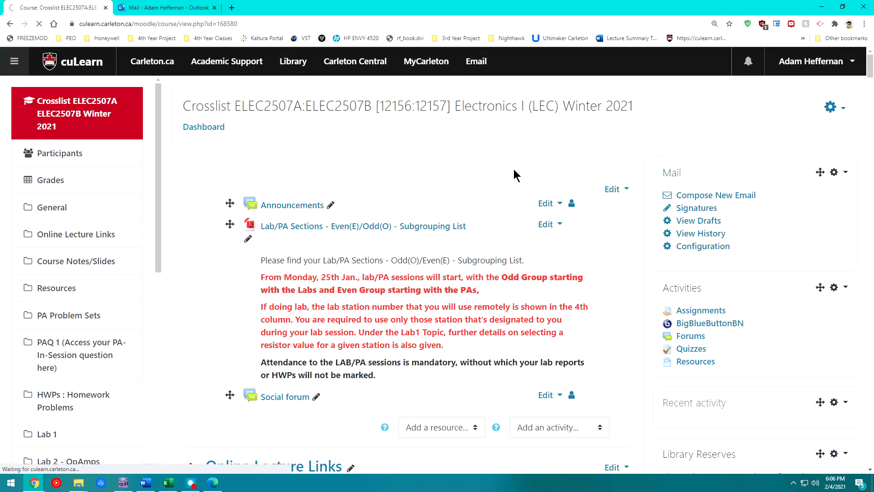
scroll(501, 191, down, 15)
scroll(428, 254, down, 20)
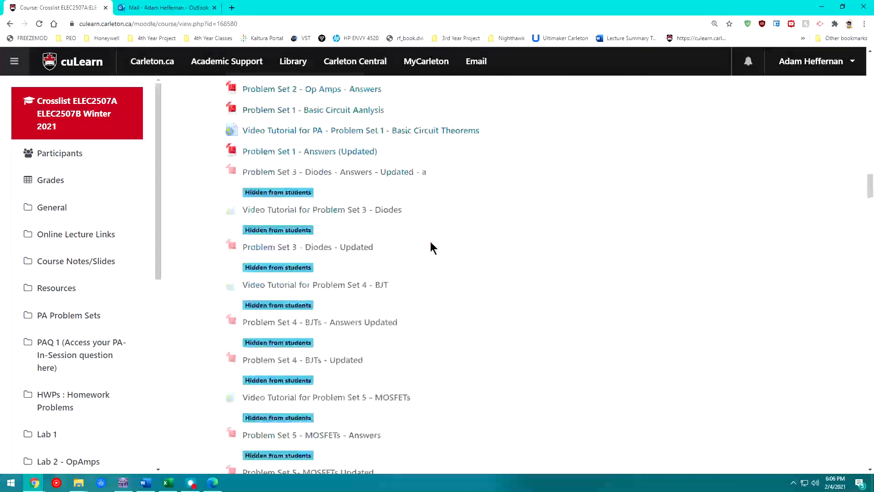
scroll(432, 242, down, 17)
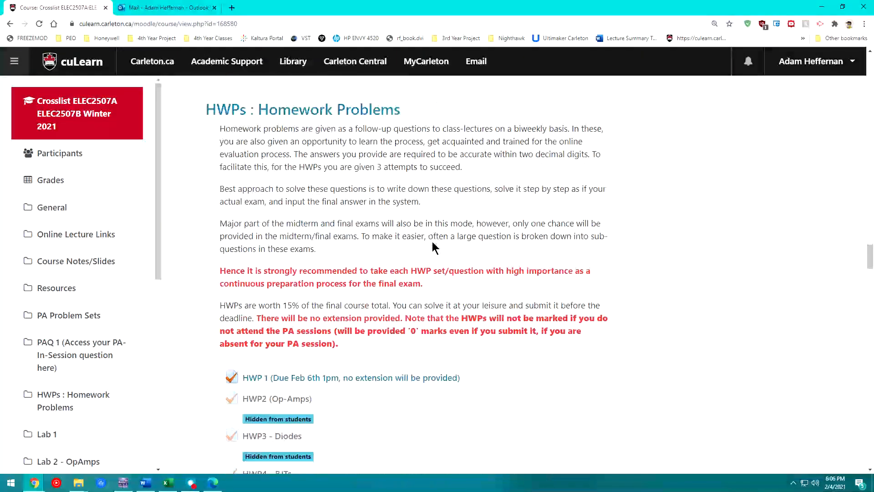
scroll(432, 242, down, 20)
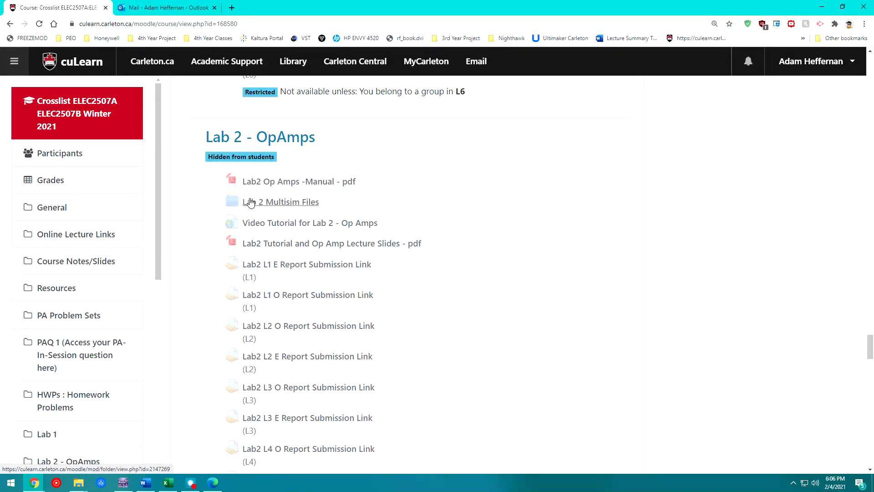
click(274, 203)
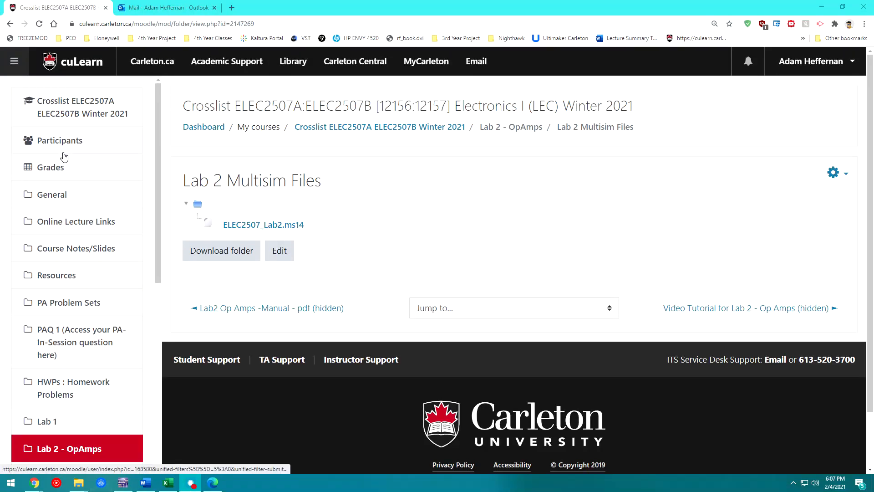
Step: Return to the course page and view the Lab/PA Sections subgrouping list for the lab station assignments
click(83, 106)
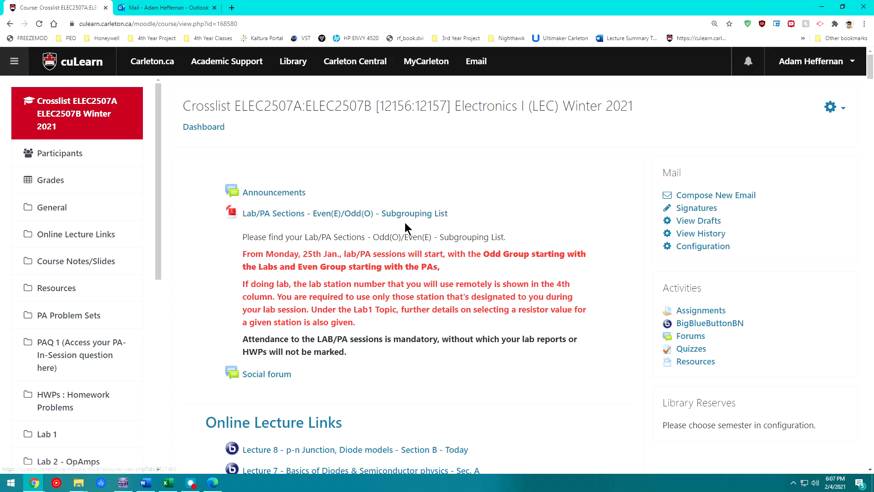
click(367, 218)
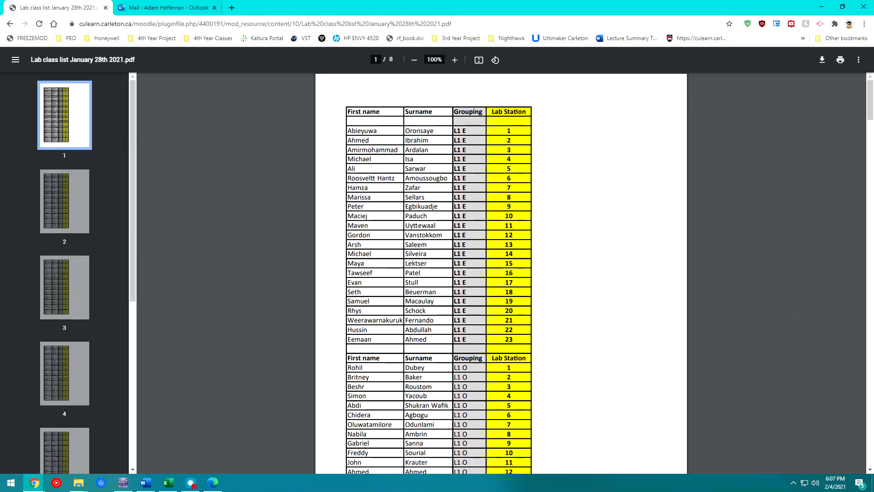
key(alt+Left)
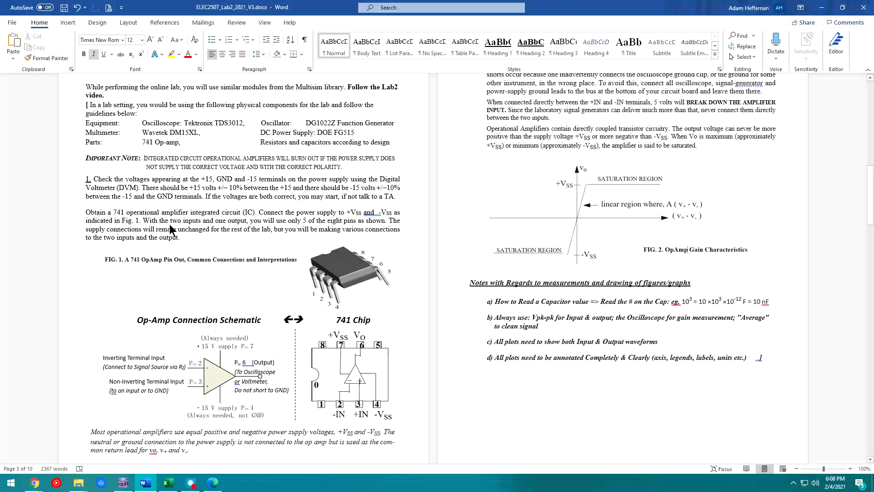
Step: Review the op-amp connection schematic in the Word lab manual, and switch to Multisim to view the Lab 2 circuits
scroll(168, 224, down, 2)
scroll(168, 226, down, 4)
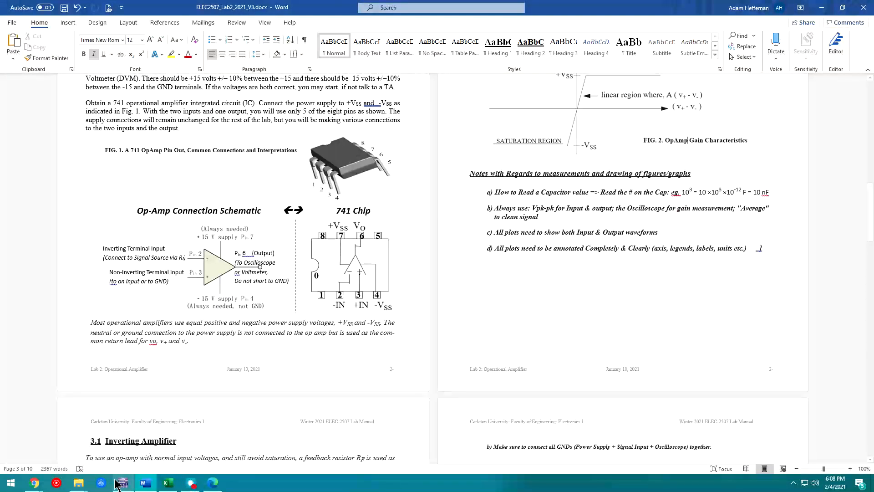
click(124, 484)
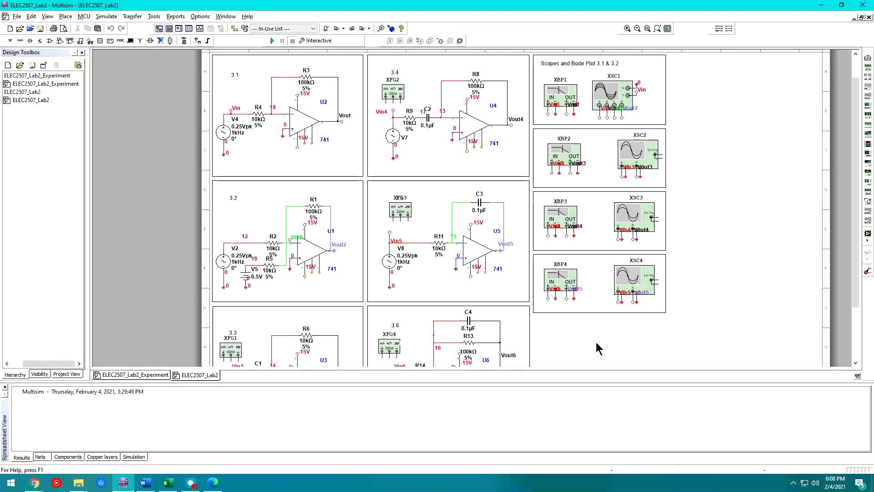
right_click(569, 335)
click(571, 339)
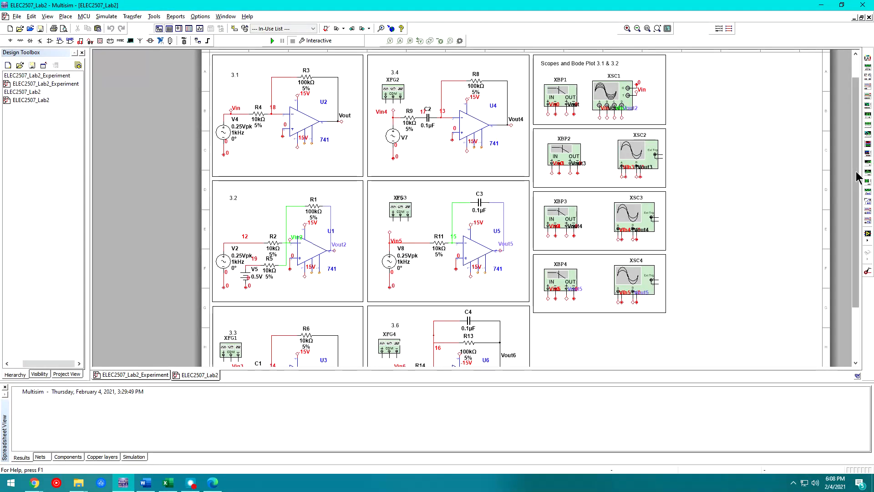
drag(858, 178, 852, 153)
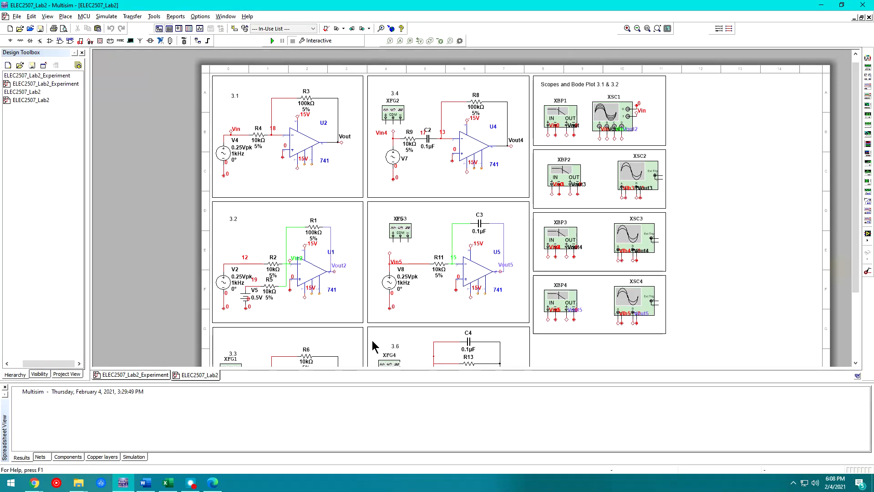
Step: Check the station table in Resistors.pdf and look through the later experiment sections of the Word lab manual
click(212, 483)
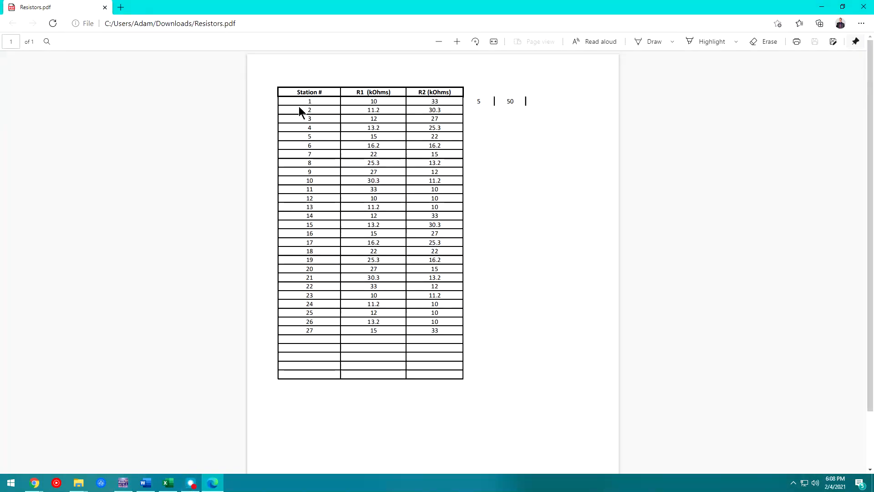
click(822, 7)
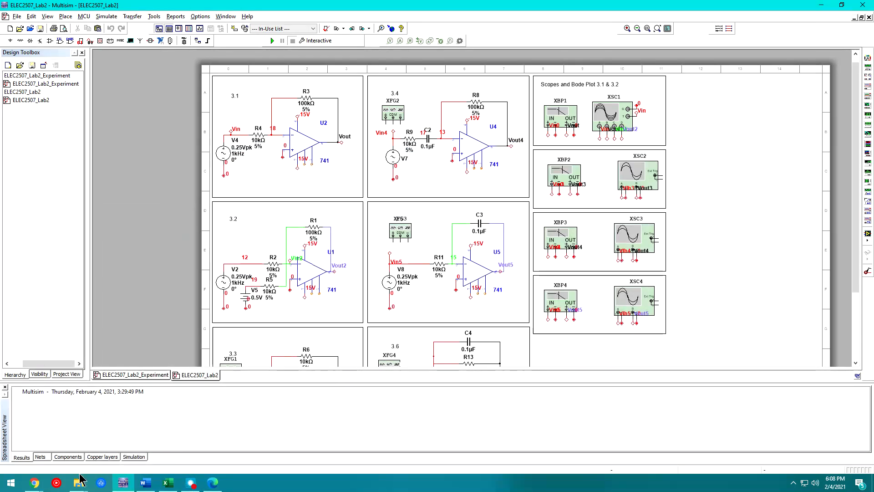
click(145, 483)
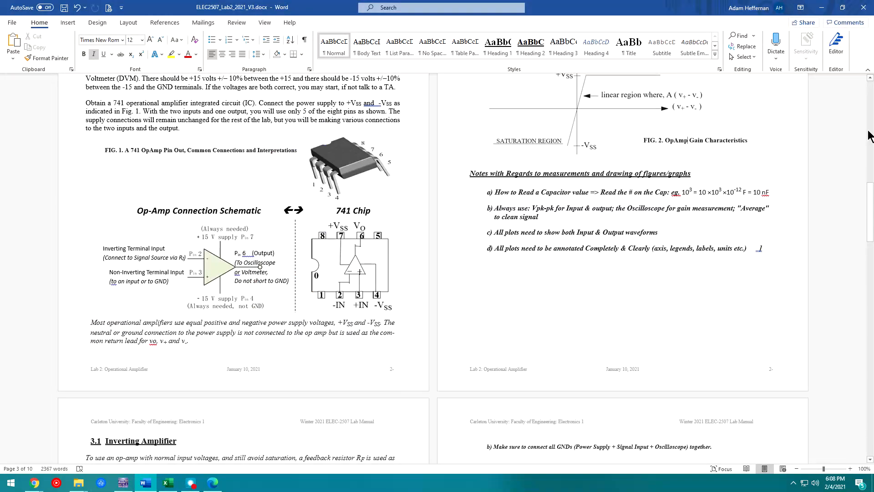
drag(868, 212, 865, 386)
click(241, 305)
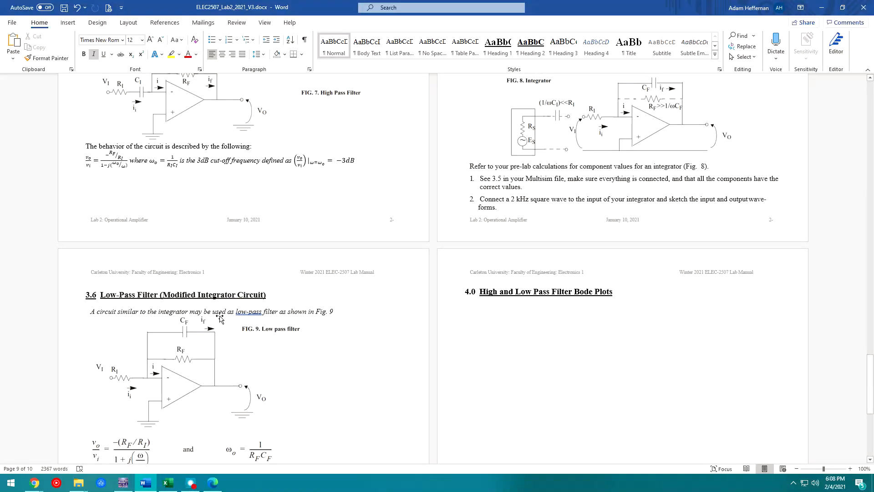
drag(870, 384, 868, 286)
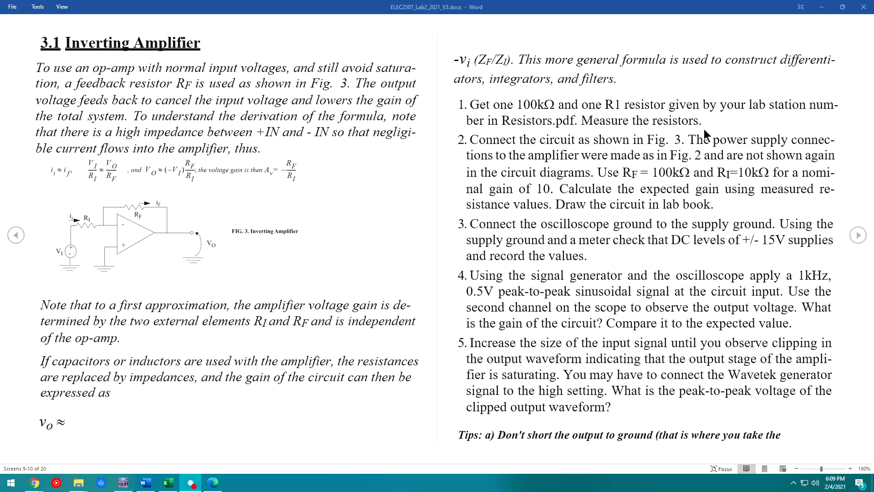
Step: Compare circuit 3.1 in Multisim with the Inverting Amplifier instructions in Word, highlighting the 100kΩ and R1 resistor requirements
key(alt+Tab)
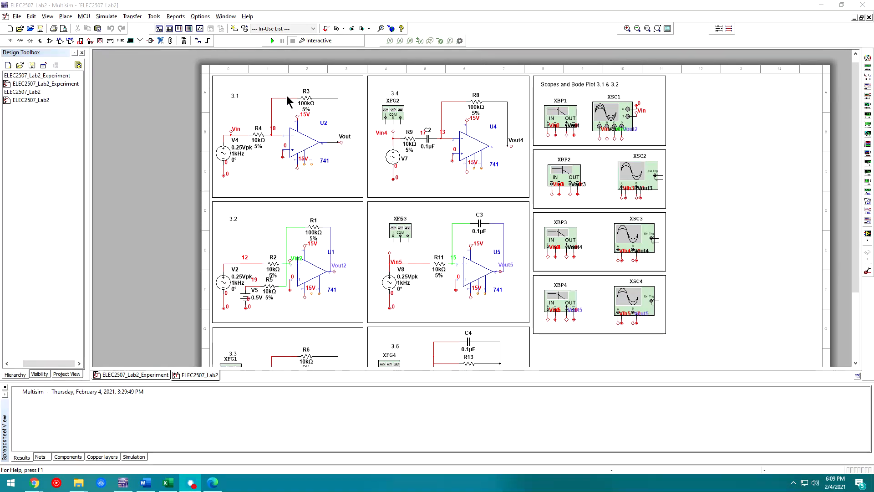
click(146, 483)
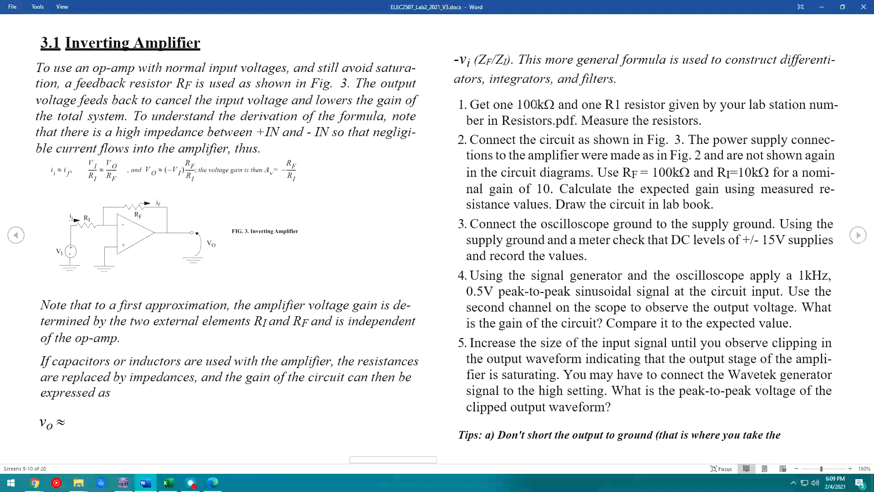
drag(532, 104, 557, 103)
click(535, 106)
drag(605, 104, 622, 105)
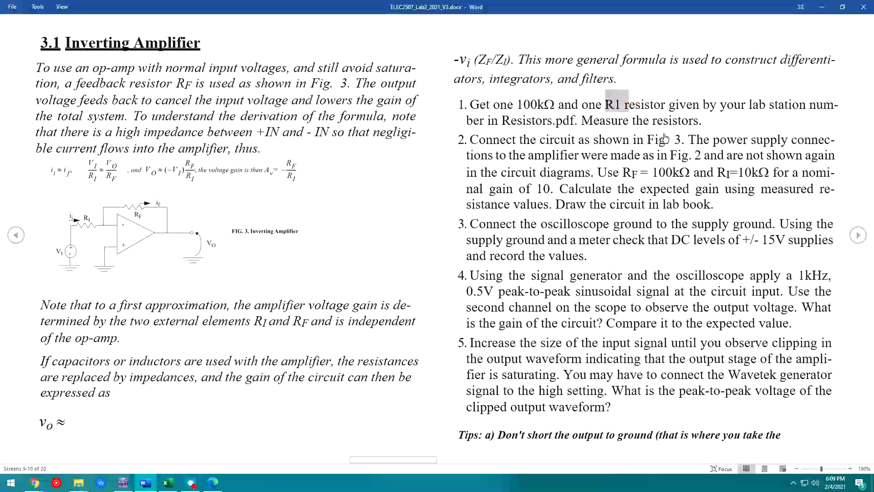
Step: Switch to Multisim and set the resistance of R4 in circuit 3.1 to 5k
click(822, 6)
double_click(258, 136)
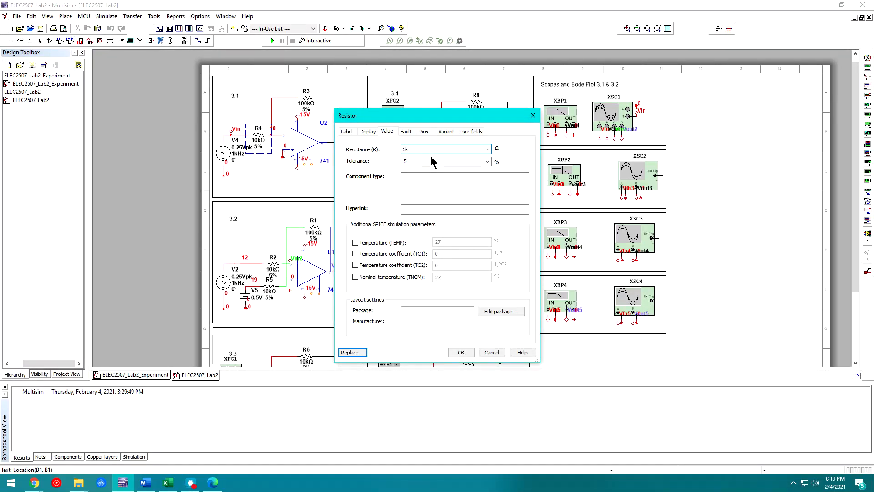
key(Return)
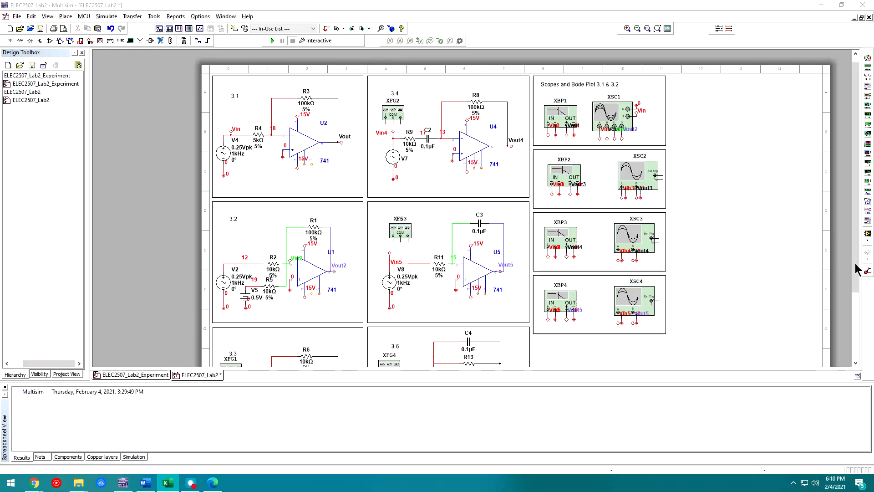
Step: Check the station resistor values in Resistors.pdf, and inspect the 15V supply connectors on the op-amps in Multisim circuits 3.1 and 3.4
click(213, 482)
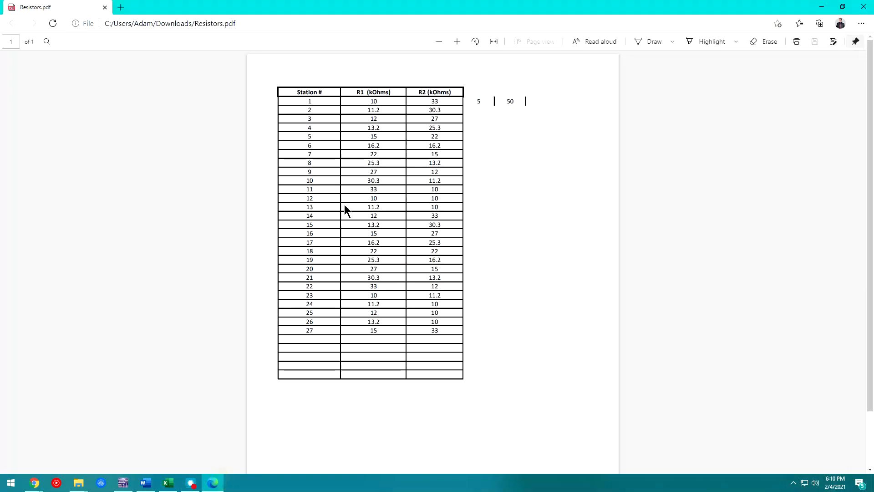
click(214, 482)
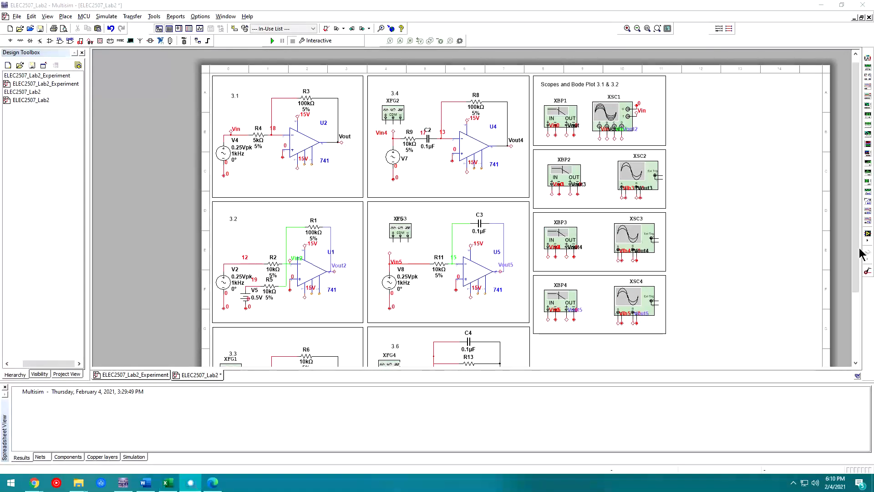
click(299, 117)
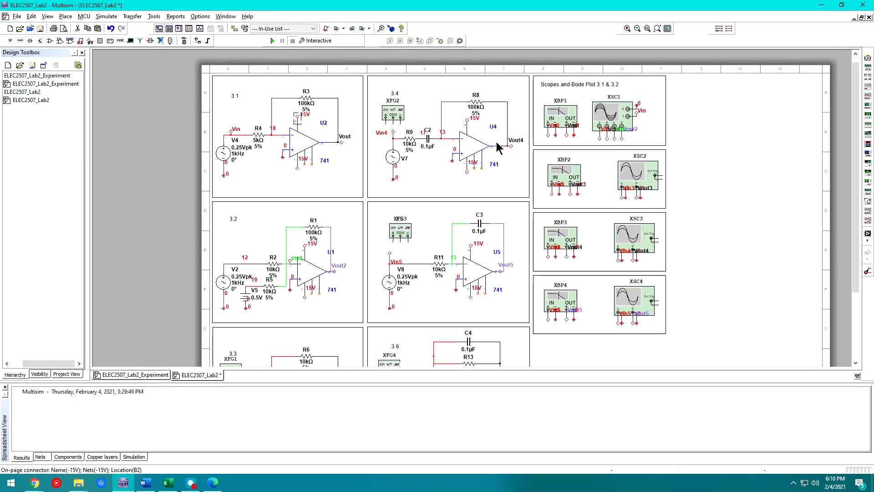
click(472, 119)
click(476, 176)
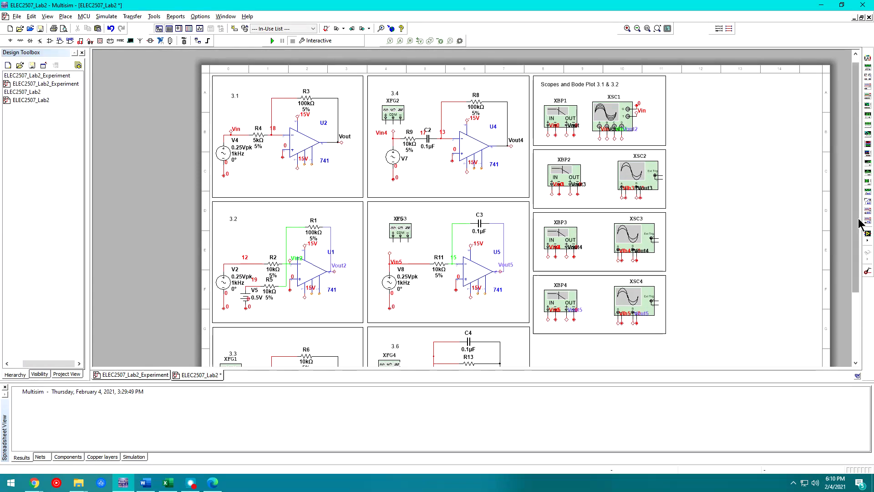
Step: Highlight the 100kΩ, R1 and expected-gain instructions in step 1 of the Word lab manual, and check them against circuit 3.1 in Multisim
scroll(867, 319, down, 3)
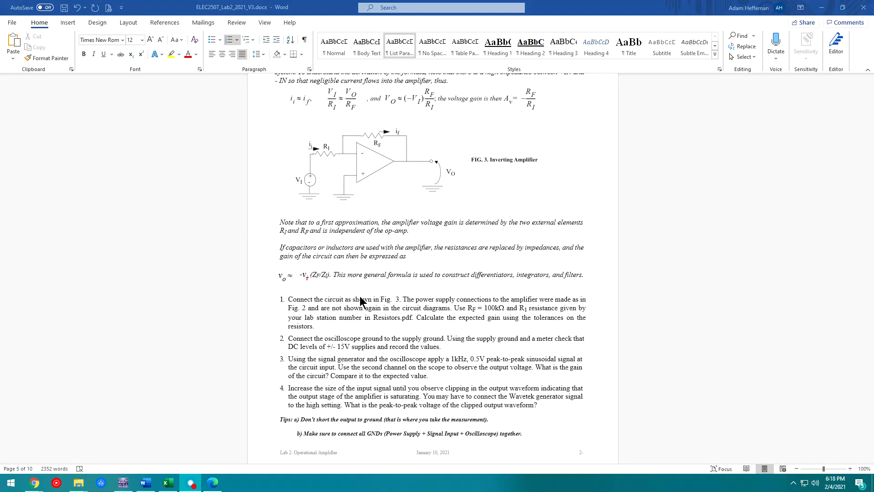
click(411, 301)
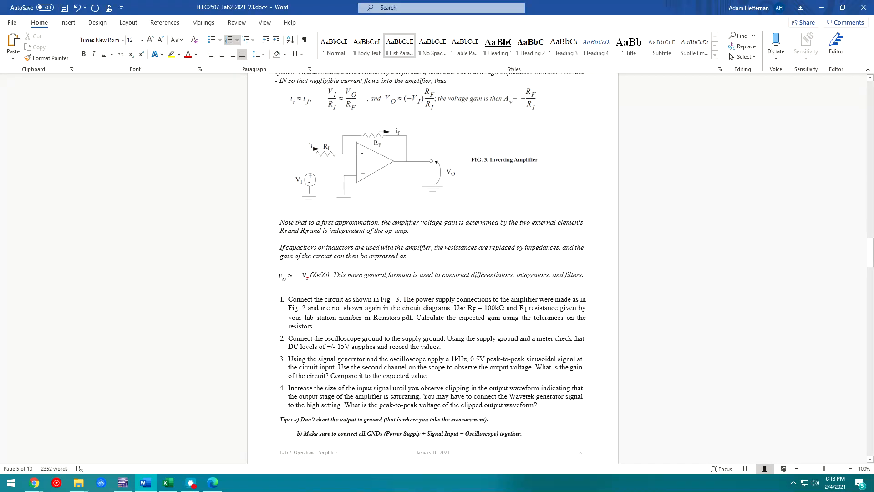
drag(454, 308, 339, 319)
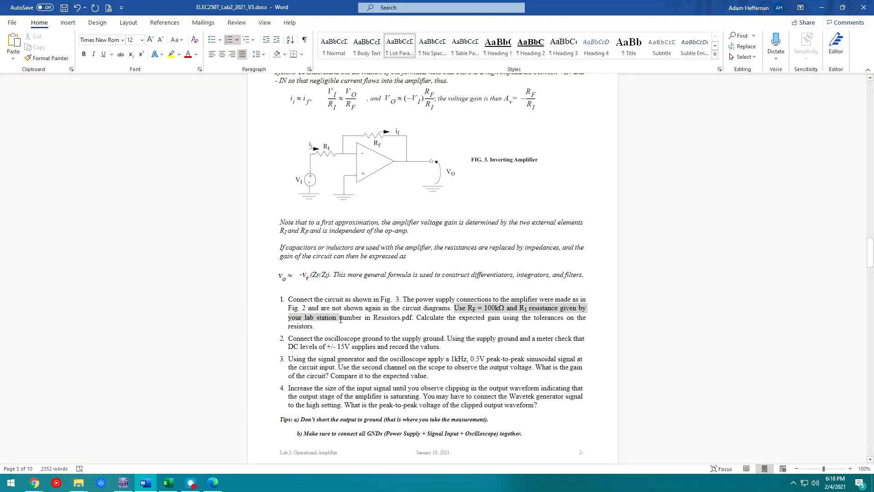
click(352, 327)
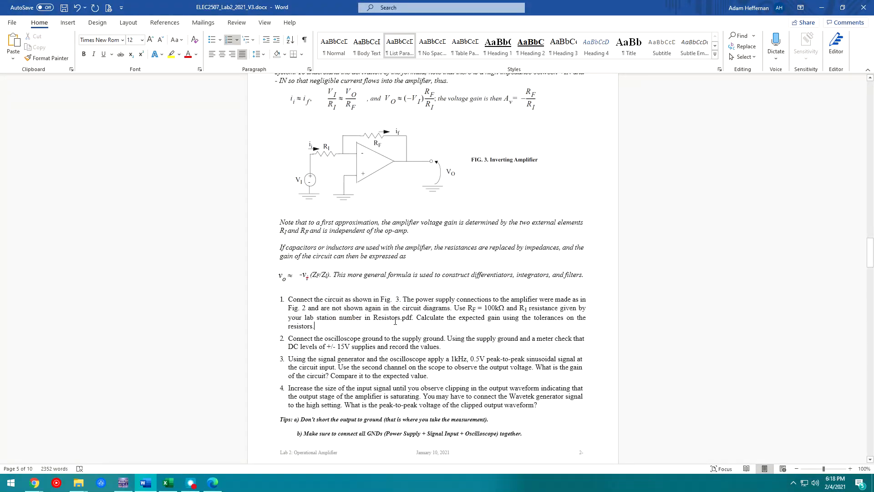
drag(419, 317, 308, 327)
click(123, 483)
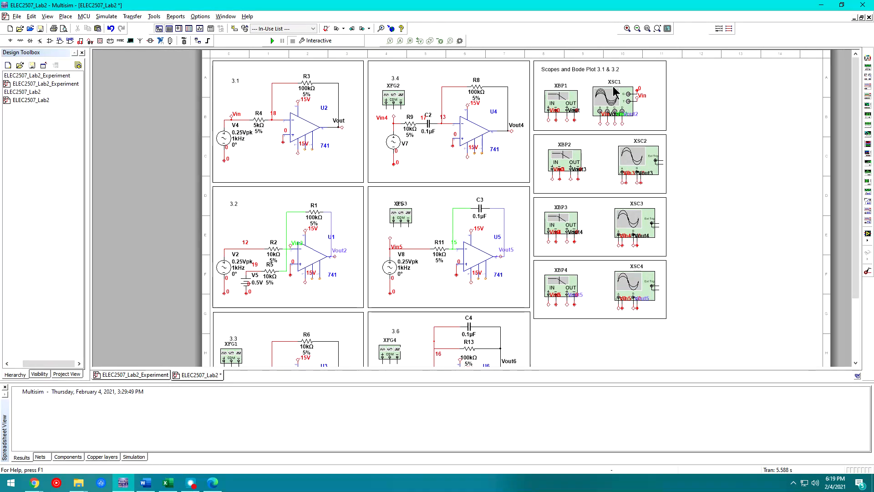
click(259, 128)
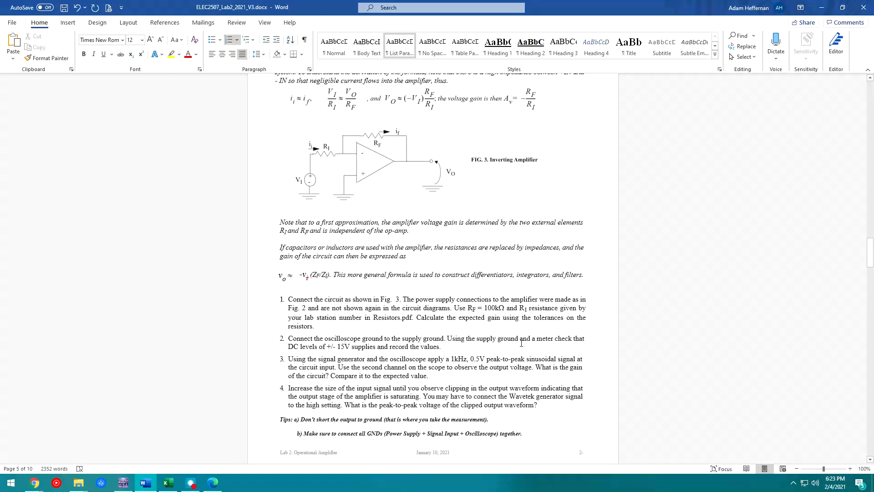
Step: Highlight the +/- 15V supply check in the Word manual, and place a multimeter beside the Power Delivery block in Multisim
drag(510, 339, 546, 345)
mouse_move(441, 346)
mouse_down()
mouse_move(347, 347)
mouse_move(438, 347)
mouse_up()
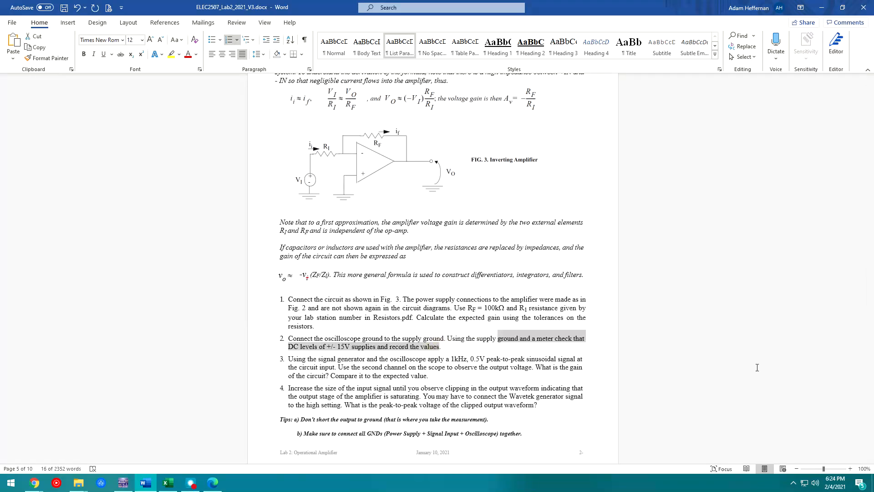
key(alt+Tab)
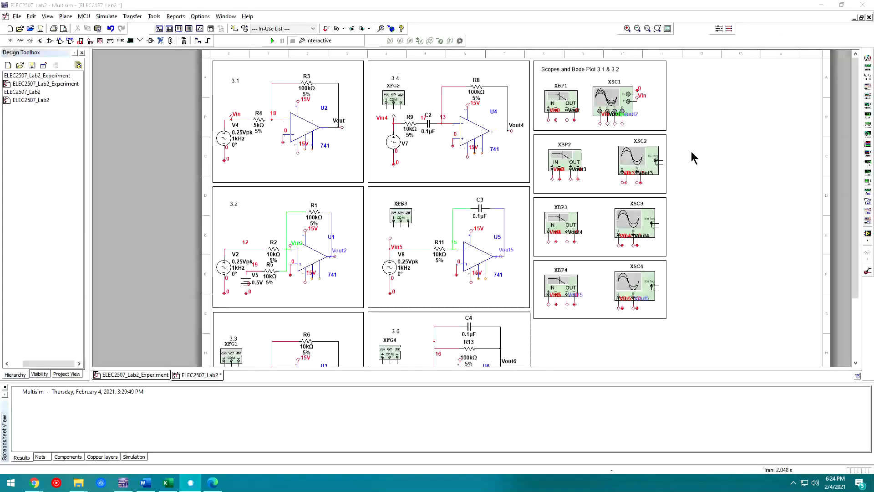
click(868, 59)
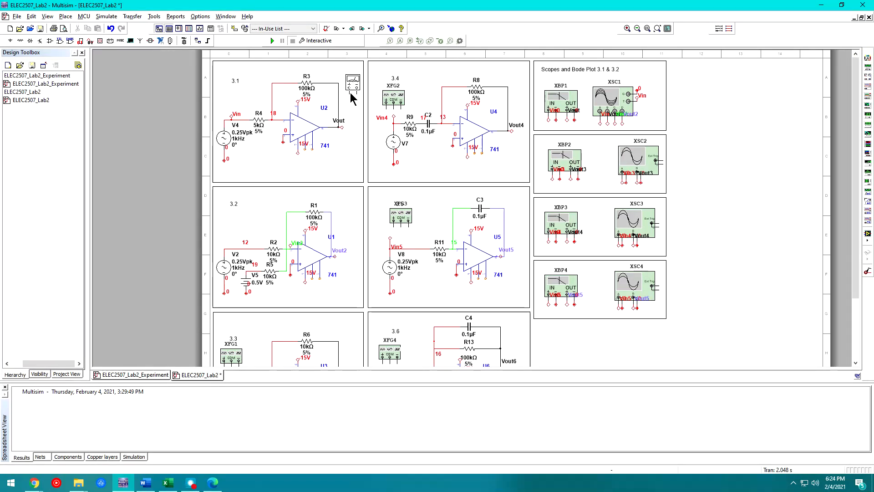
scroll(683, 332, down, 3)
scroll(733, 268, up, 2)
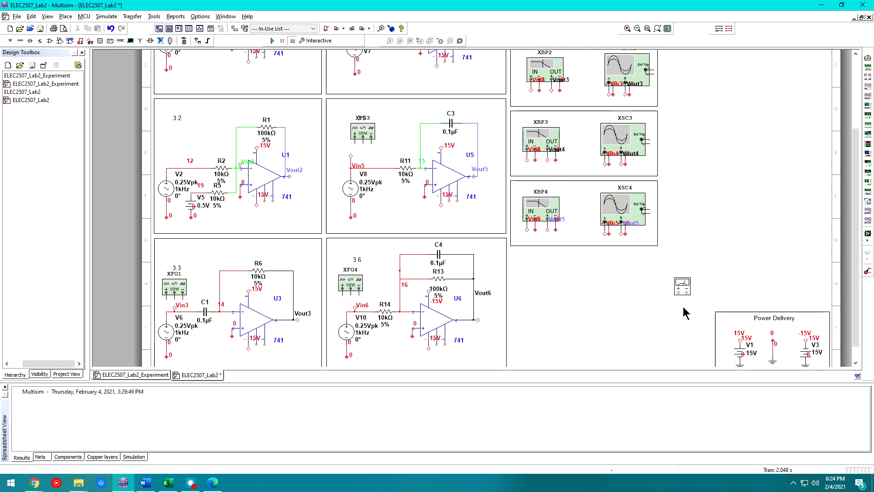
click(688, 362)
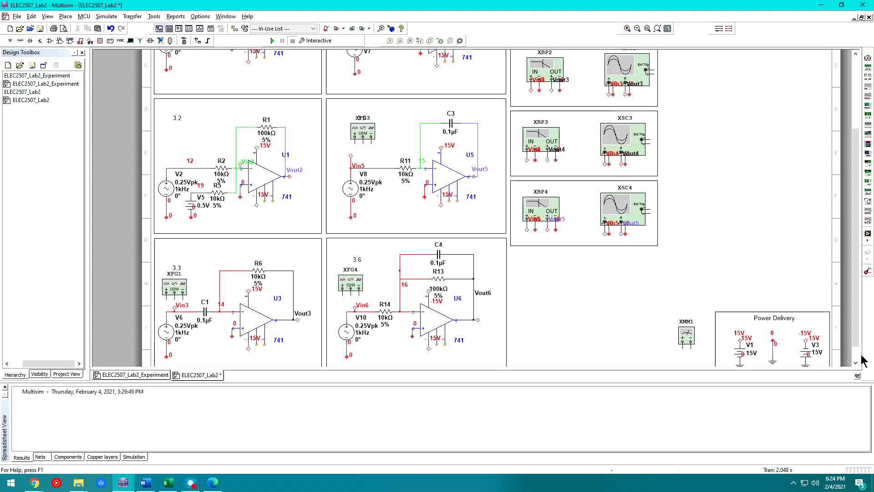
Step: Wire the multimeter's negative terminal to the grounded side of the 15V source V1, undoing the misrouted first wire
scroll(856, 360, down, 1)
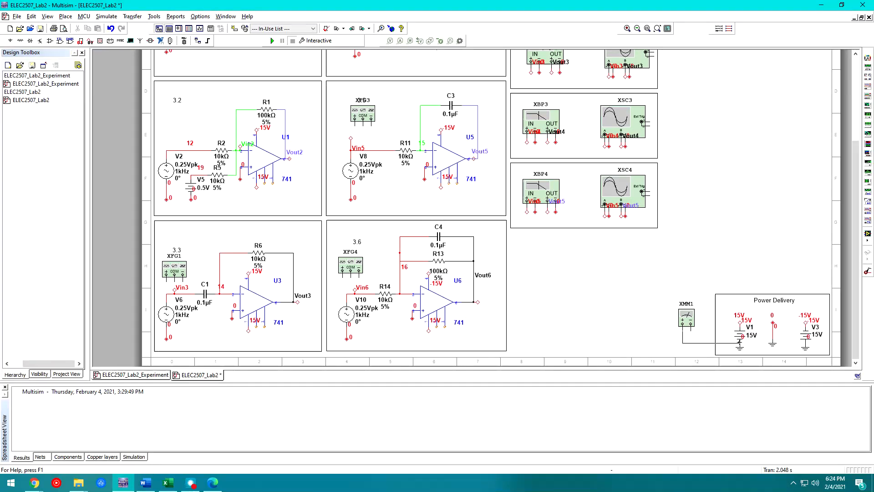
click(741, 342)
key(ctrl+z)
click(691, 331)
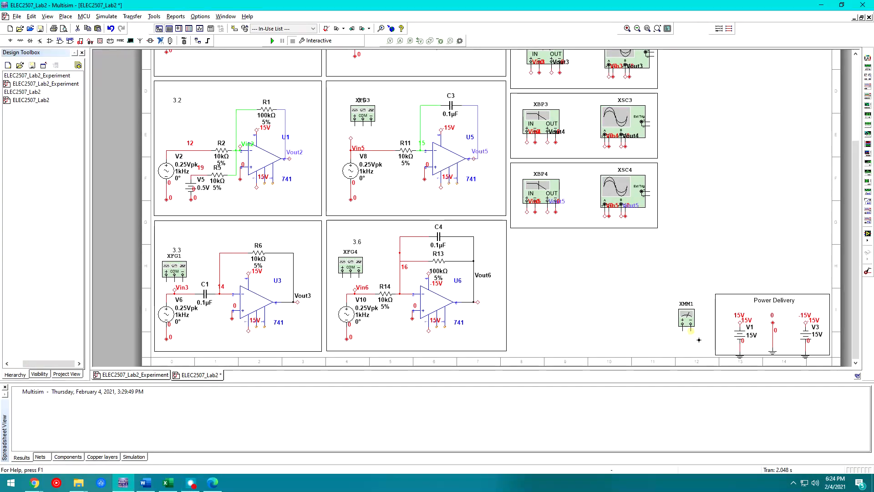
click(739, 347)
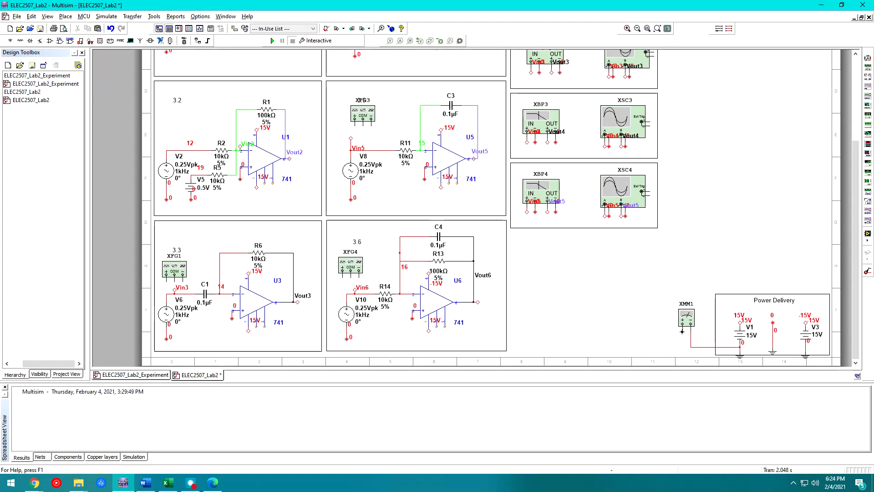
click(683, 329)
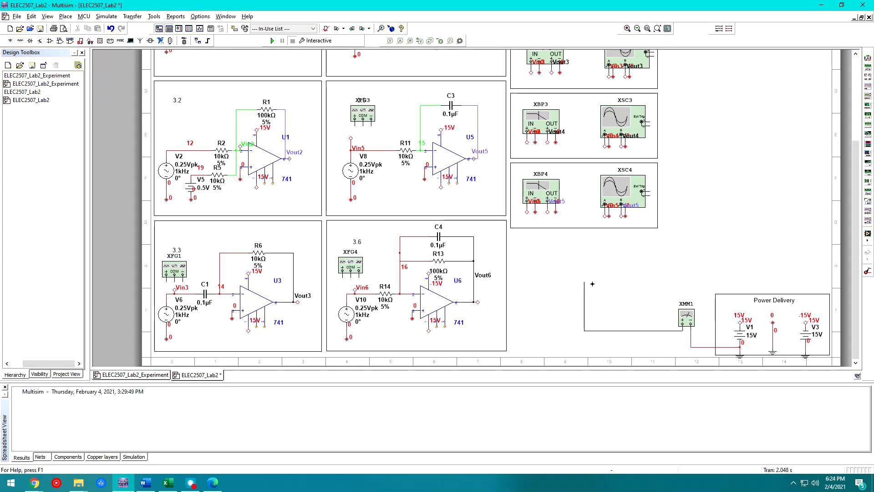
click(664, 278)
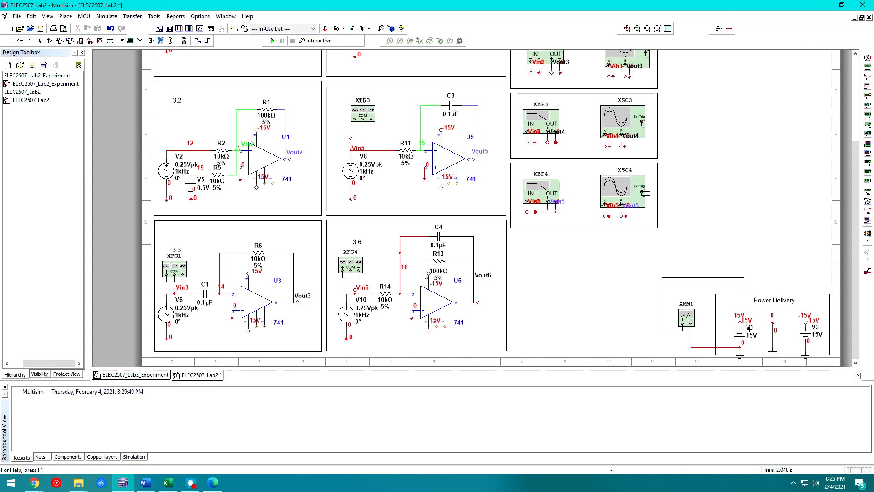
click(740, 327)
key(Escape)
Step: Move the 15V connector slightly up from V1, and wire the multimeter's positive terminal to V1's positive side
drag(739, 323, 740, 314)
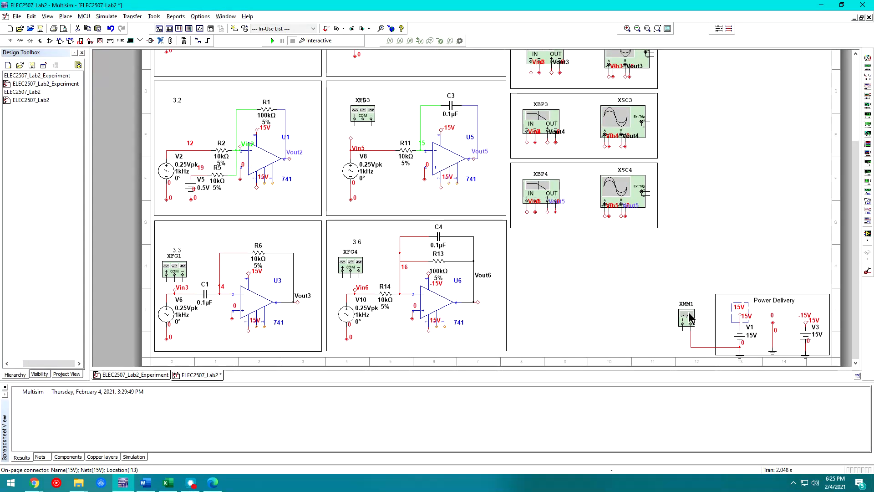
click(683, 329)
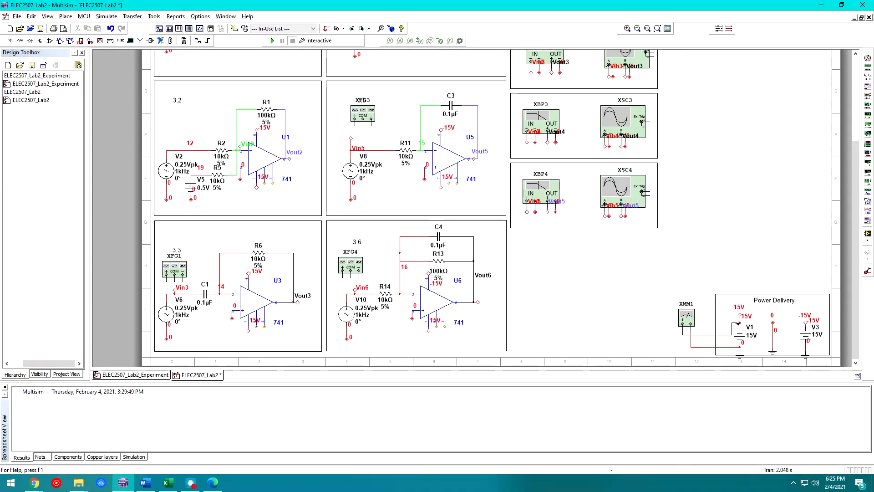
click(740, 323)
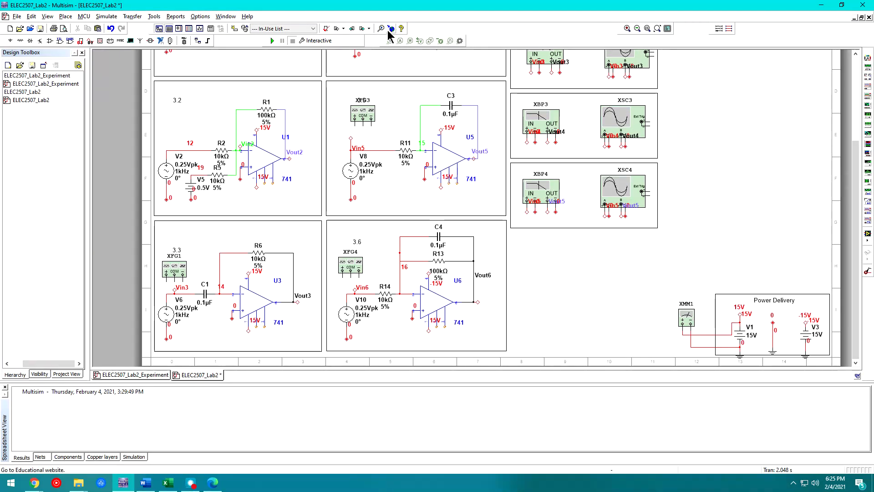
Step: Run the simulation to measure V1's DC voltage with the multimeter, closing the meter readout and stopping the simulation
click(272, 41)
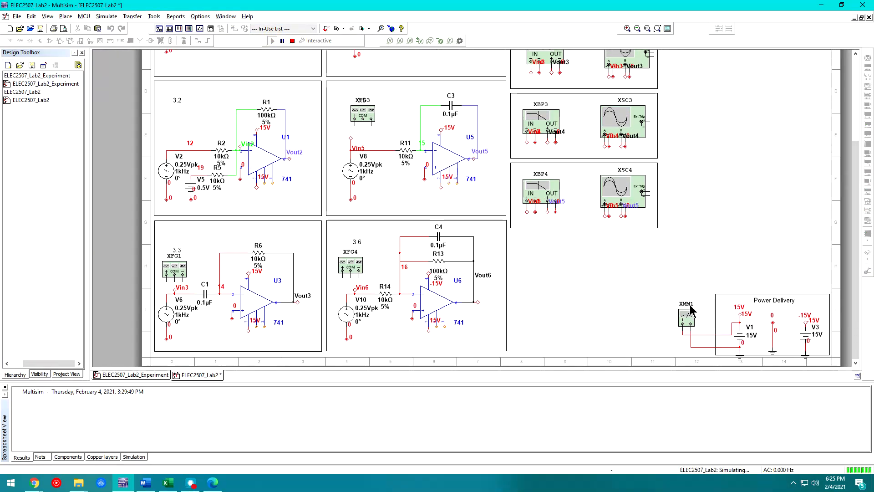
double_click(686, 317)
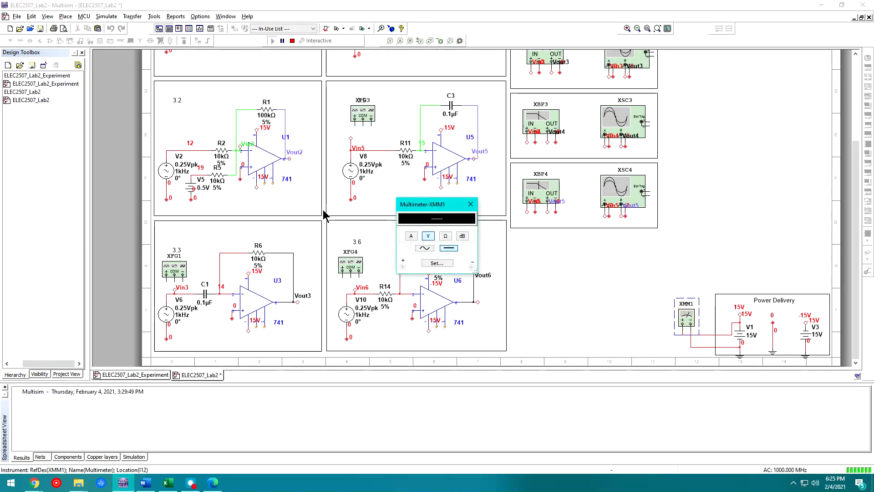
click(448, 249)
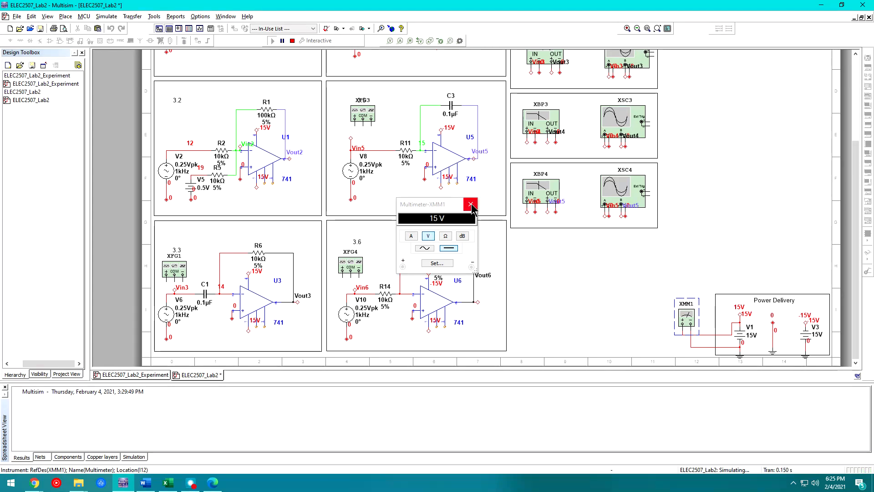
click(472, 207)
click(472, 208)
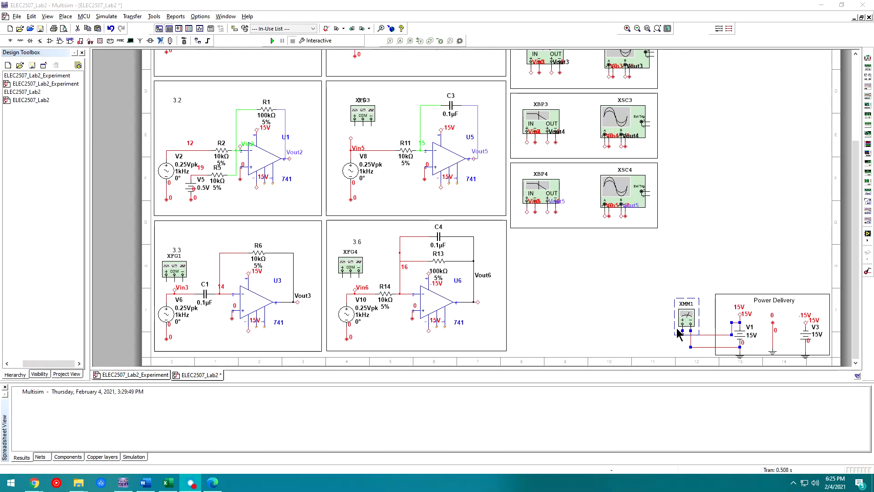
Step: Delete the multimeter and its wires beside the Power Delivery block
drag(647, 274, 712, 350)
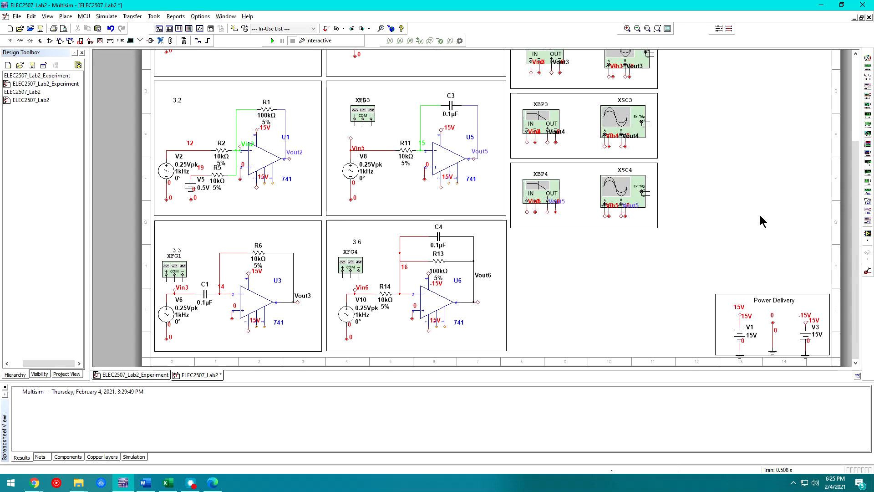
scroll(805, 264, down, 1)
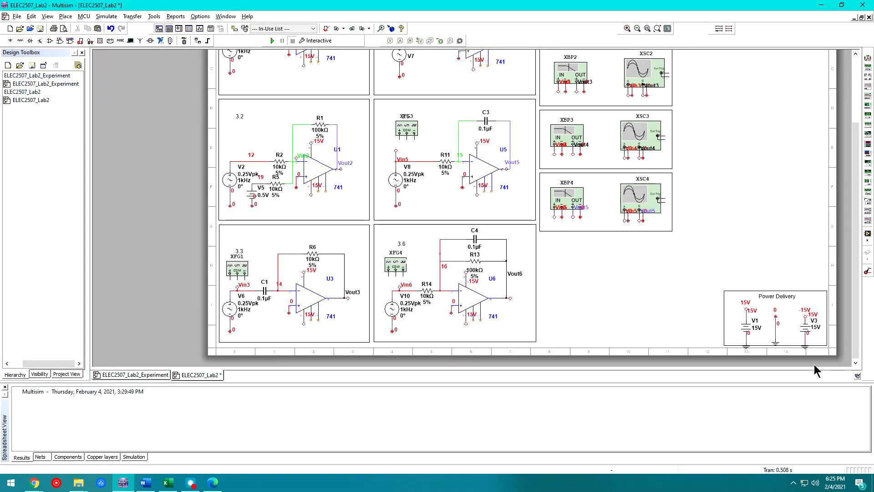
scroll(799, 340, up, 1)
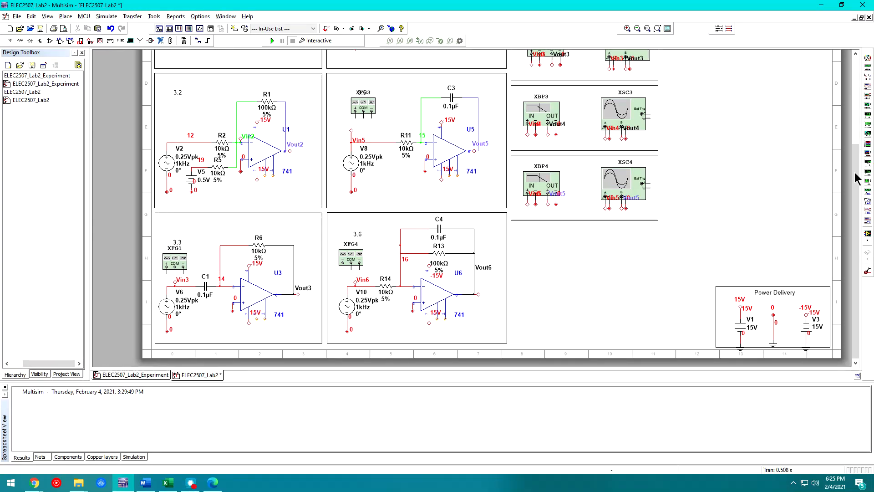
Step: Highlight the 1kHz, 0.5V peak-to-peak signal and gain instructions in step 3 in Word, and look over the Multisim circuits and scopes
key(alt+Tab)
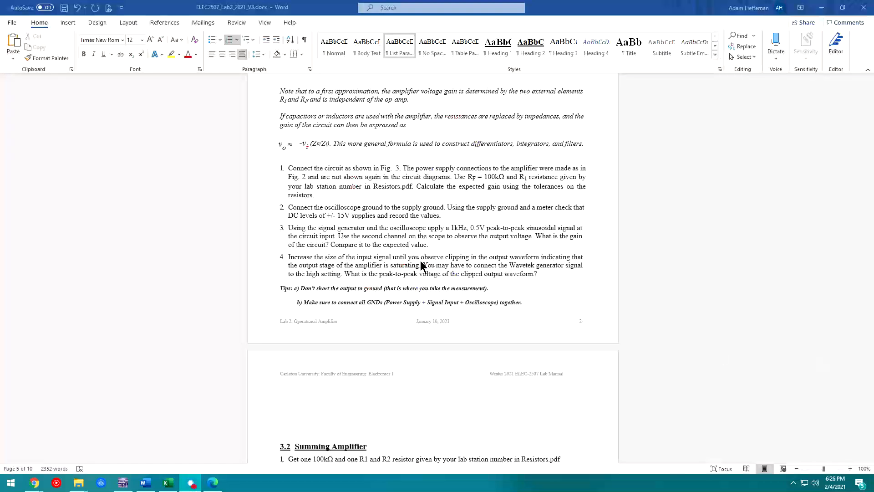
drag(390, 228, 334, 237)
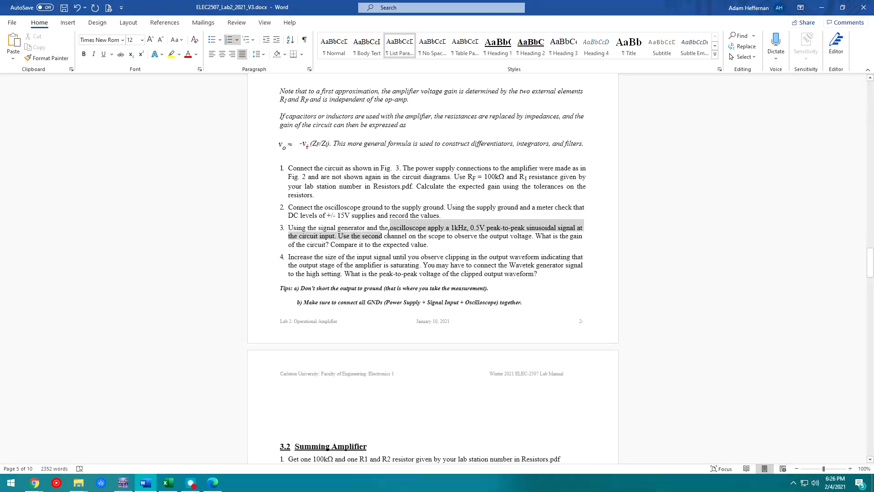
mouse_move(408, 237)
mouse_down()
mouse_move(535, 238)
mouse_move(393, 242)
mouse_up()
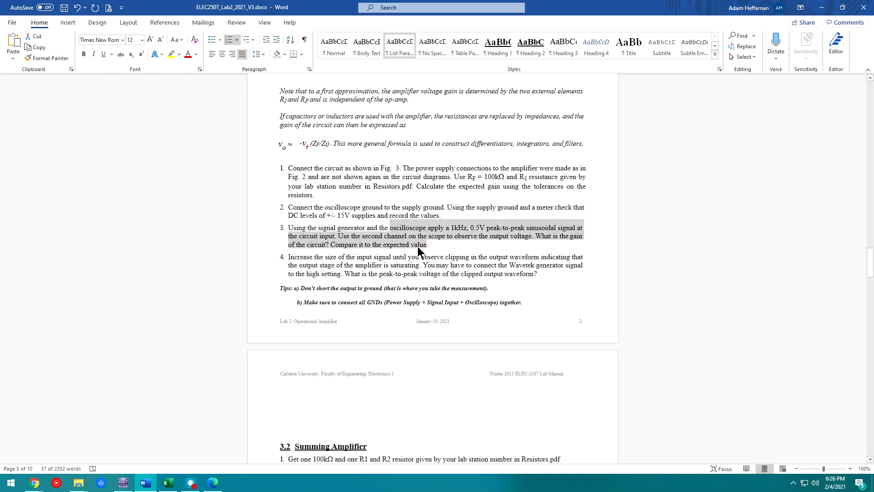
click(417, 246)
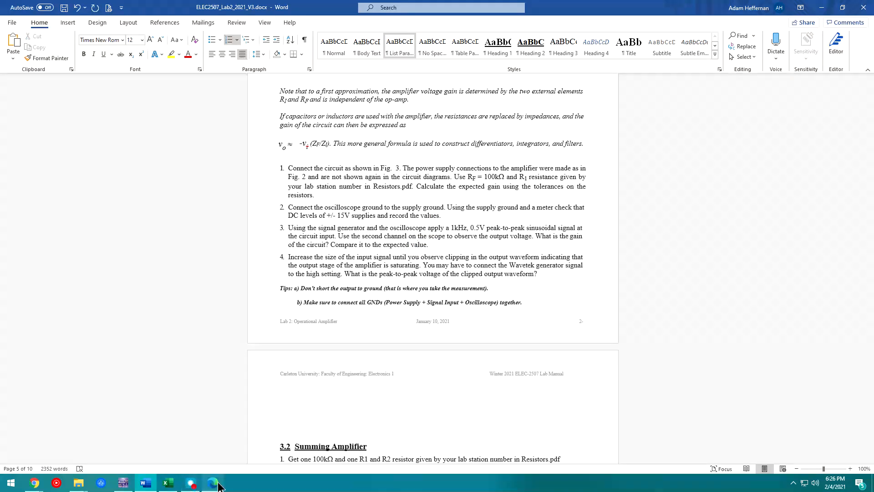
click(192, 484)
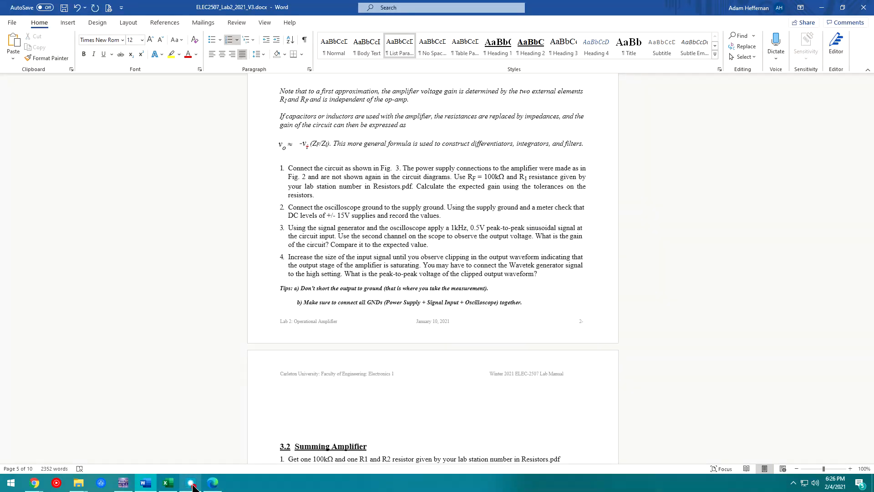
click(122, 483)
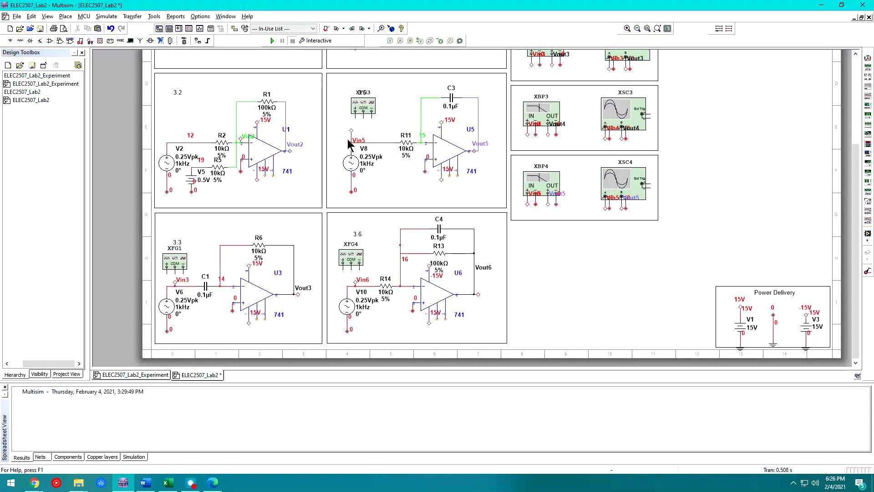
scroll(845, 78, up, 3)
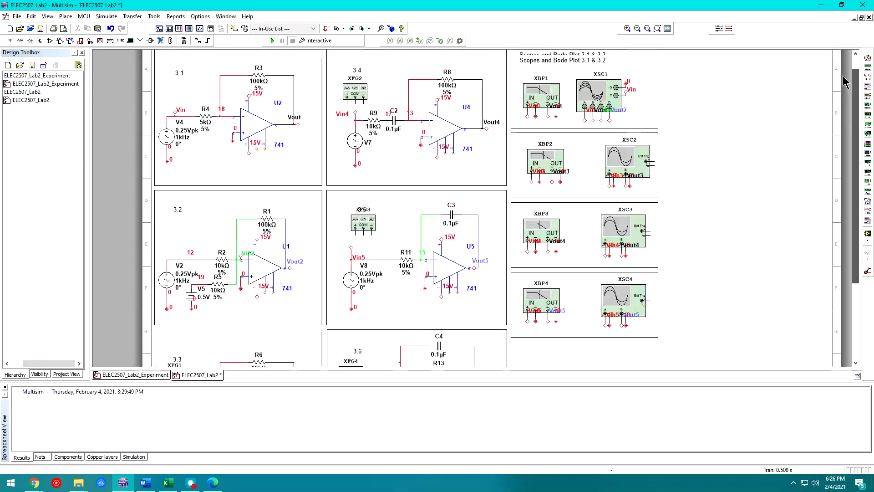
scroll(845, 77, up, 1)
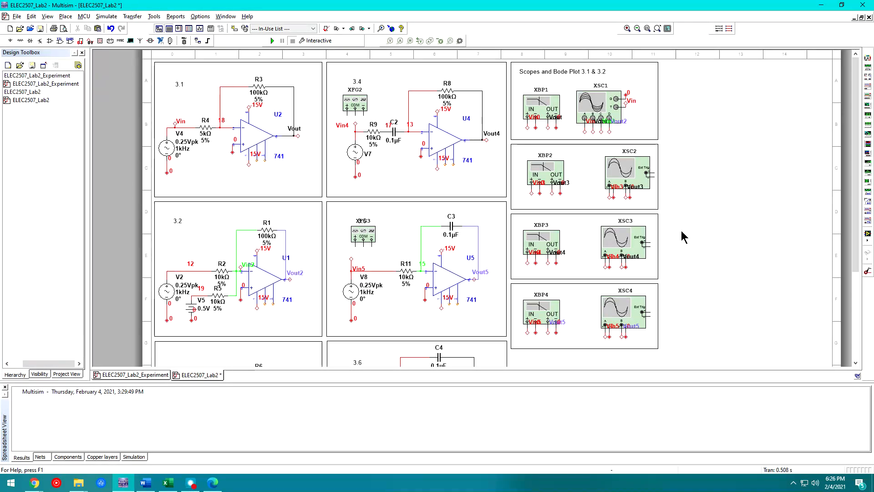
scroll(648, 228, down, 3)
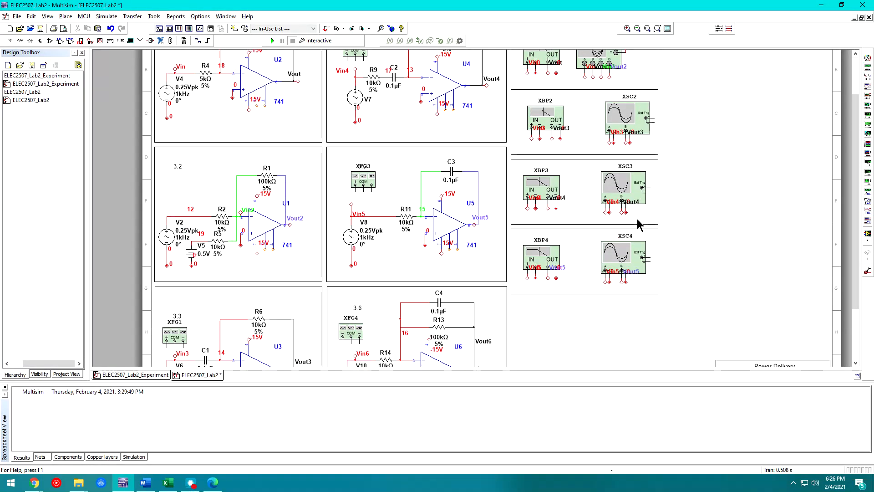
ctrl+scroll(649, 228, up, 2)
ctrl+scroll(640, 224, down, 1)
ctrl+scroll(640, 224, down, 2)
ctrl+scroll(640, 224, up, 4)
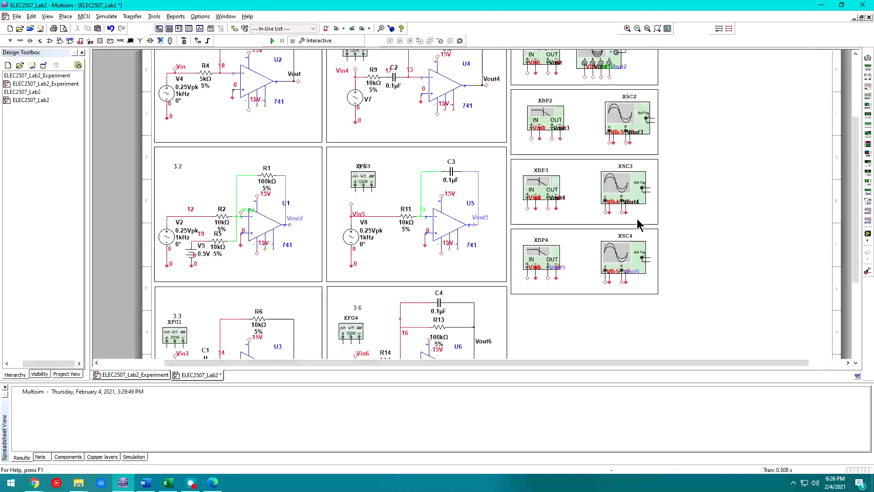
ctrl+scroll(639, 224, down, 4)
ctrl+scroll(640, 224, down, 1)
ctrl+scroll(640, 224, up, 3)
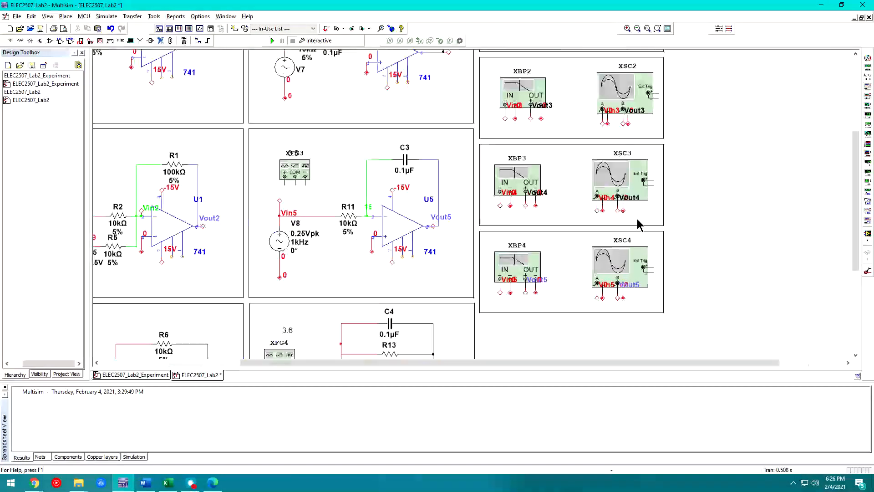
ctrl+scroll(638, 223, down, 2)
ctrl+scroll(636, 223, up, 1)
ctrl+scroll(642, 228, down, 2)
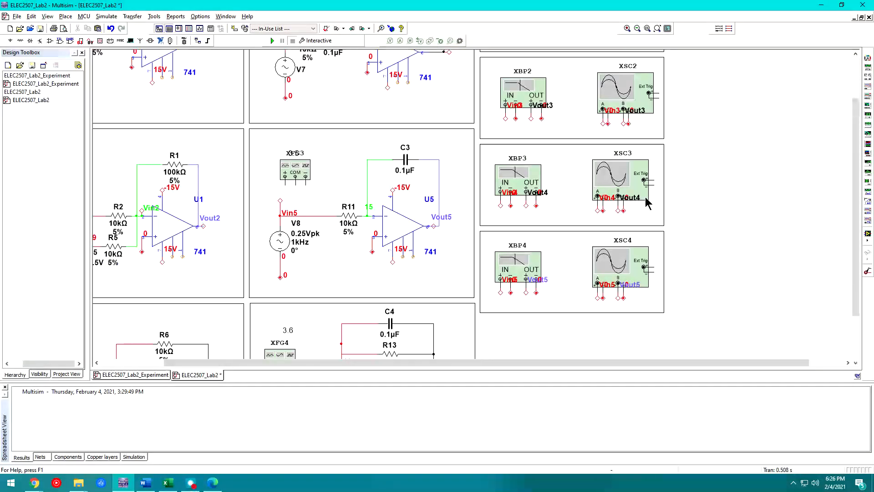
ctrl+scroll(610, 196, up, 1)
ctrl+scroll(608, 191, up, 1)
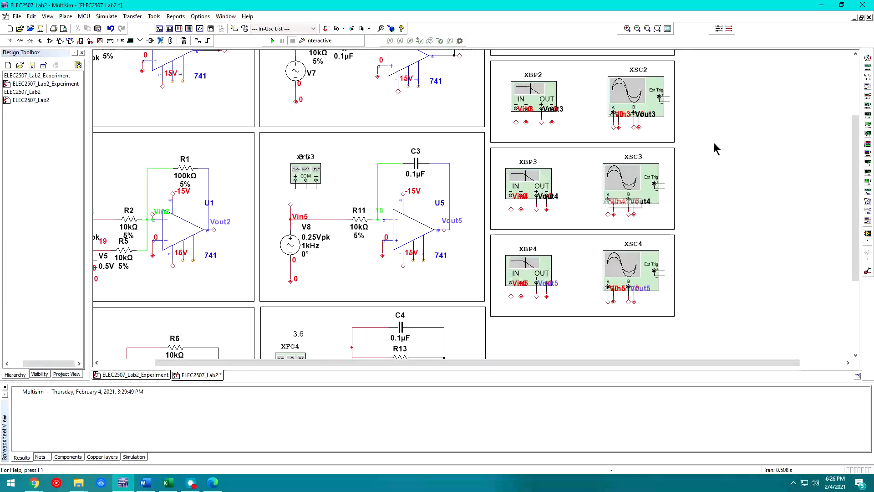
Step: Check the peak voltage setting of AC source V4 in circuit 3.1, leaving its properties unedited
drag(682, 363, 614, 362)
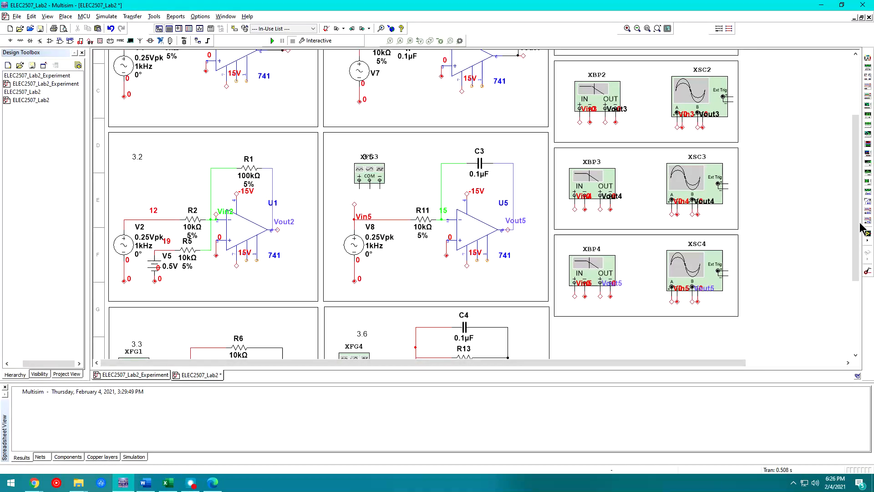
scroll(745, 255, up, 5)
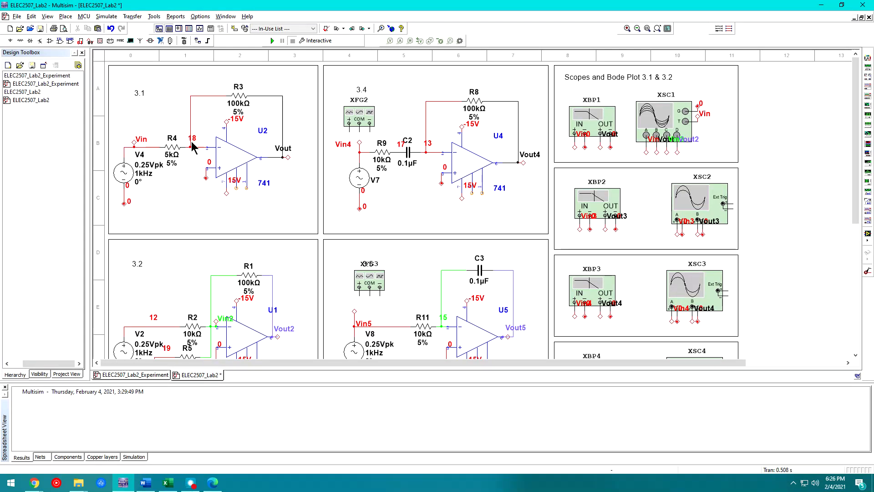
double_click(151, 177)
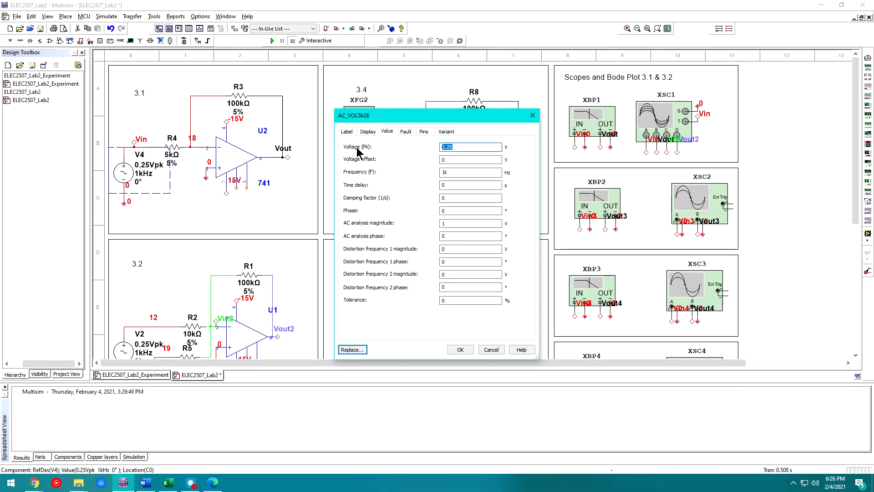
click(458, 147)
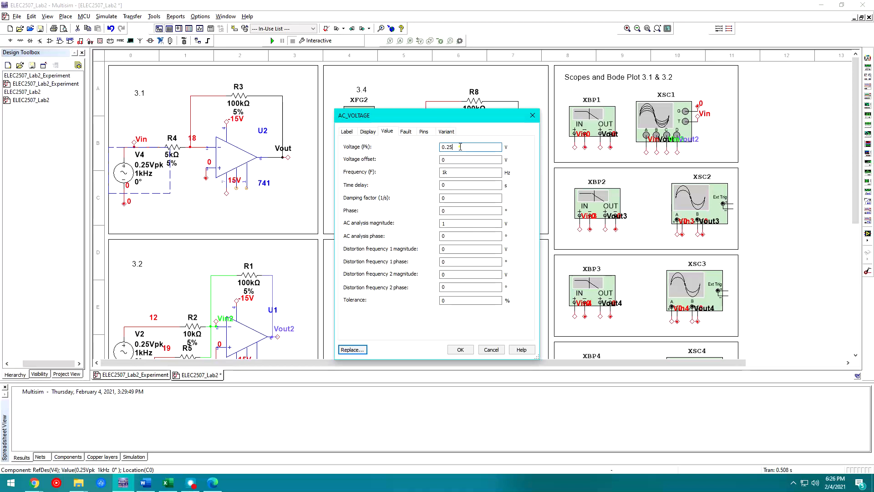
click(533, 115)
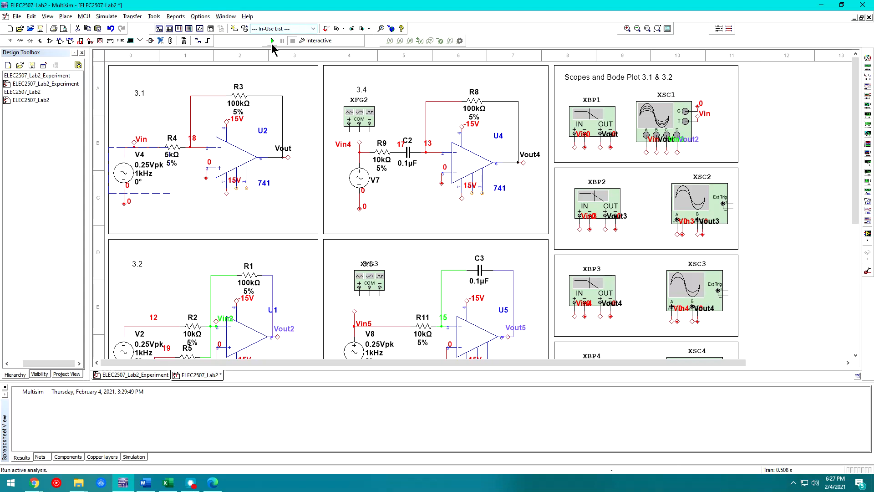
Step: Run the simulation and set four-channel oscilloscope XSC1 to Single triggering on channel A
click(273, 42)
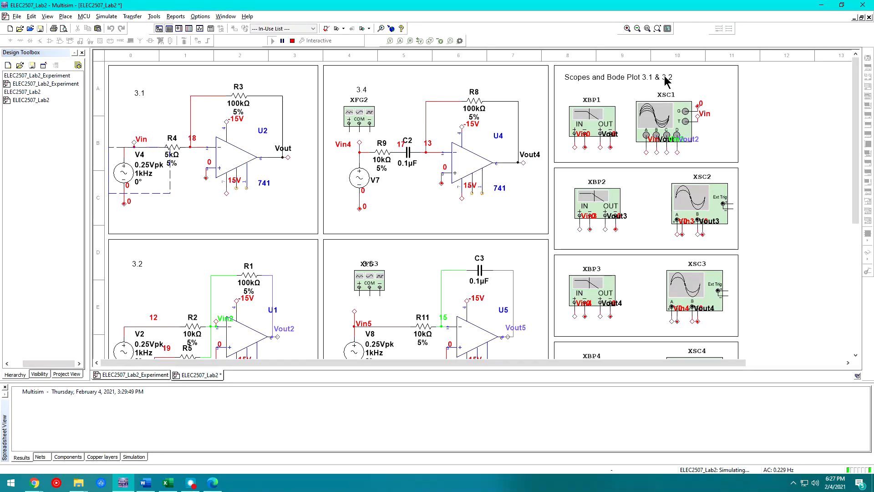
double_click(670, 119)
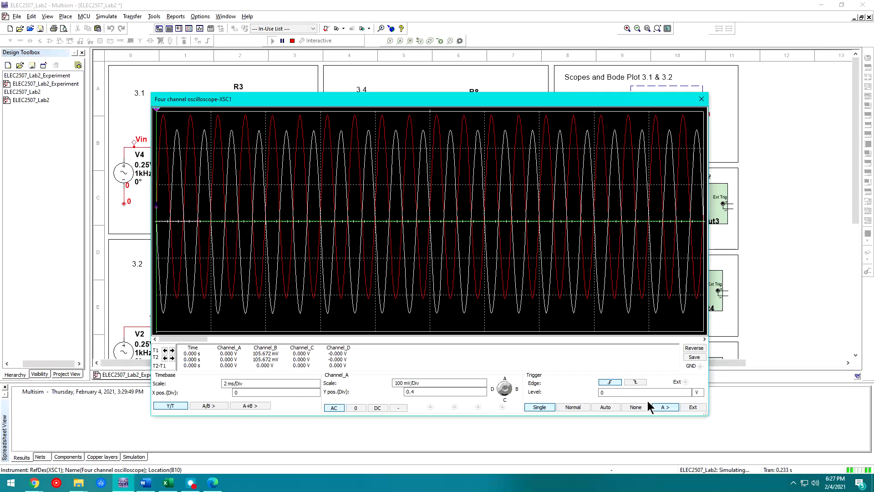
click(663, 406)
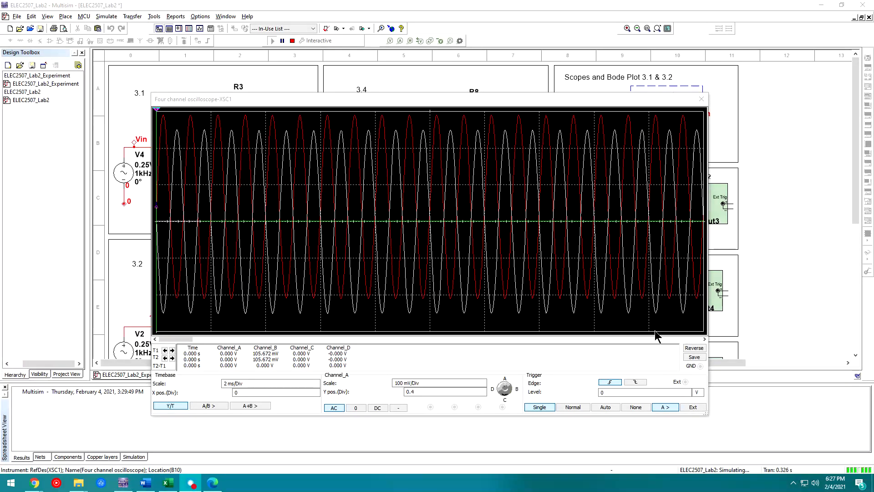
click(577, 406)
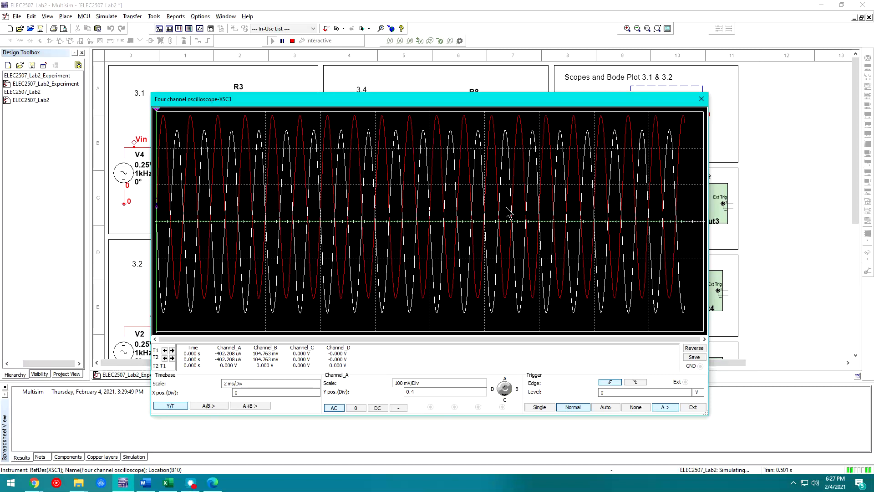
click(539, 408)
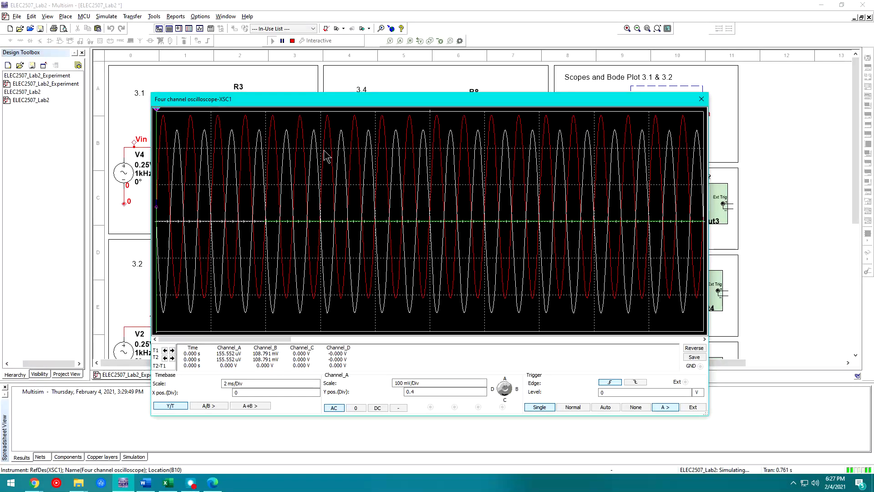
Step: Measure the amplifier's waveforms on XSC1 by placing T2 on an input peak and T1 on the preceding output peak, keeping circuit 3.1 in view
drag(158, 216, 190, 208)
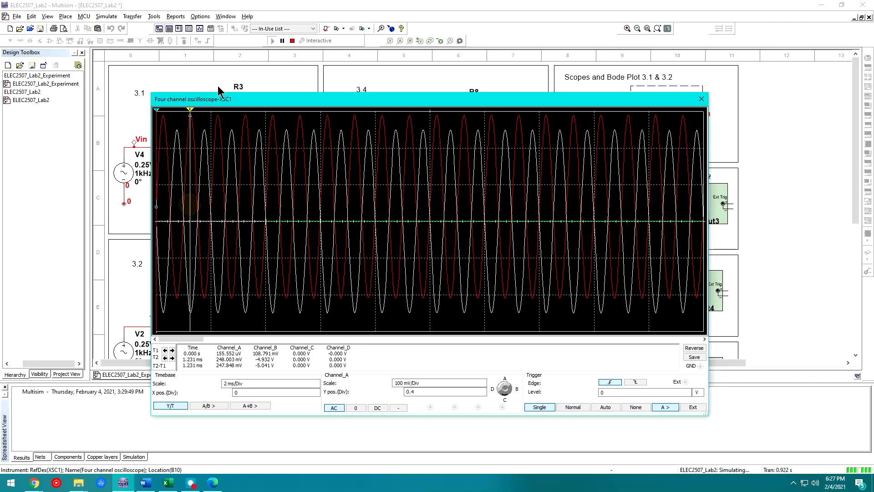
drag(223, 101, 395, 121)
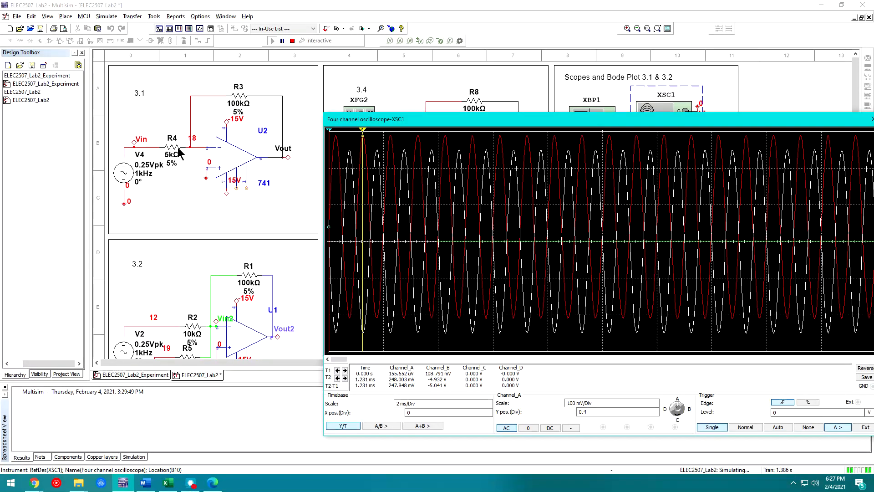
drag(363, 131, 392, 129)
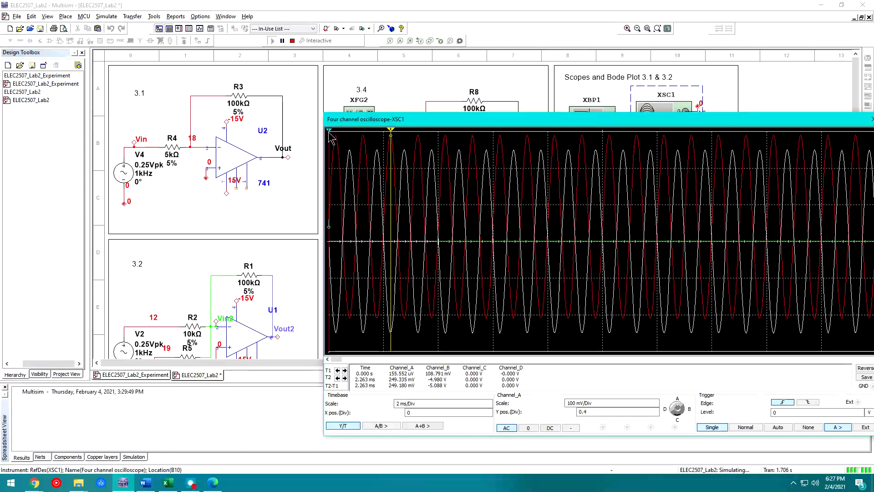
drag(330, 130, 376, 145)
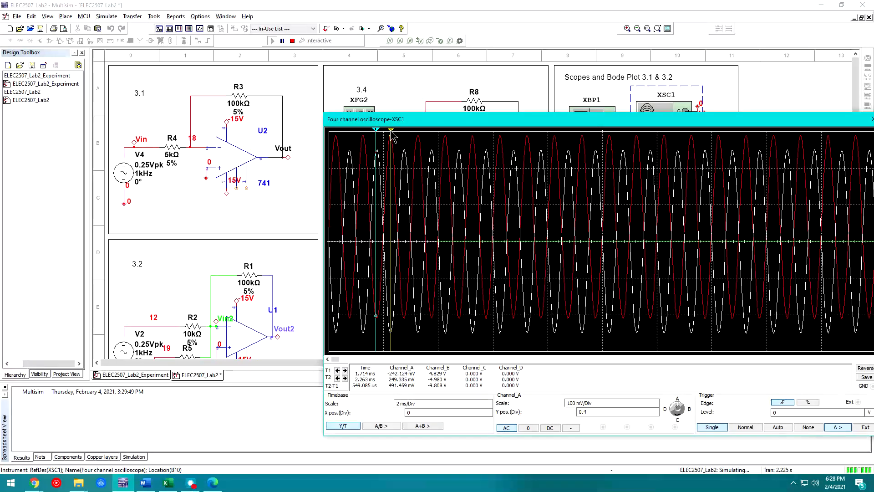
Step: Reposition the XSC1 window beside circuit 3.1 and move cursor T1 to the input peak one period before T2
drag(614, 120, 436, 226)
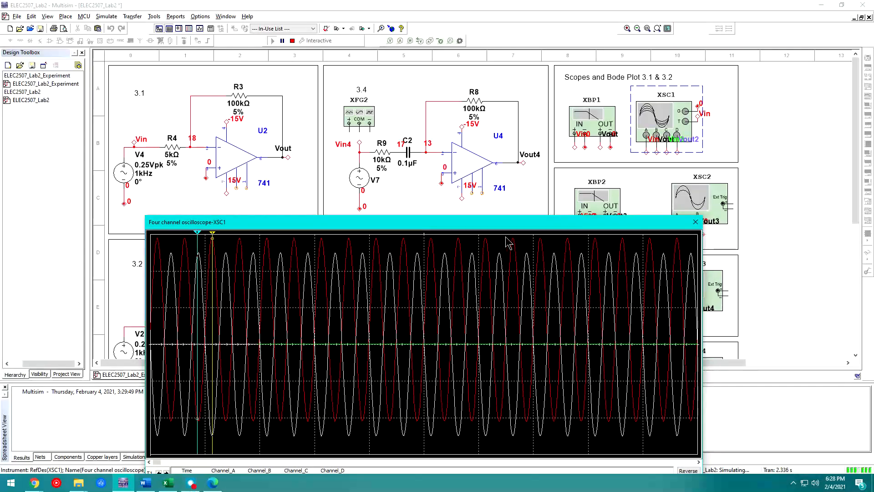
drag(510, 223, 589, 120)
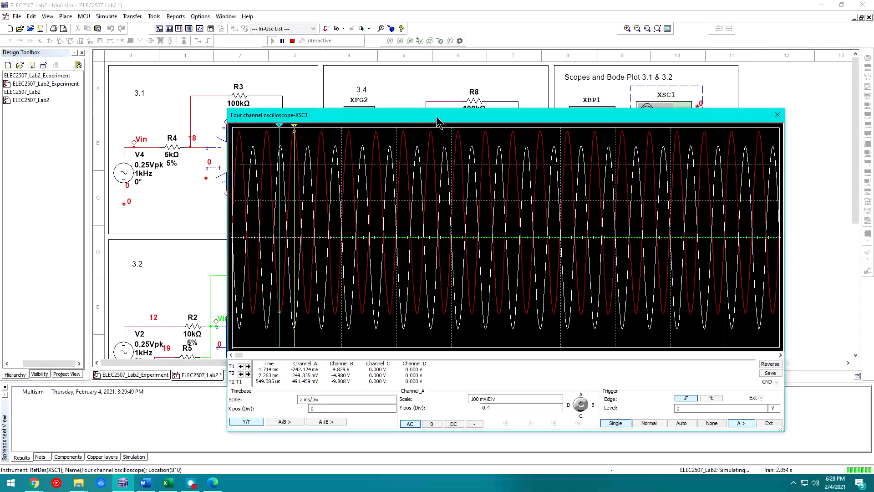
drag(439, 117, 479, 83)
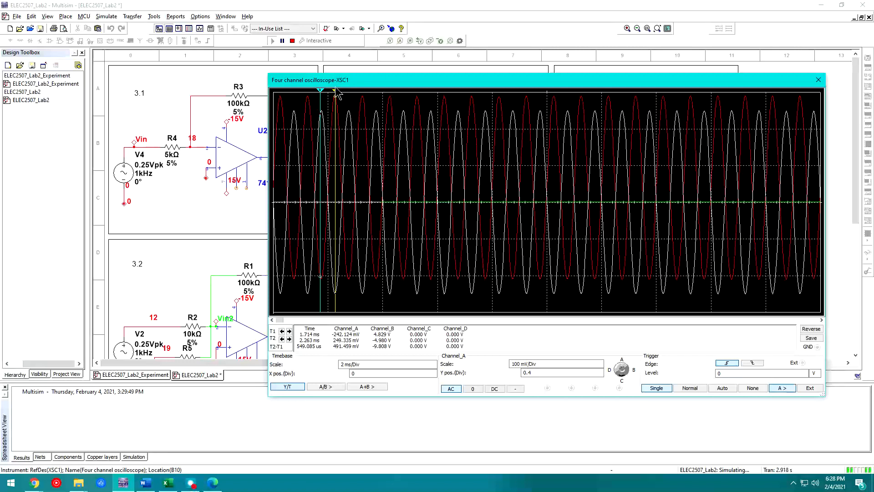
drag(322, 94, 308, 95)
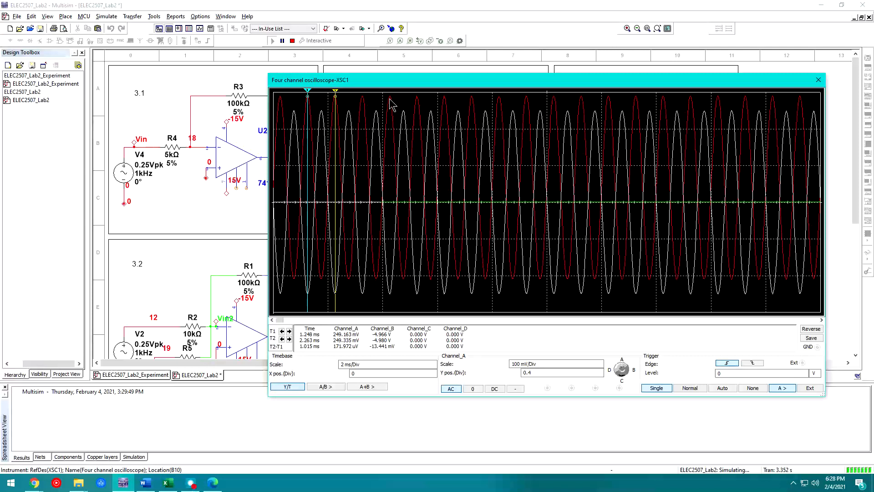
Step: Select Channel B as the oscilloscope's active trace
right_click(404, 99)
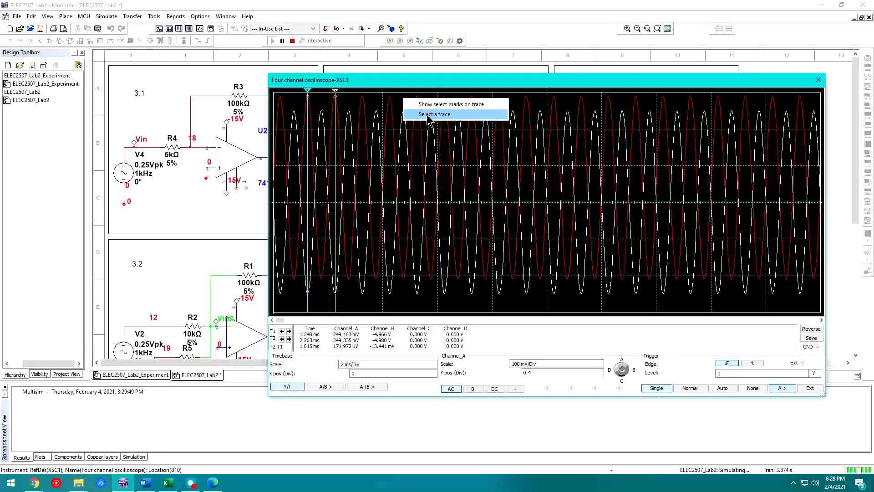
click(314, 127)
drag(309, 98, 309, 99)
right_click(343, 97)
click(367, 114)
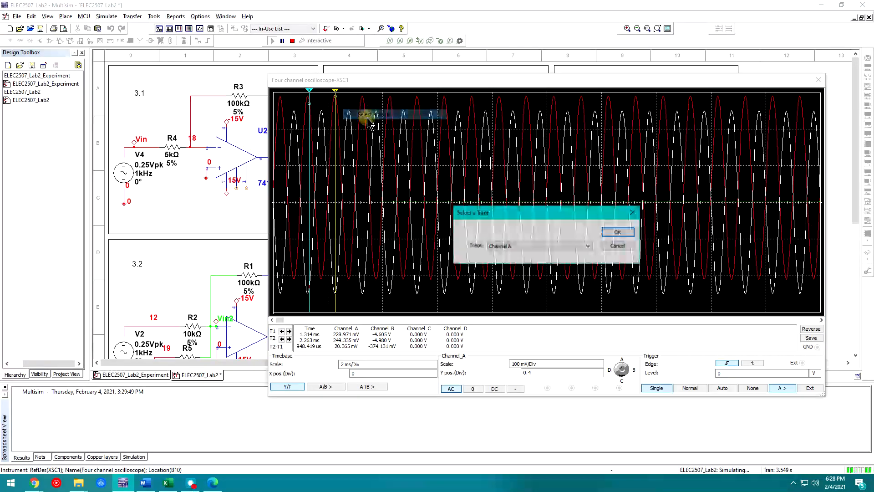
click(522, 246)
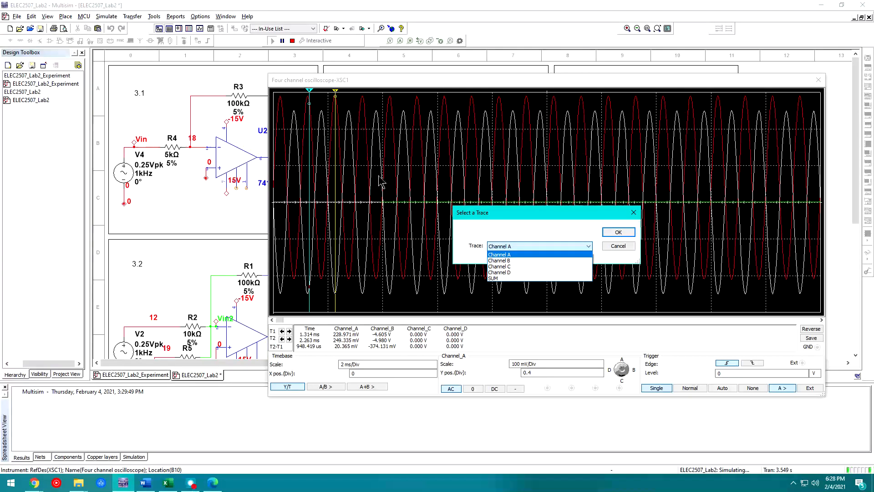
click(508, 261)
click(619, 232)
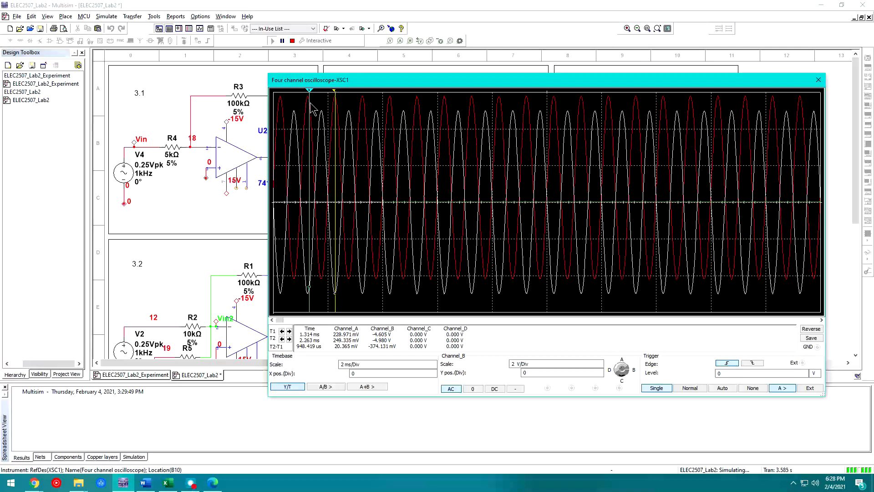
Step: Measure the output's peak-to-peak voltage with T1 on a Channel B trough and T2 on the next peak, and close the oscilloscope
drag(309, 96, 307, 95)
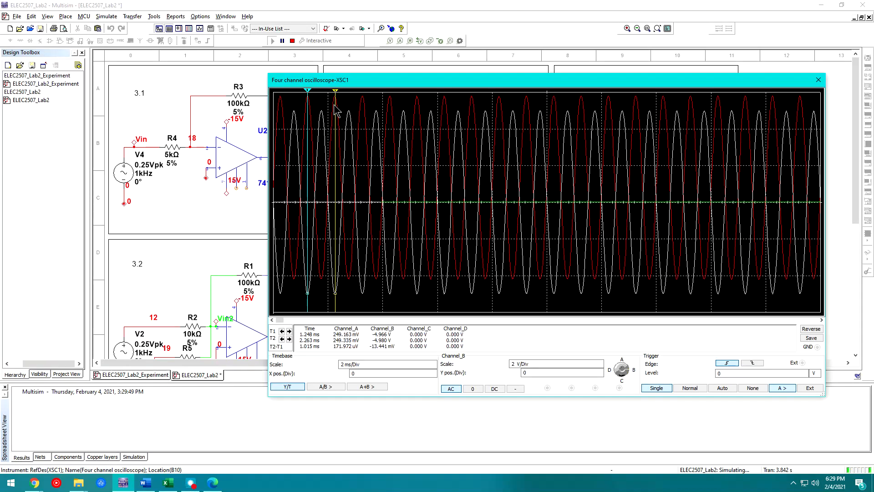
drag(336, 98, 324, 96)
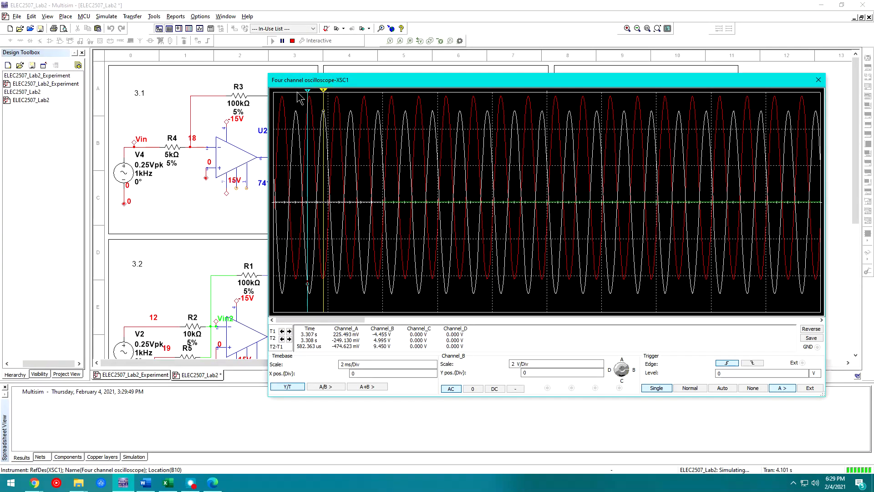
drag(309, 97, 311, 98)
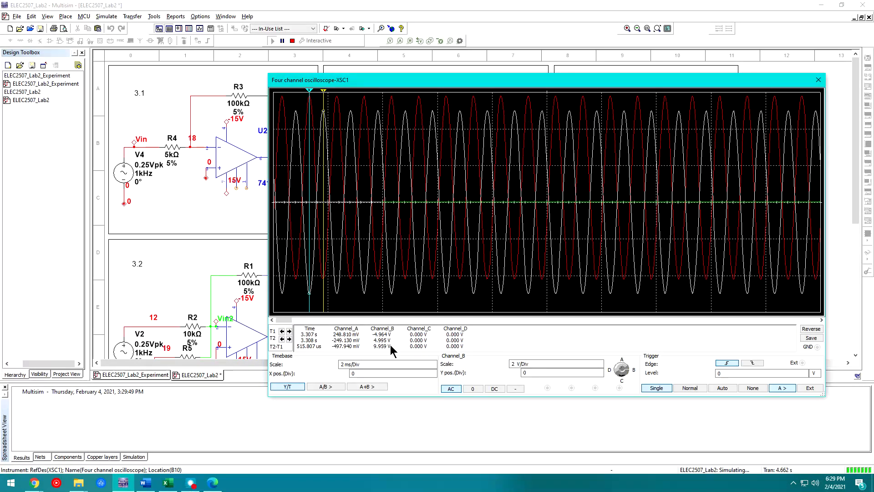
click(819, 81)
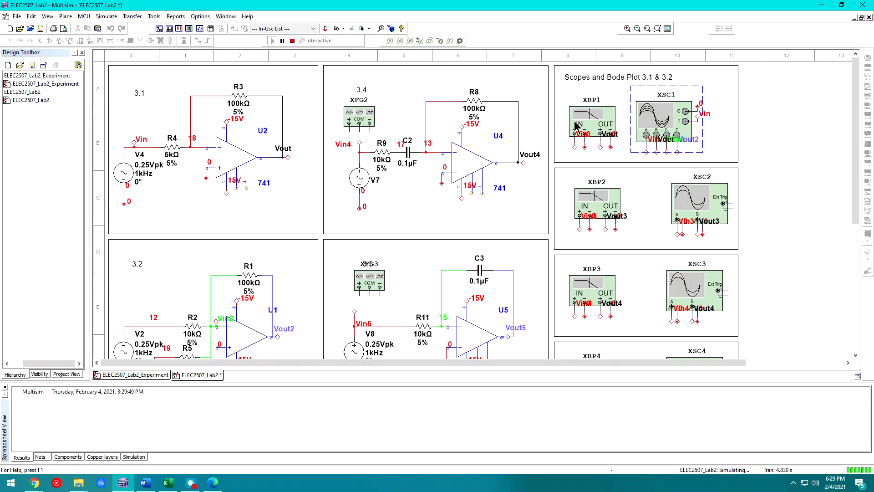
Step: Examine the magnitude response on Bode plotter XBP1 along its flat region and roll-off corner, and switch to the lab manual in Word
double_click(592, 127)
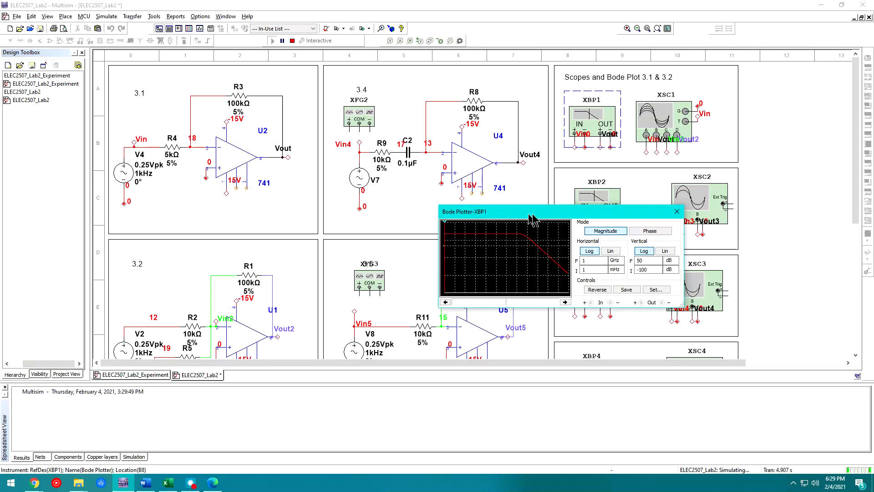
drag(531, 217, 462, 156)
drag(376, 165, 455, 185)
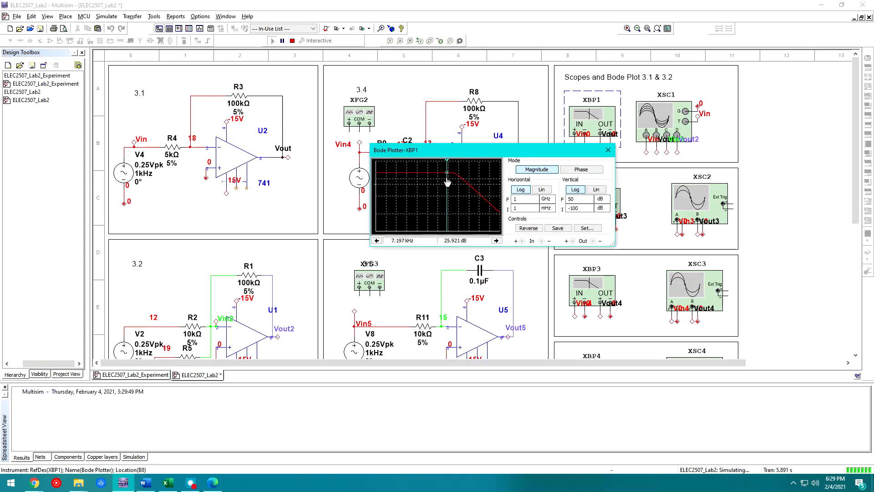
drag(415, 178, 456, 181)
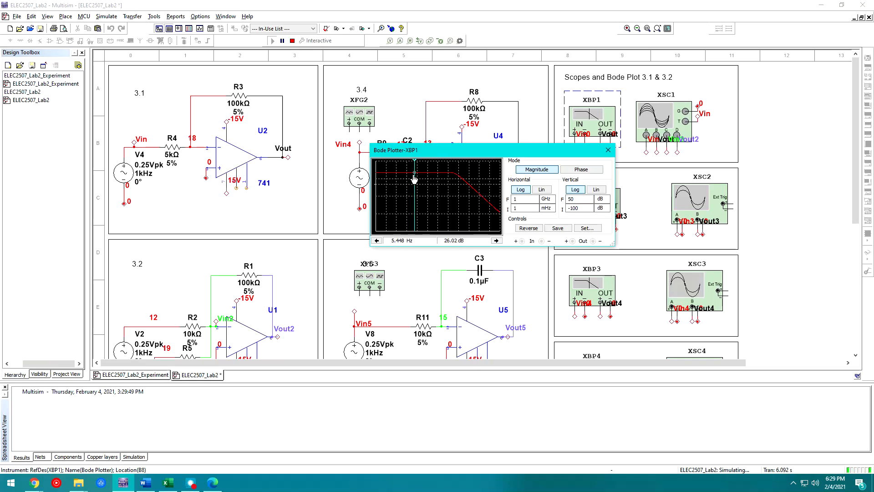
mouse_move(391, 178)
mouse_down()
mouse_move(378, 177)
mouse_move(417, 176)
mouse_move(388, 176)
mouse_move(403, 177)
mouse_up()
drag(407, 177, 411, 176)
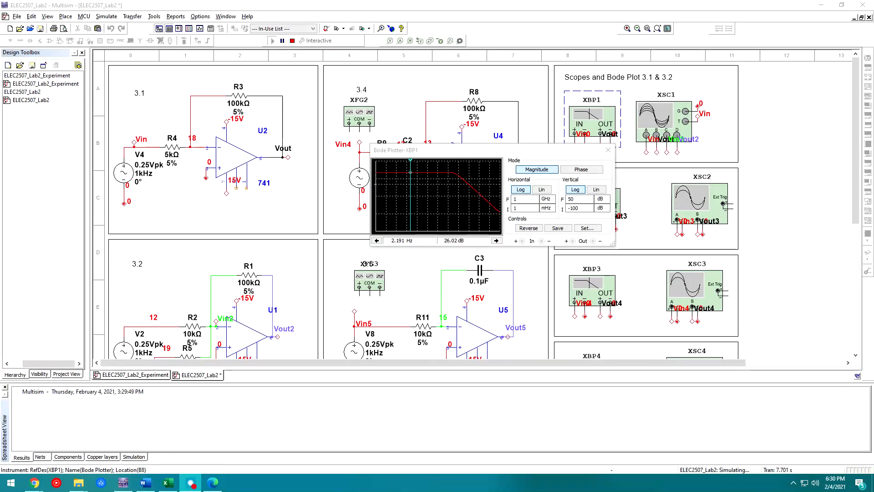
click(141, 485)
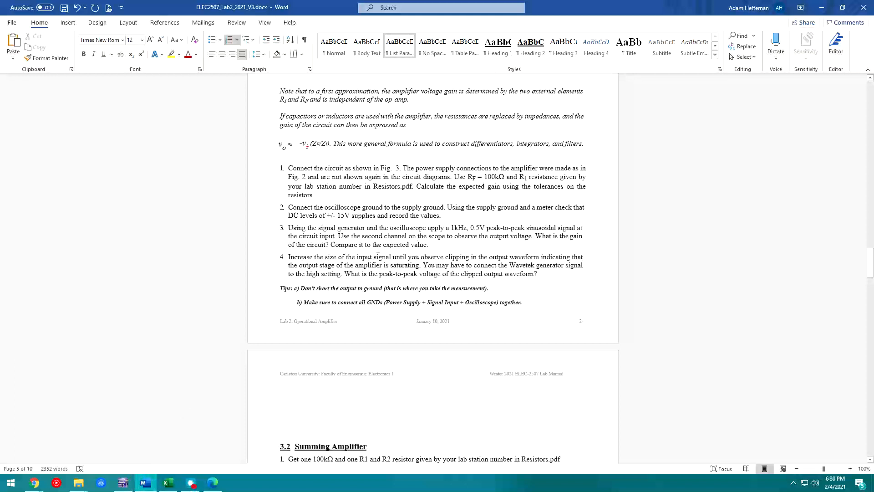
Step: Examine step 4 of section 3.1 in the Word lab manual on output clipping and saturation, and return to Multisim
click(822, 7)
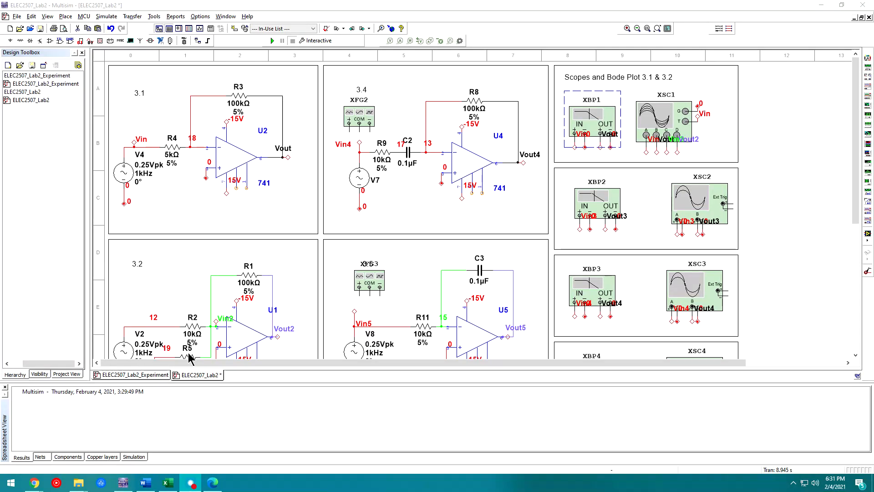
click(146, 483)
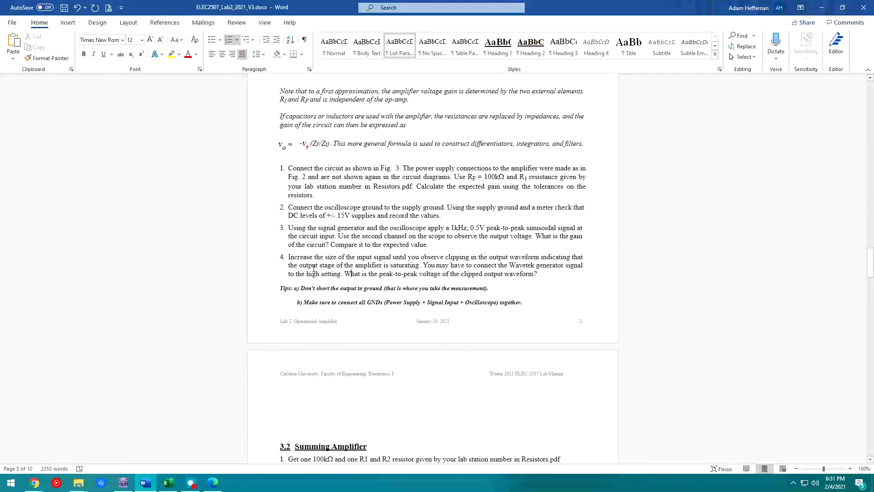
drag(399, 270, 422, 269)
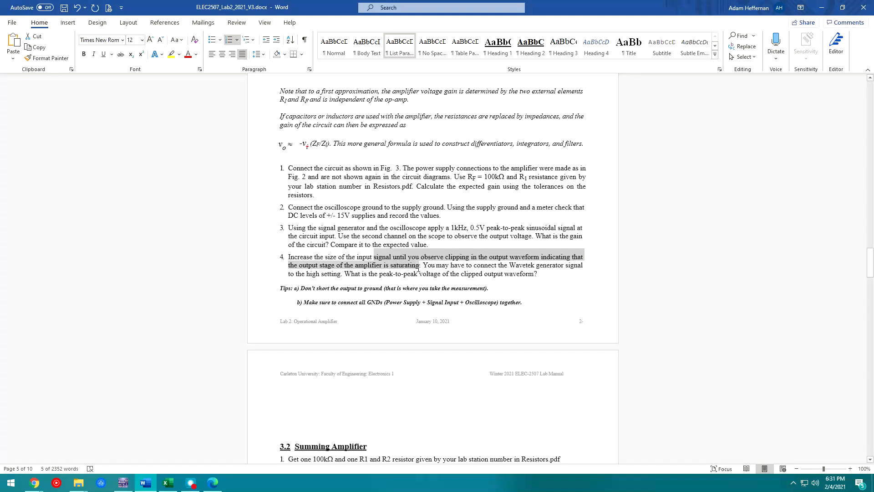
click(397, 274)
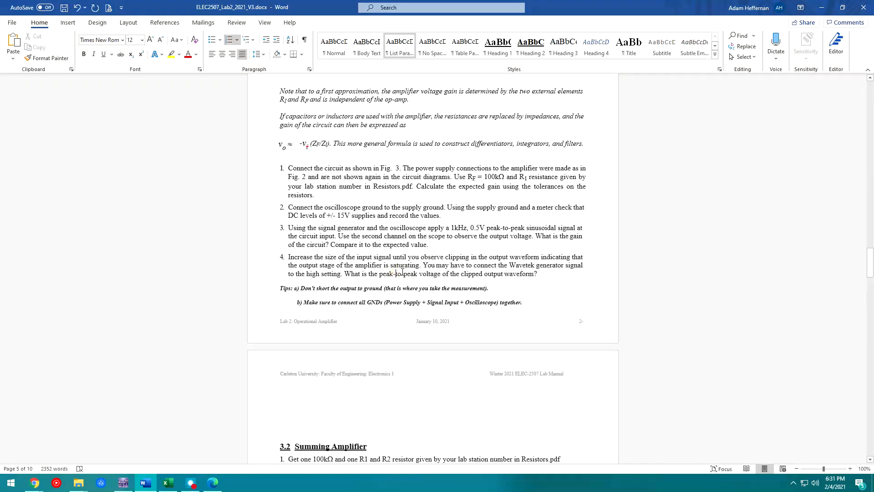
double_click(406, 265)
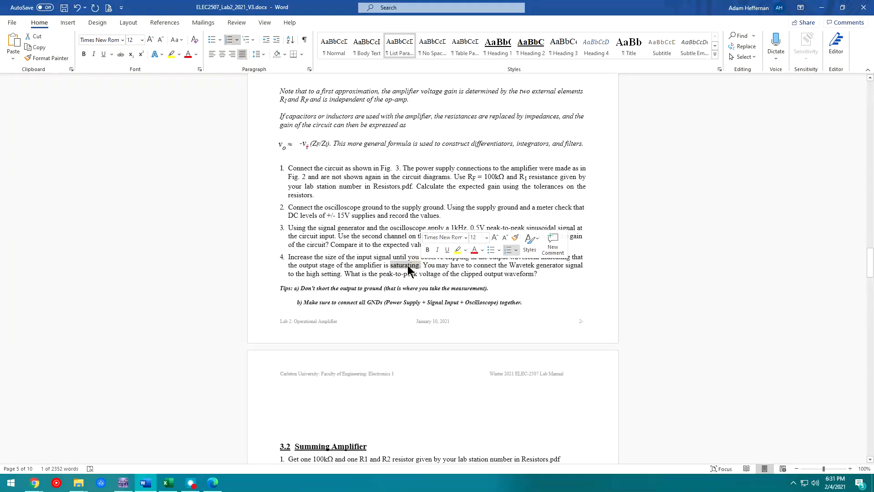
click(823, 8)
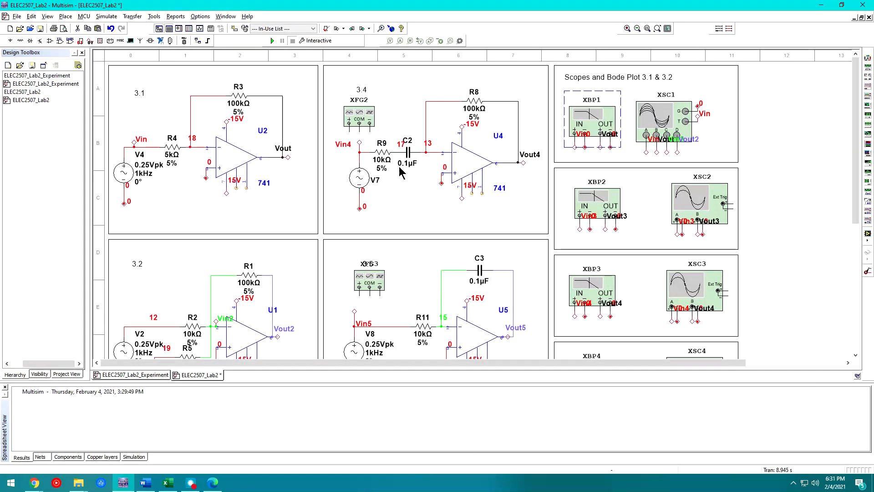
Step: Run circuit 3.1 with source V4 at 2 V peak and view it on oscilloscope XSC1 with Normal triggering
double_click(125, 175)
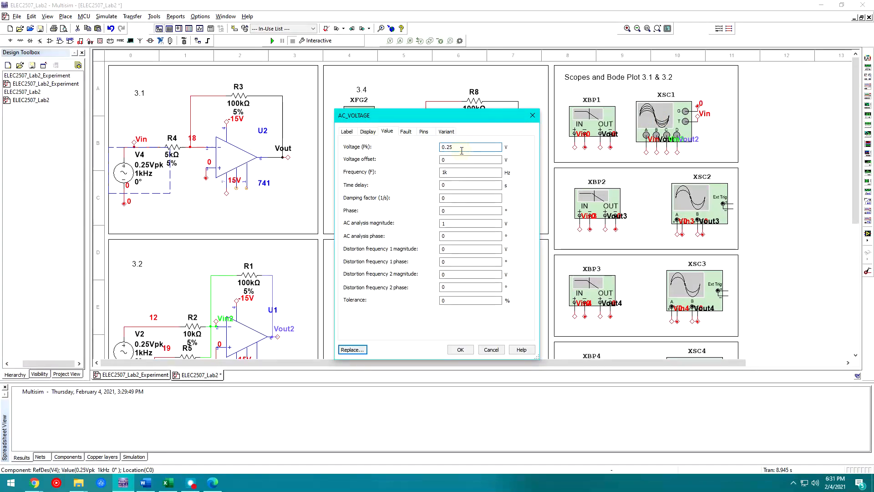
click(461, 349)
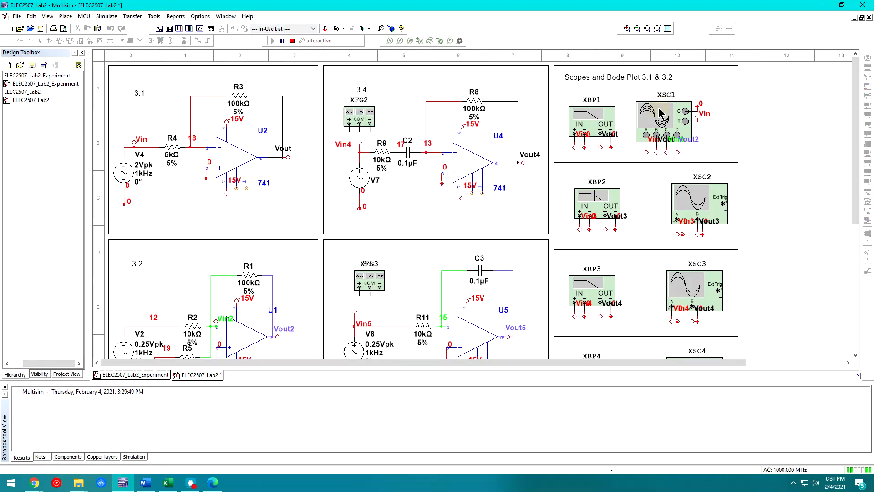
double_click(666, 121)
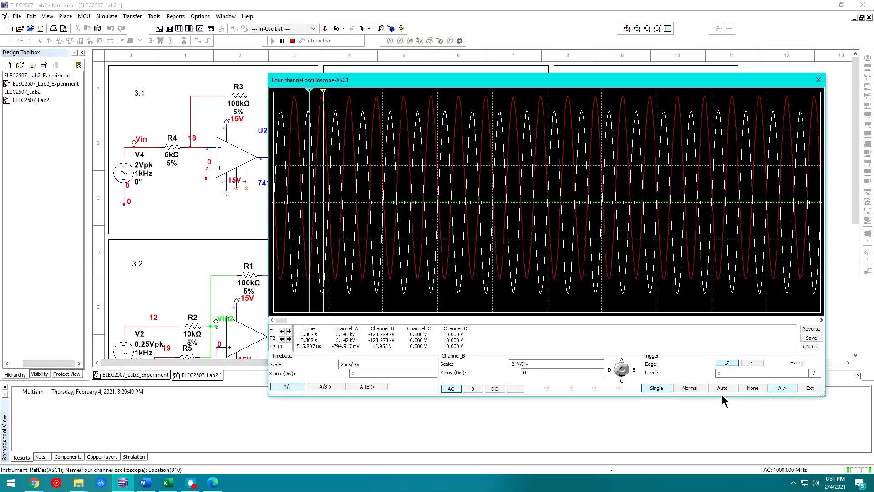
click(662, 390)
click(691, 388)
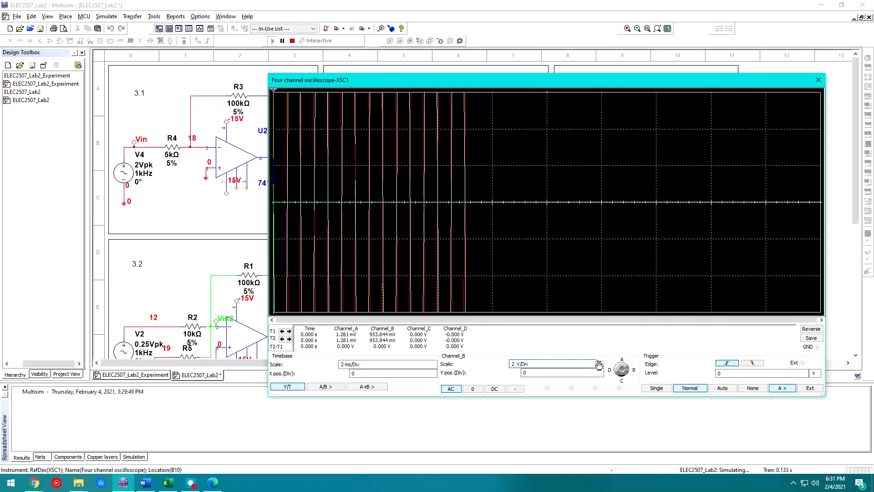
click(601, 367)
click(601, 367)
click(600, 367)
click(600, 367)
click(600, 367)
click(600, 368)
click(600, 367)
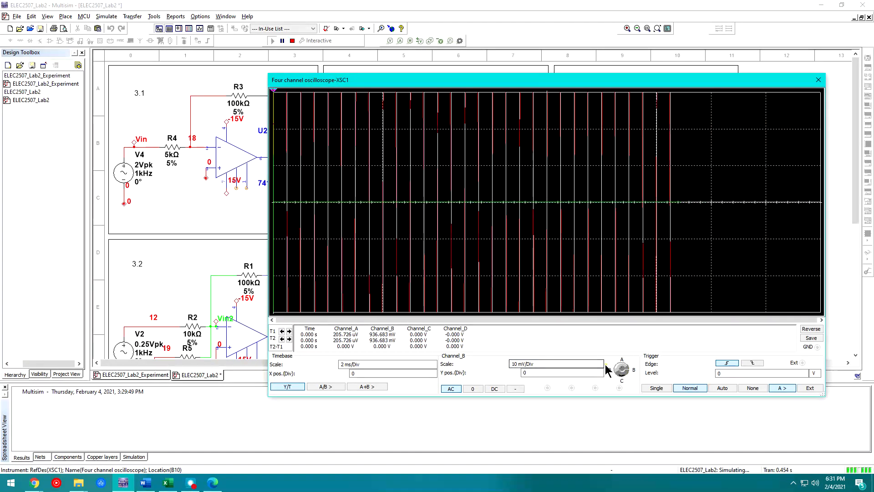
click(600, 367)
click(601, 368)
click(600, 367)
click(601, 367)
click(600, 367)
click(600, 367)
click(601, 367)
click(601, 367)
click(600, 367)
click(601, 367)
click(600, 367)
click(601, 367)
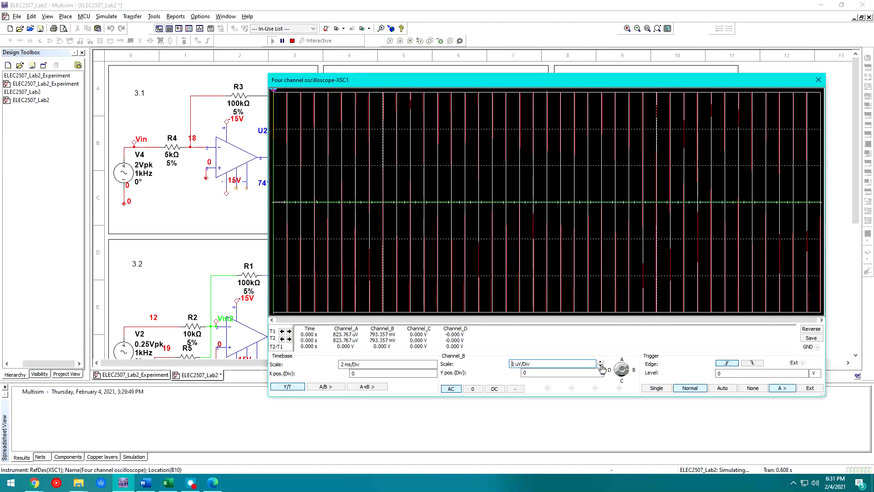
Step: Set the oscilloscope's Channel B scale to 10 V/Div
click(601, 361)
click(601, 361)
click(601, 361)
click(601, 362)
click(601, 362)
click(601, 361)
click(602, 361)
click(601, 361)
click(601, 361)
click(601, 362)
click(601, 362)
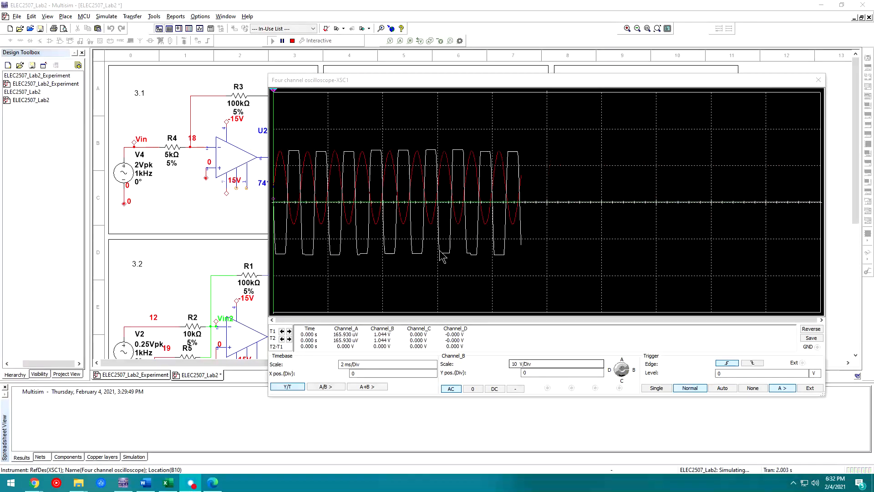
Step: Stop the simulation and rerun it with V4 at 1.5 V peak, retriggering XSC1 from Single back to Normal
drag(273, 96, 314, 103)
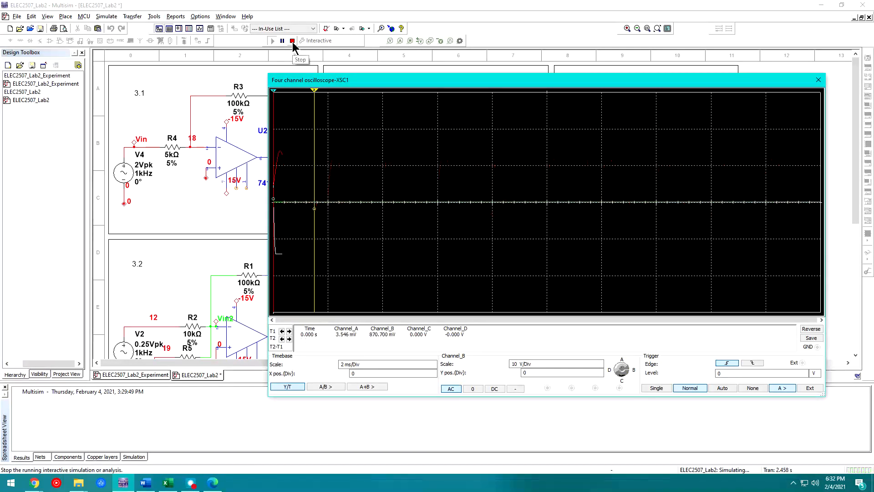
click(292, 41)
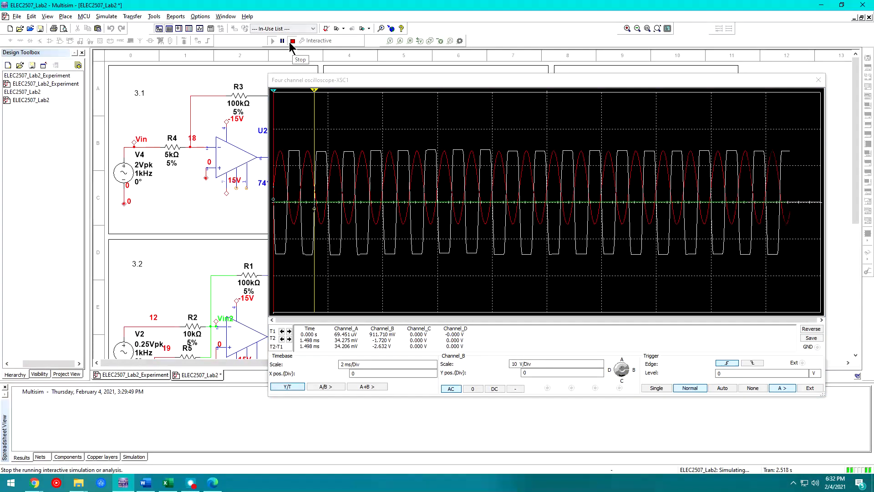
double_click(124, 160)
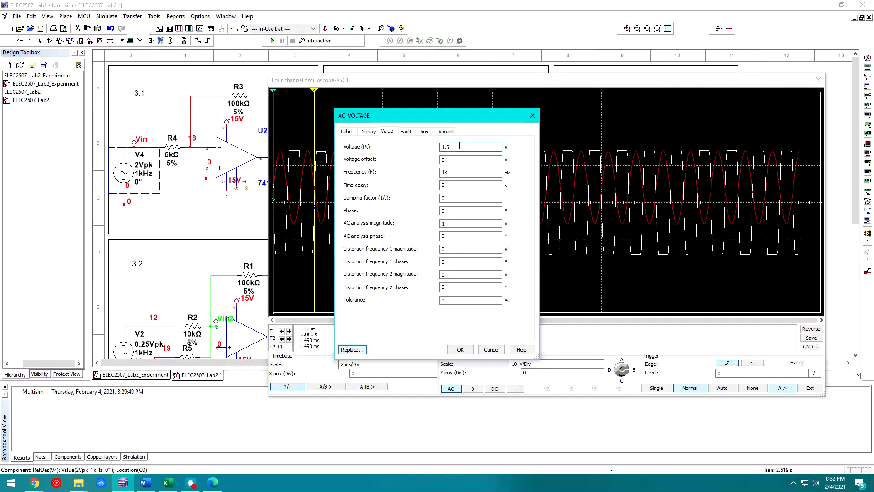
key(Return)
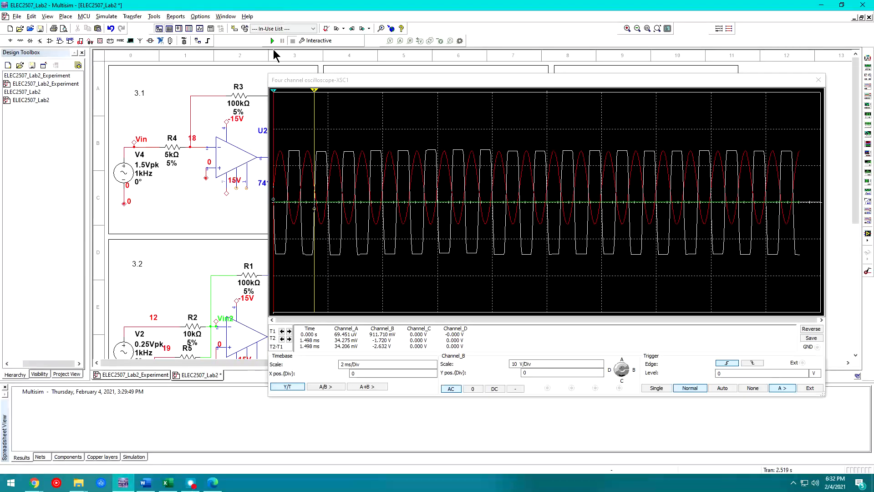
click(270, 40)
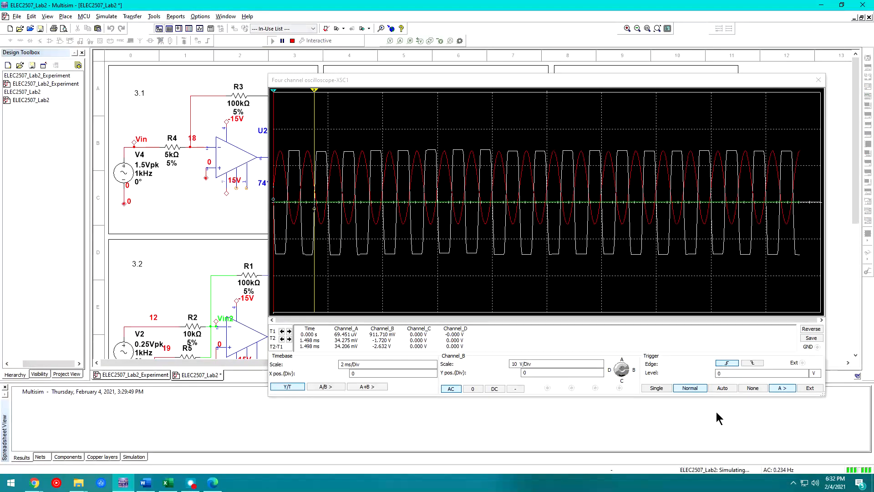
click(687, 390)
click(665, 388)
click(689, 389)
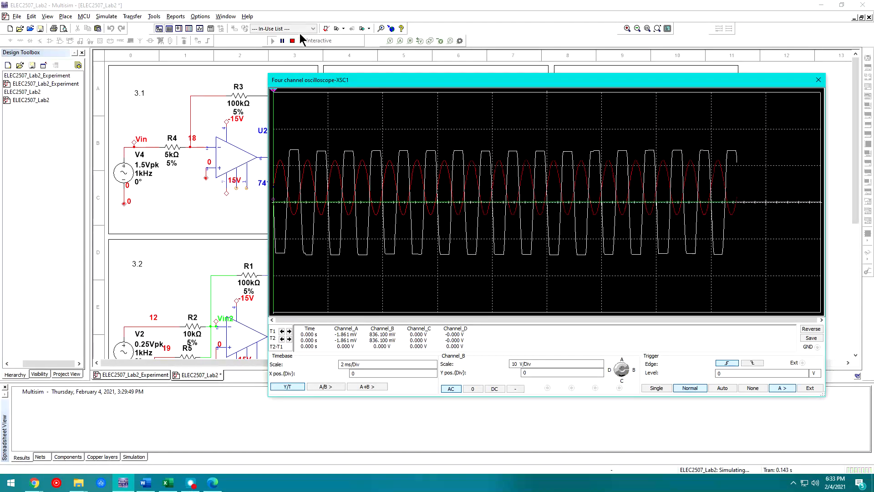
Step: Stop and rerun the simulation with V4 lowered to 1 V peak, restarting the XSC1 capture in Normal trigger mode
click(292, 41)
double_click(133, 164)
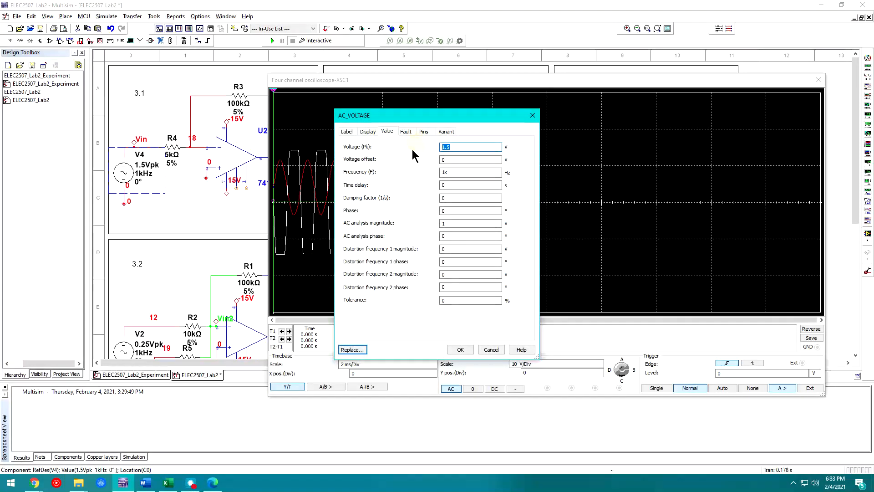
click(459, 350)
click(272, 40)
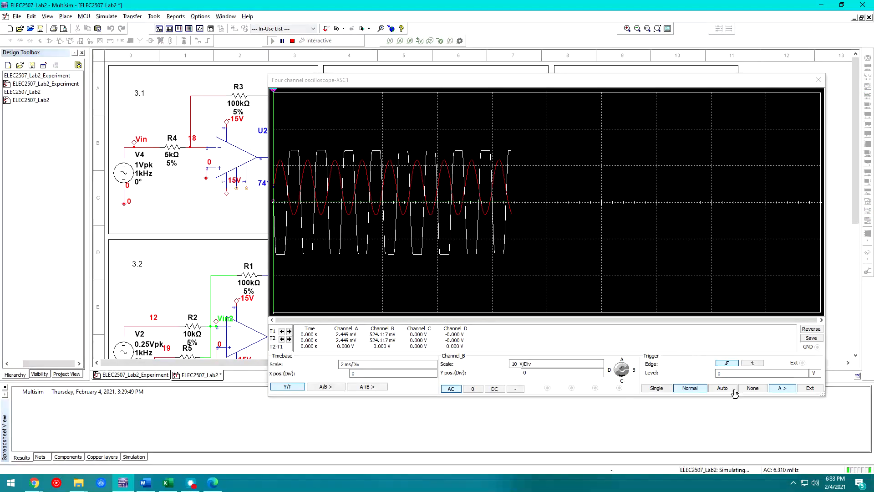
click(667, 388)
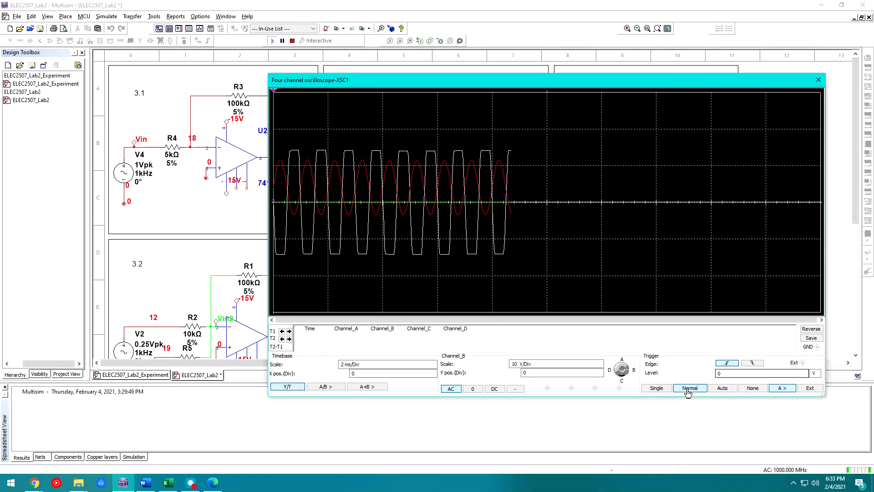
click(685, 388)
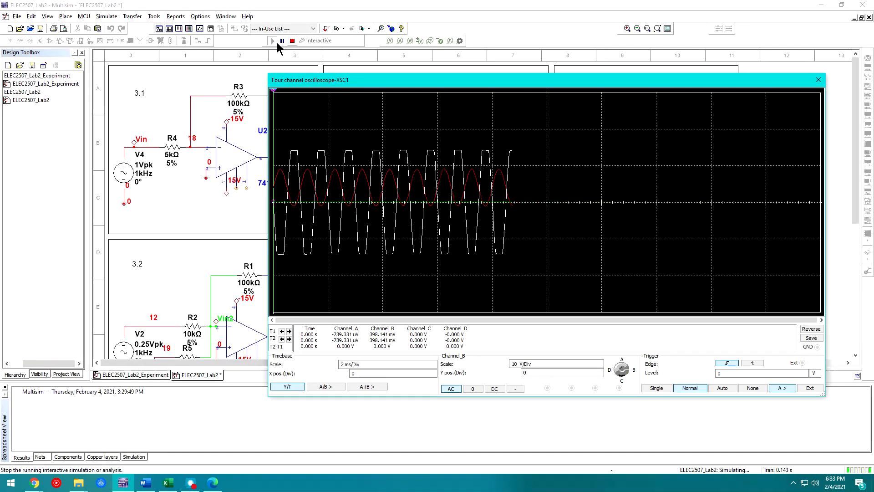
Step: Set V4 to 0.75 V peak and restart the simulation to view the waveforms on XSC1
double_click(122, 175)
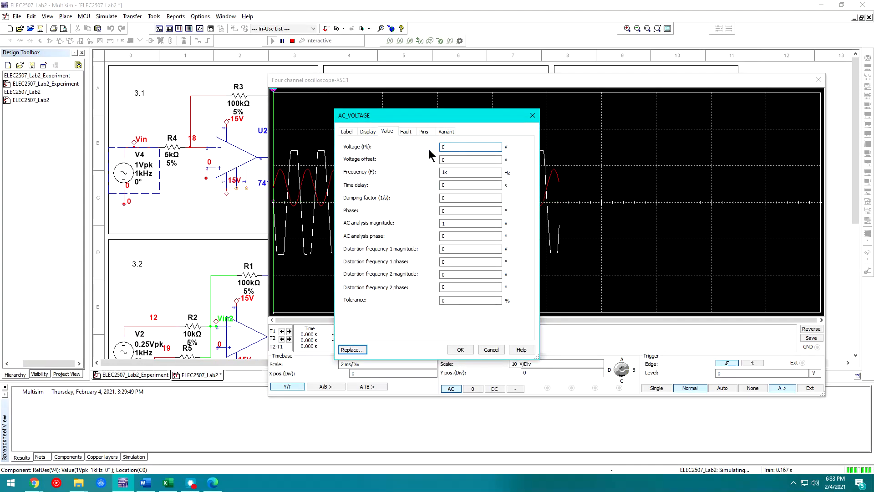
key(Return)
click(568, 265)
click(562, 262)
click(293, 40)
click(272, 41)
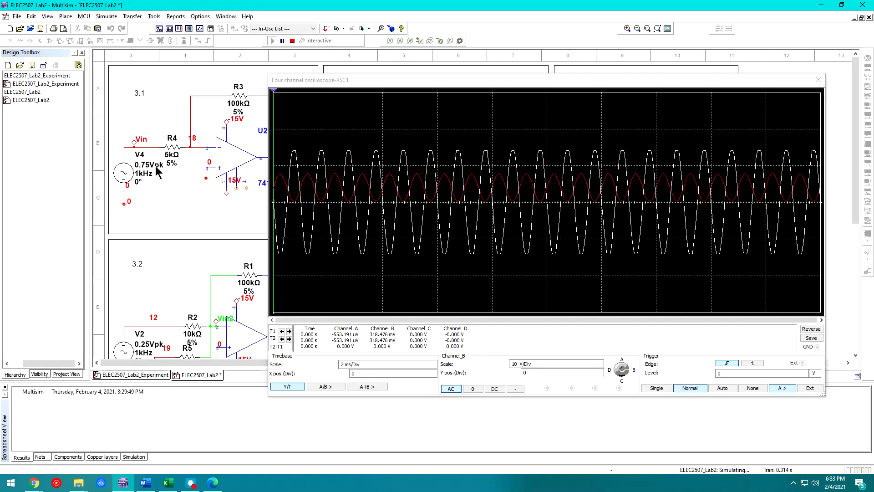
click(387, 144)
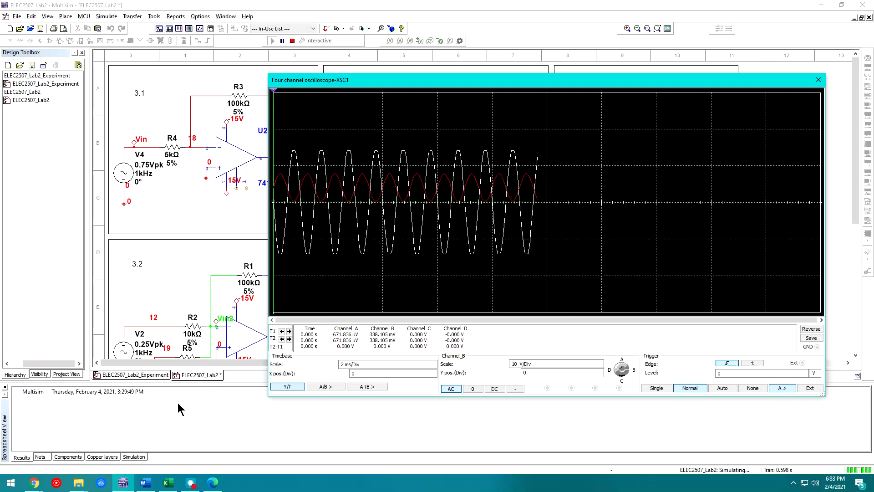
Step: Switch to Word and reread step 4 of section 3.1 on the clipped output's peak-to-peak voltage
click(146, 482)
drag(365, 265, 442, 274)
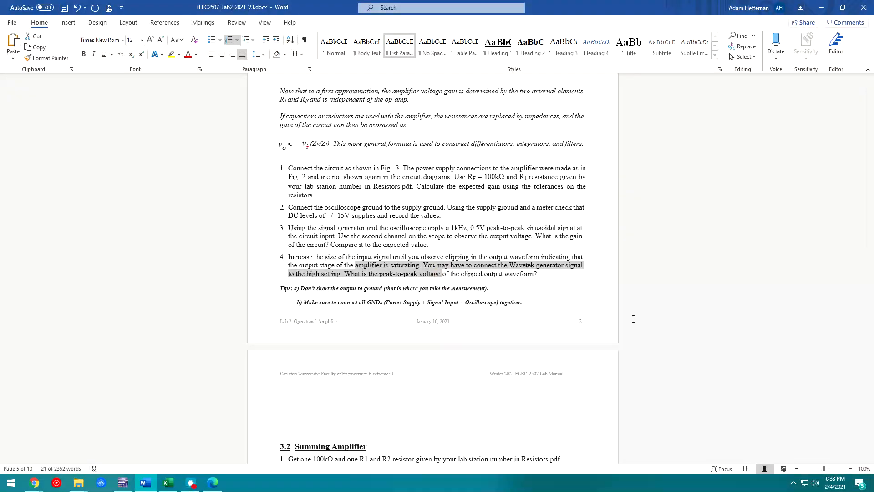
click(500, 347)
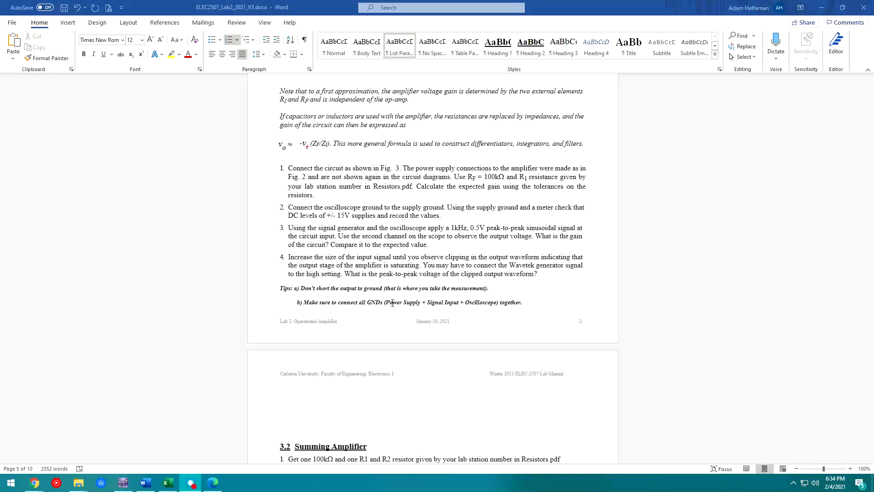
click(490, 274)
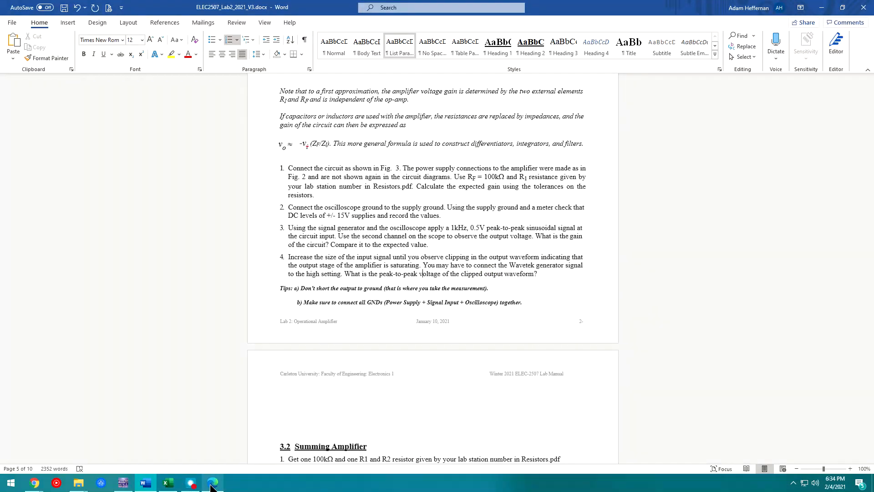
Step: Return to Multisim, choose a trace on XSC1 for measurement and move a cursor to the output's second trough
click(123, 483)
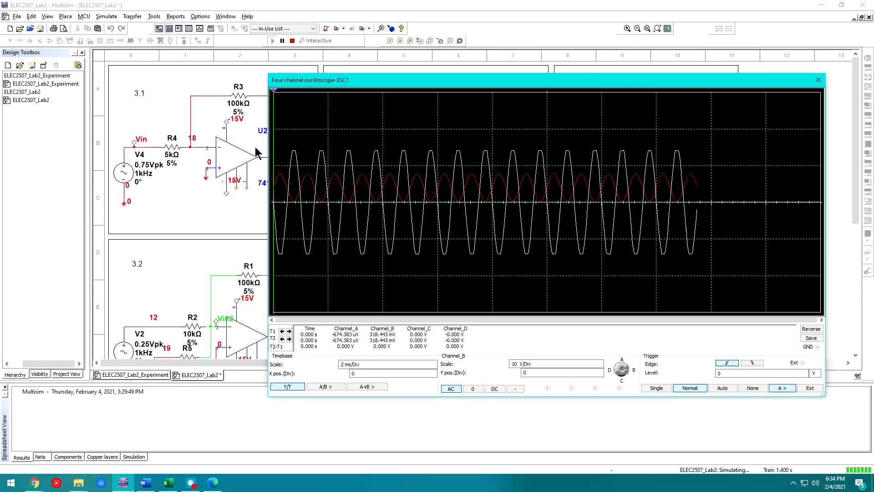
right_click(372, 129)
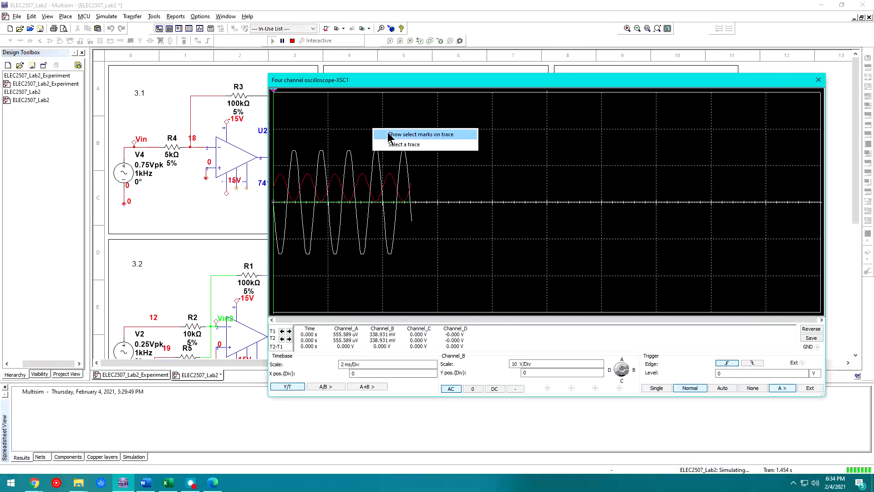
click(380, 120)
right_click(343, 114)
click(362, 130)
click(618, 232)
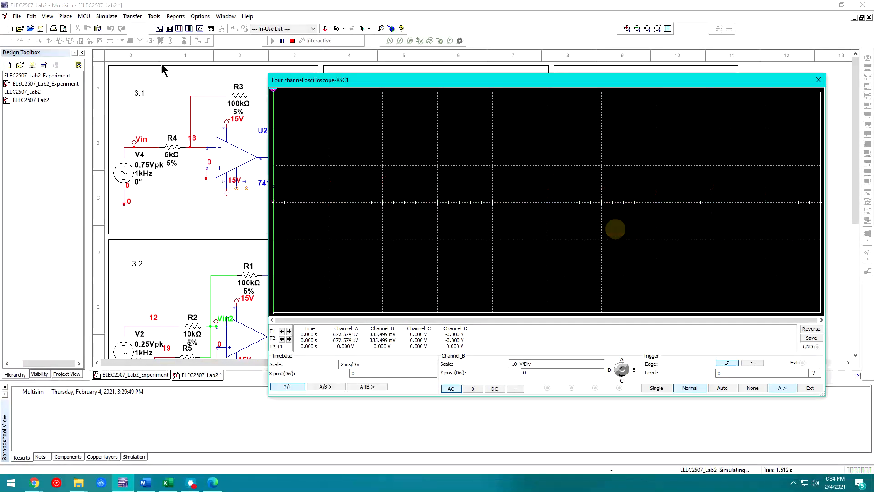
drag(274, 92, 309, 100)
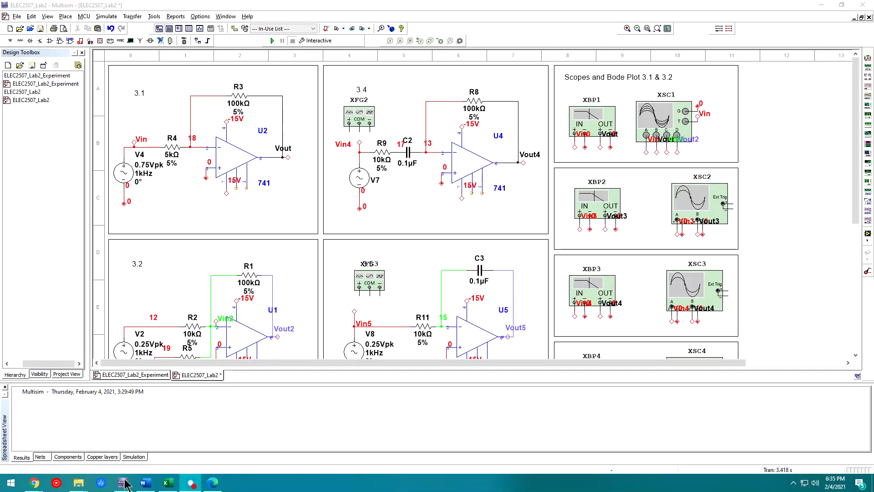
Step: Switch to Word, reread step 1 of section 3.2 on the R1 and R2 resistors, and bring up Resistors.pdf
click(146, 483)
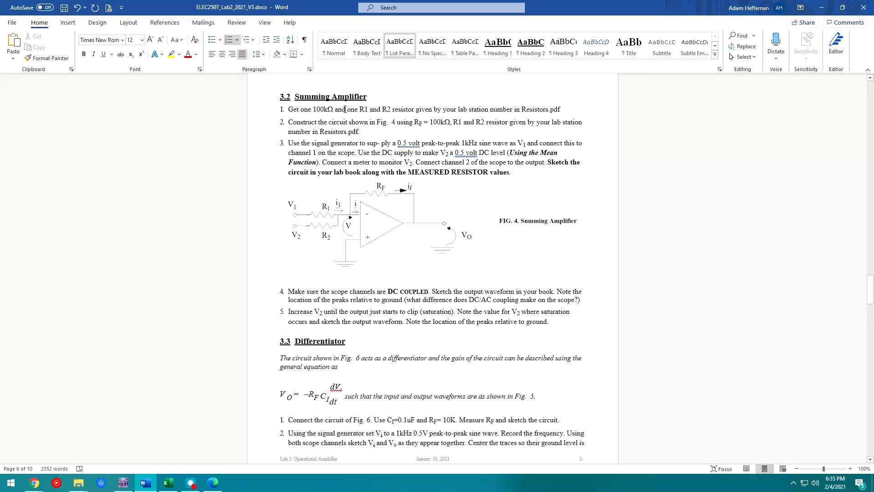
drag(358, 108, 557, 109)
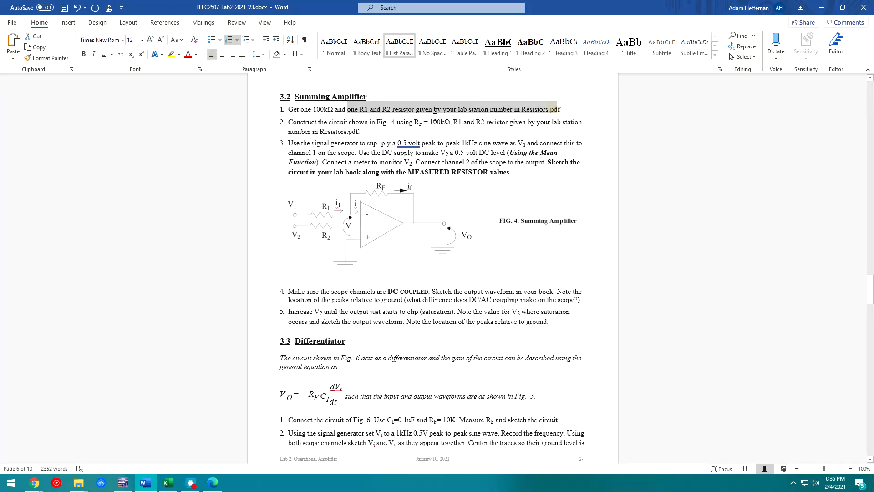
click(376, 123)
drag(397, 105, 403, 105)
click(366, 103)
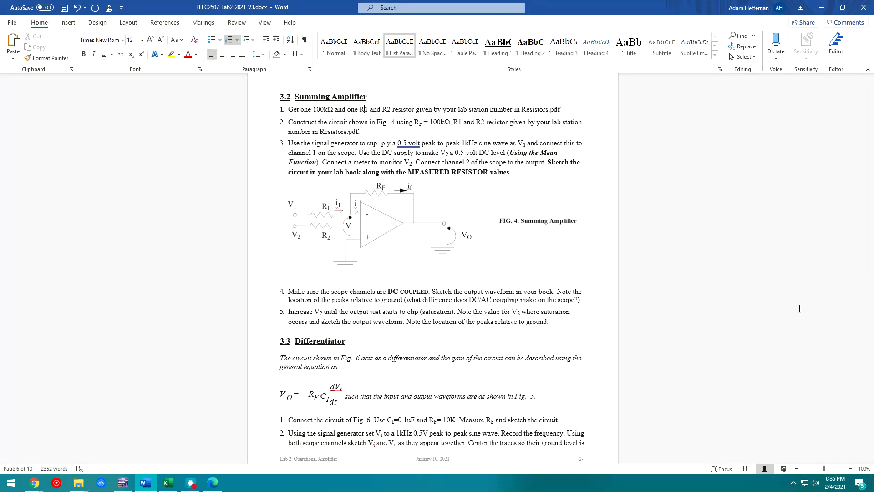
key(alt+Tab)
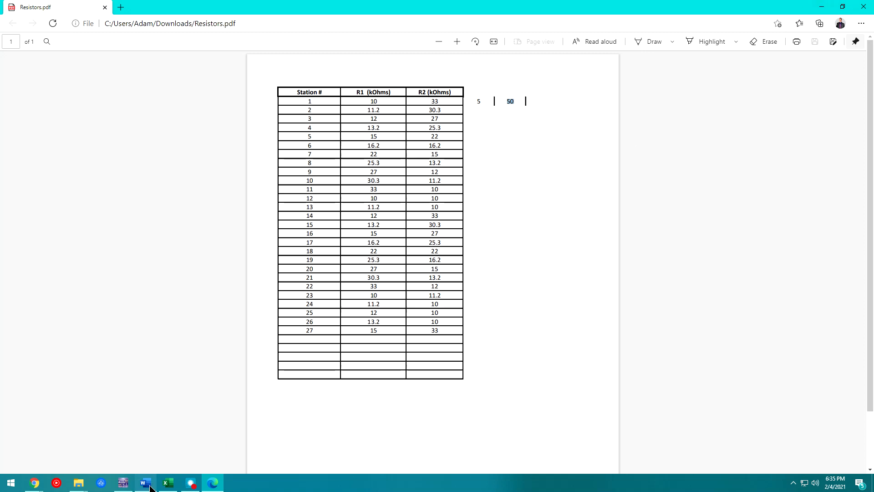
Step: Return to Multisim and set the section 3.2 summing amplifier's input resistors to 50 kΩ for R5 and 5 kΩ for R2
click(123, 483)
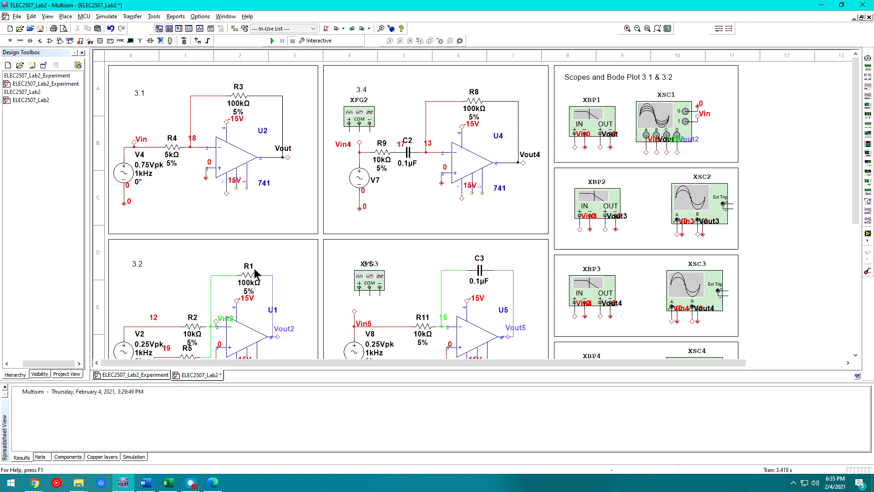
drag(855, 169, 852, 212)
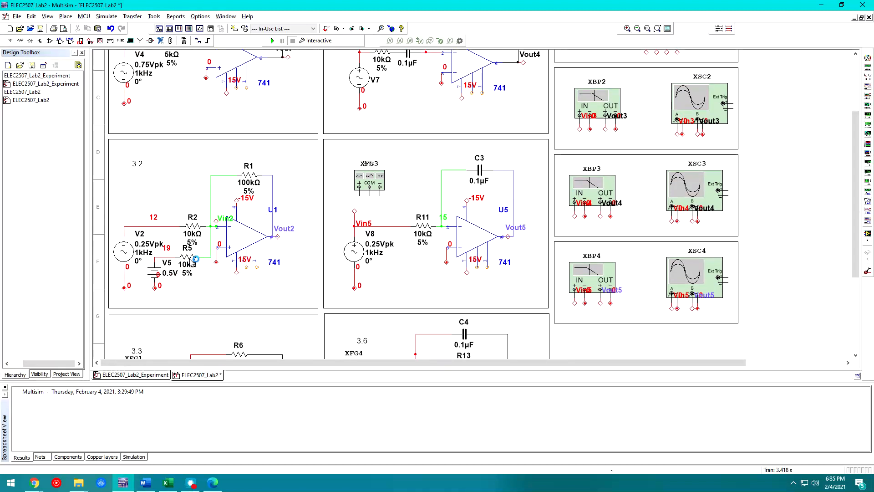
double_click(195, 258)
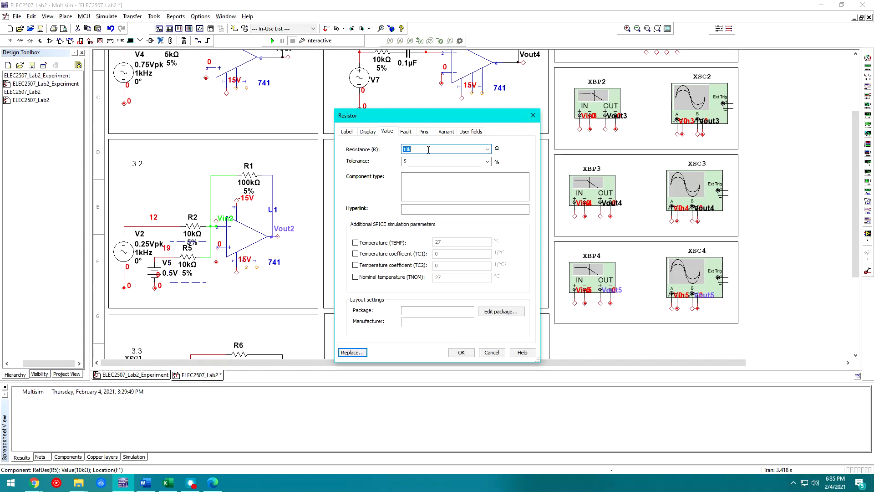
key(Return)
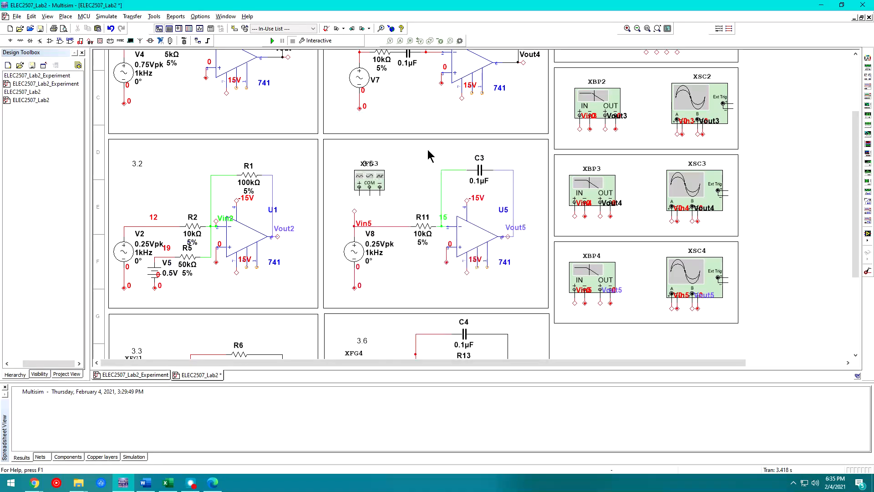
double_click(196, 231)
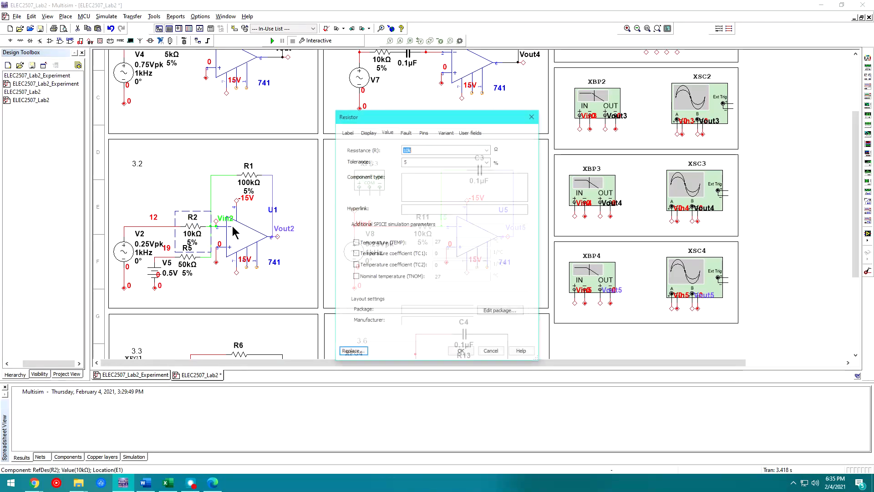
text(5k)
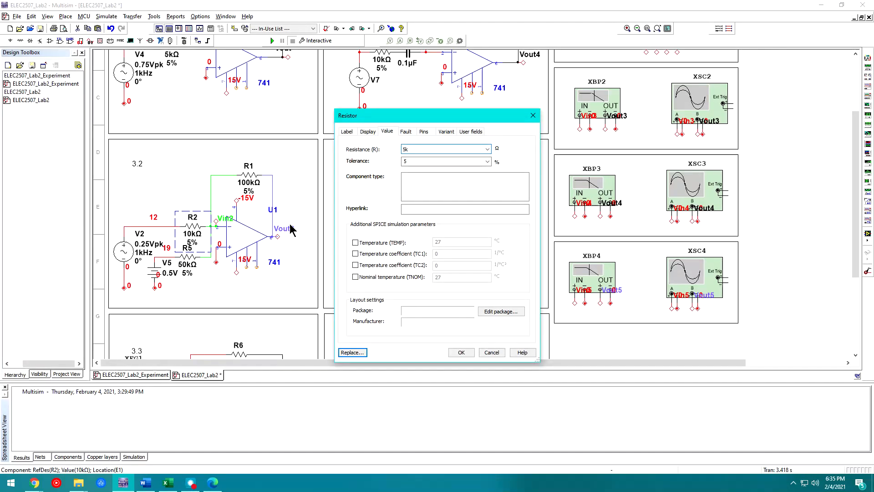
key(Return)
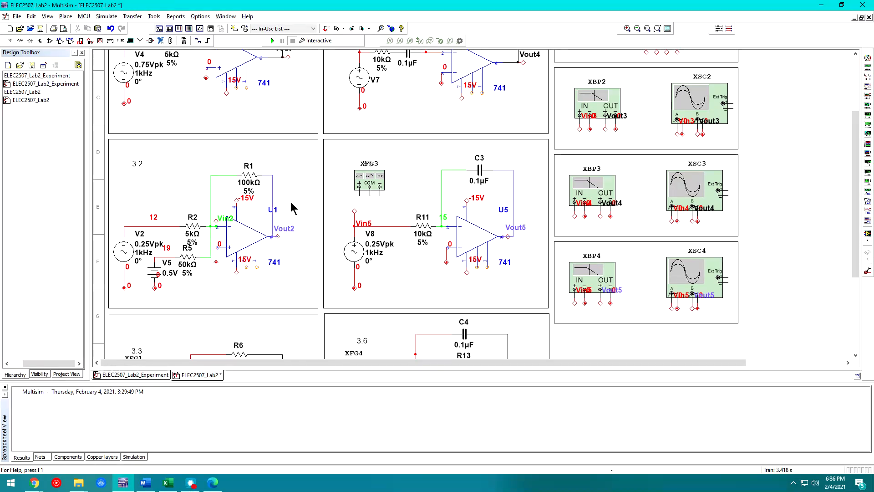
Step: Open the four-channel oscilloscope XSC1 and reposition its window over the schematic
scroll(418, 208, up, 1)
scroll(417, 206, down, 1)
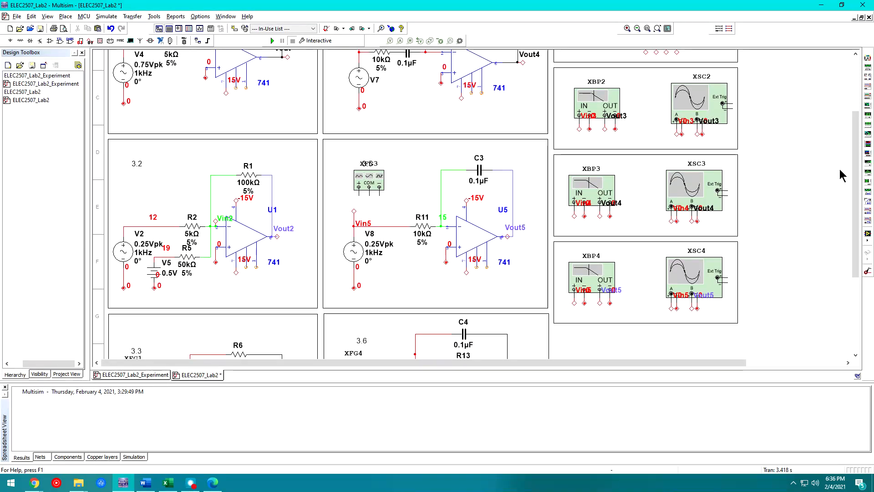
scroll(842, 173, up, 5)
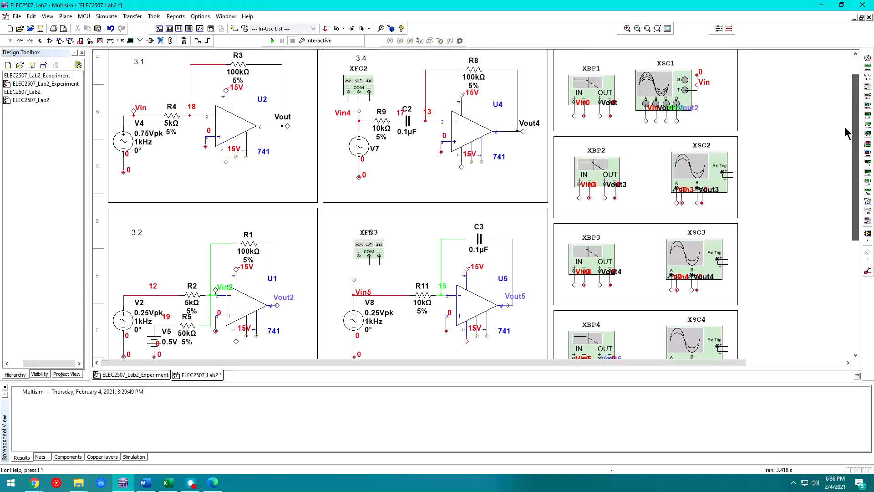
double_click(673, 83)
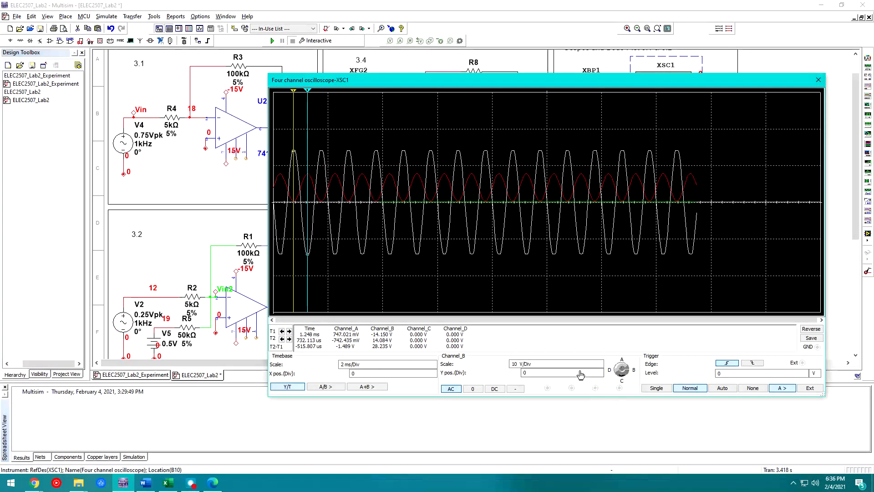
drag(573, 77, 563, 157)
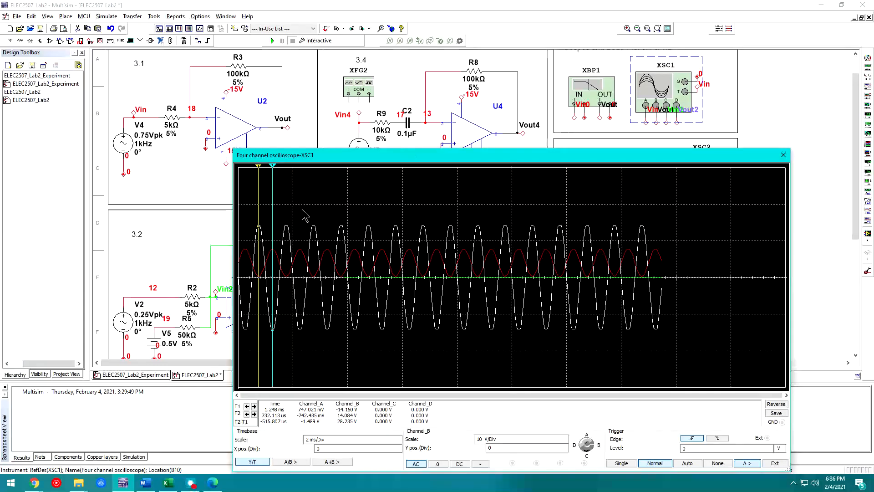
drag(433, 157, 397, 89)
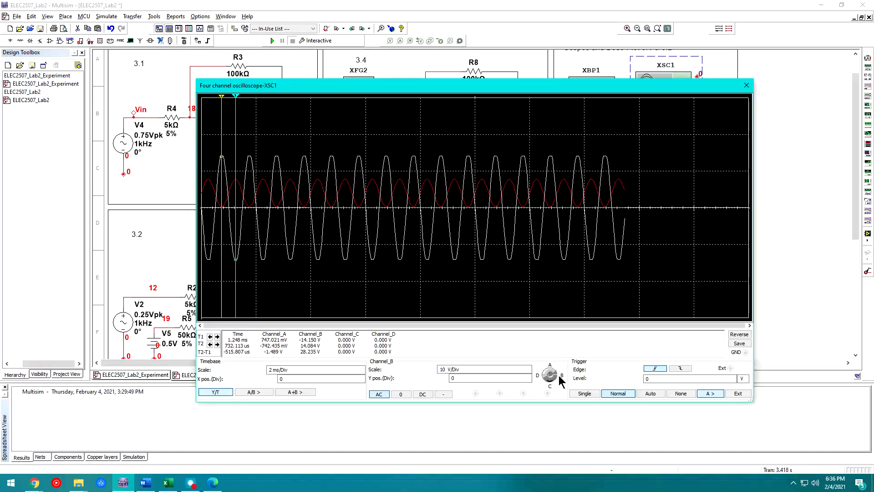
Step: Set XSC1 channels B and A to 0 coupling and channel C to DC coupling
click(549, 388)
drag(551, 386, 550, 355)
click(400, 395)
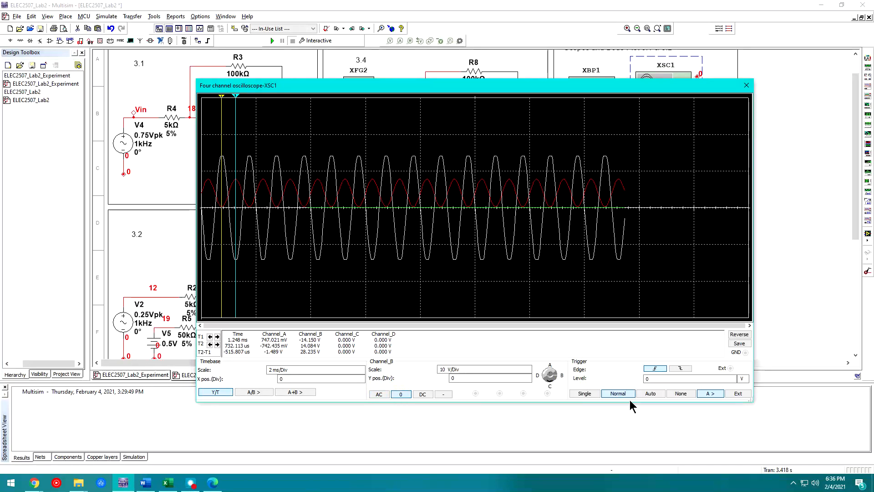
click(592, 394)
click(546, 390)
click(561, 365)
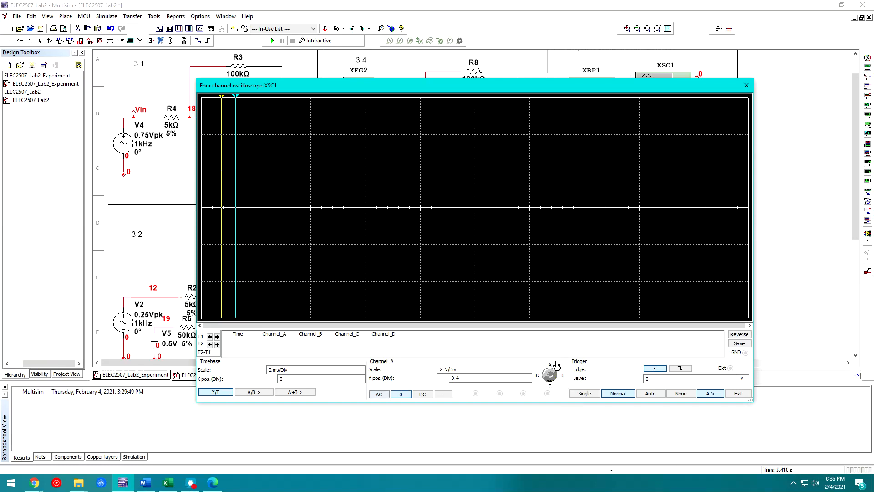
click(401, 394)
click(549, 395)
click(423, 394)
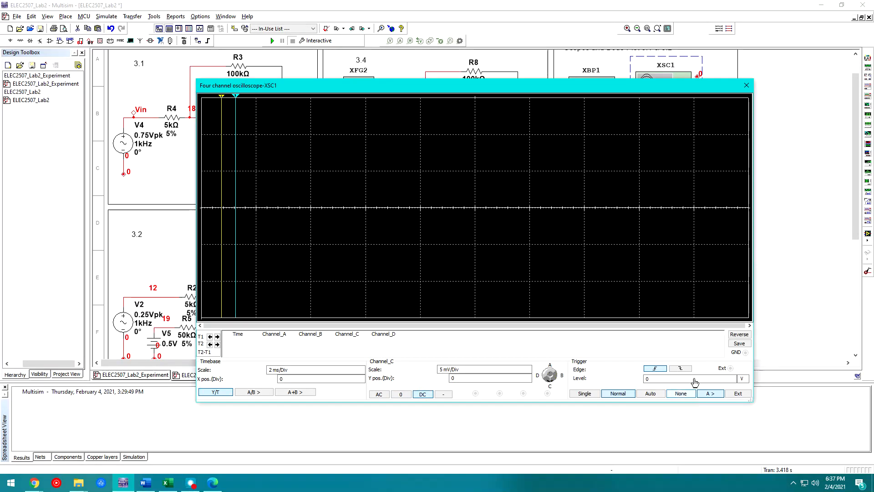
Step: Start the simulation and move the XSC1 window clear of the section 3.1 and 3.2 circuits
click(761, 369)
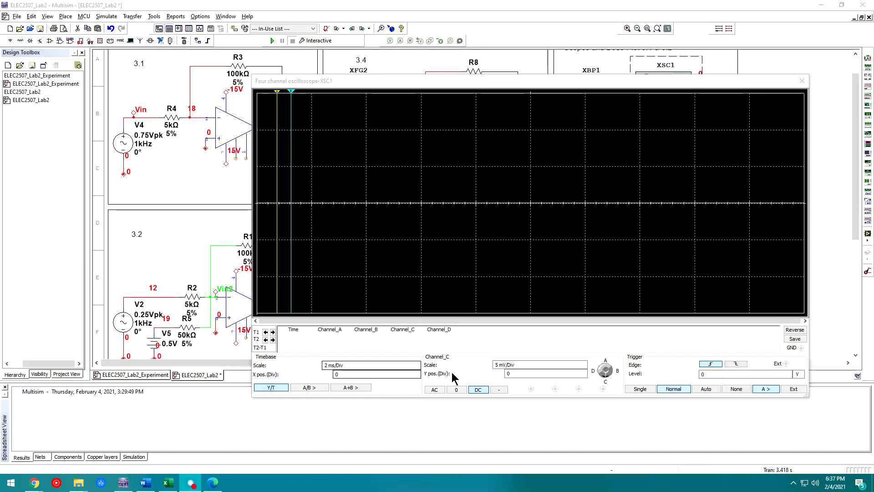
drag(597, 85, 511, 120)
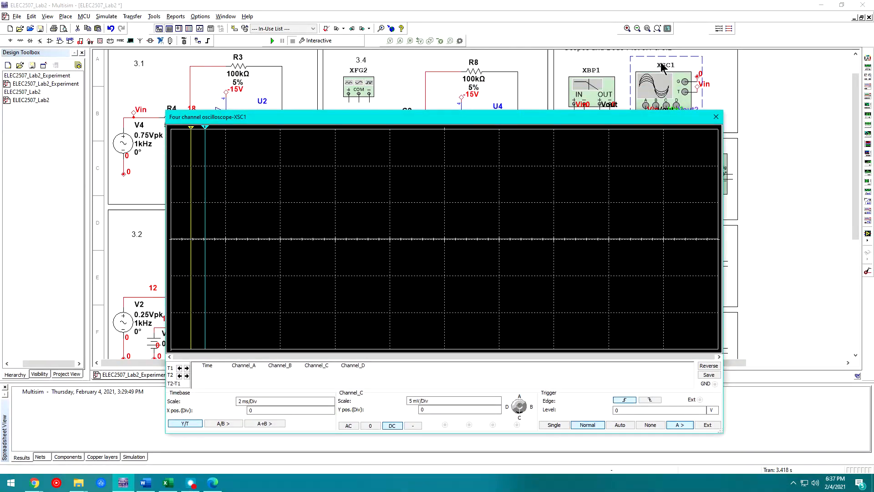
drag(606, 118, 613, 91)
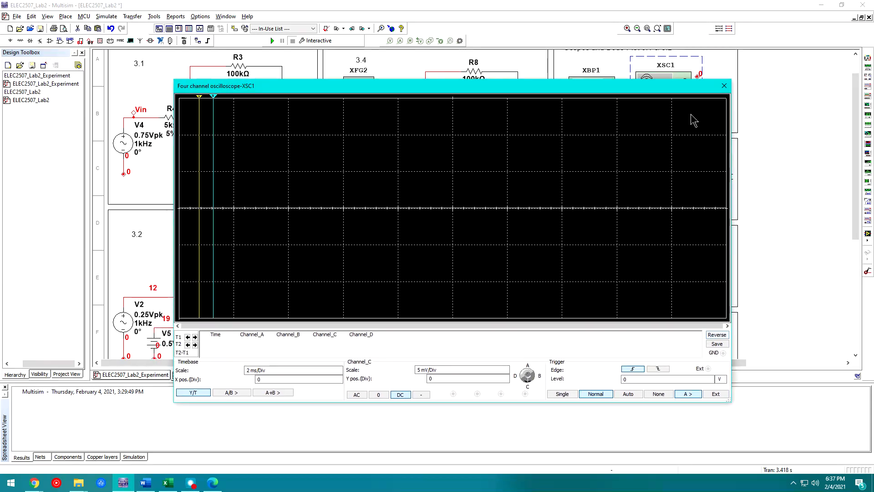
click(272, 40)
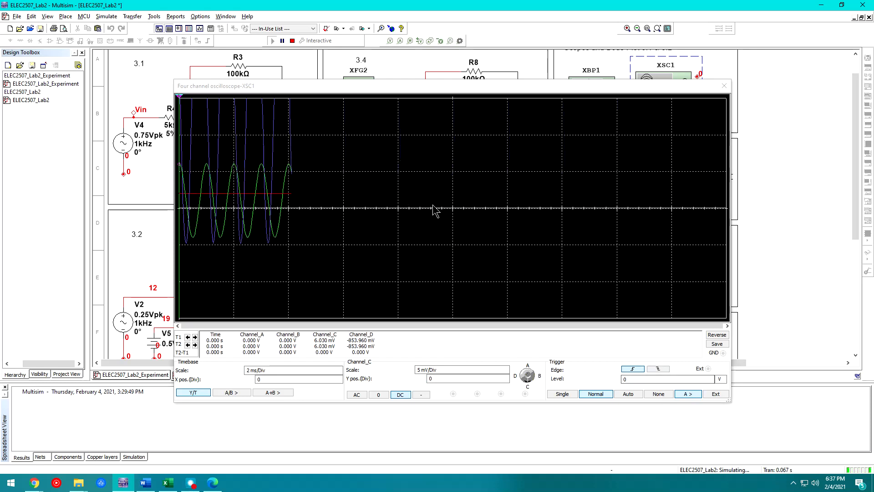
mouse_move(372, 89)
mouse_down()
mouse_move(481, 89)
mouse_move(523, 47)
mouse_up()
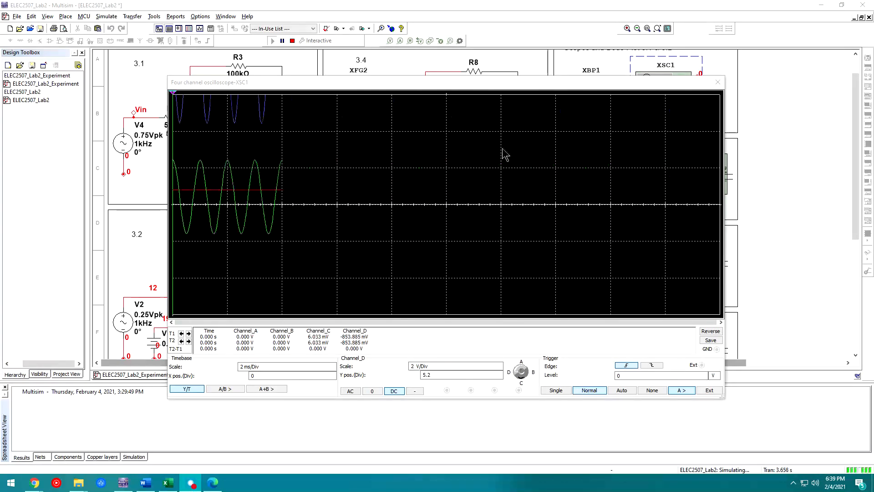
mouse_move(404, 87)
mouse_down()
mouse_move(453, 87)
mouse_move(531, 55)
mouse_move(520, 70)
mouse_move(542, 59)
mouse_move(540, 32)
mouse_up()
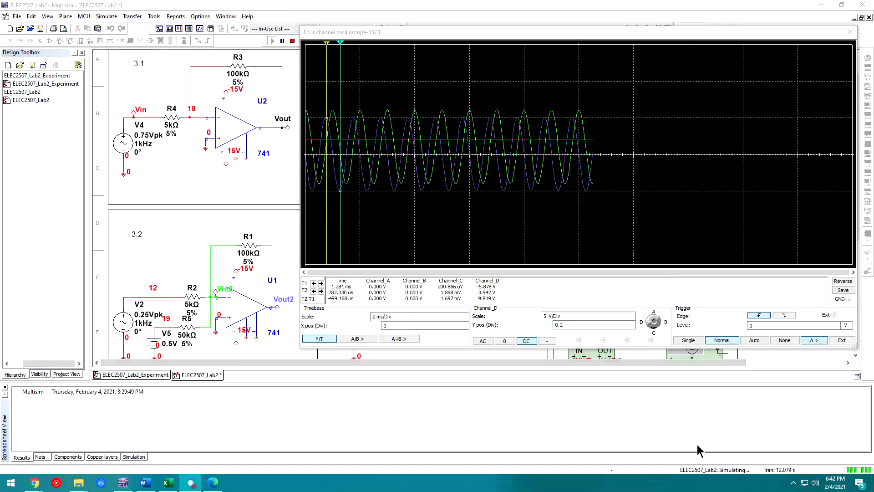
Step: Examine the values of V5, R5, R1, V2 and R2 in the section 3.2 circuit against the output on XSC1
click(171, 321)
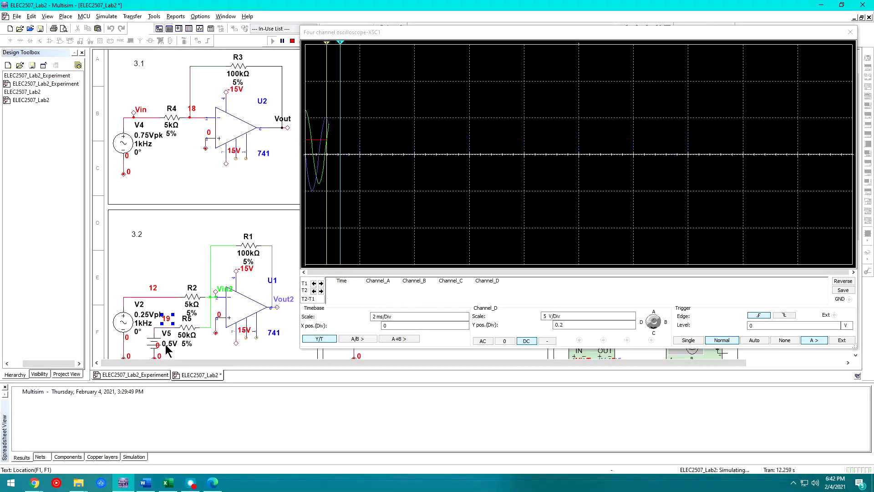
click(170, 342)
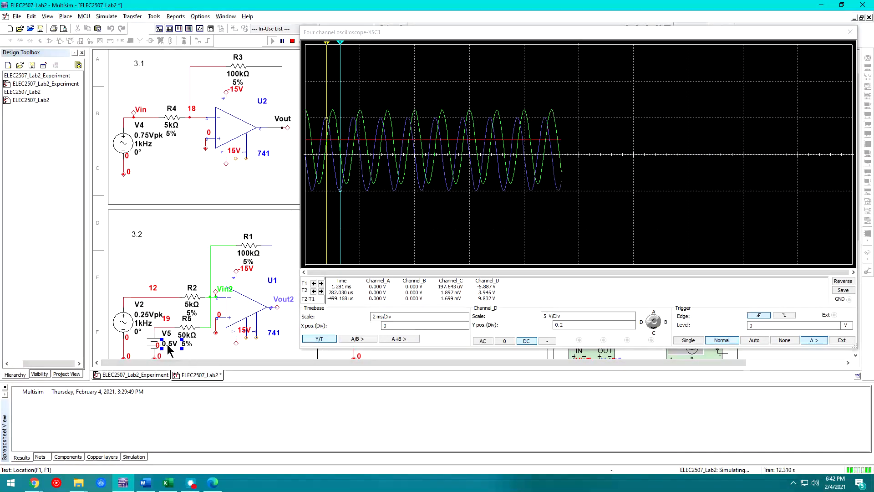
click(186, 335)
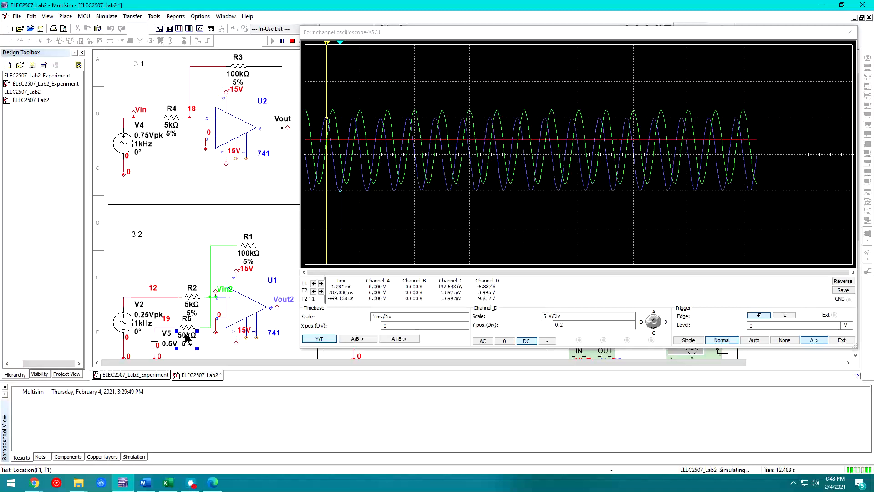
click(257, 254)
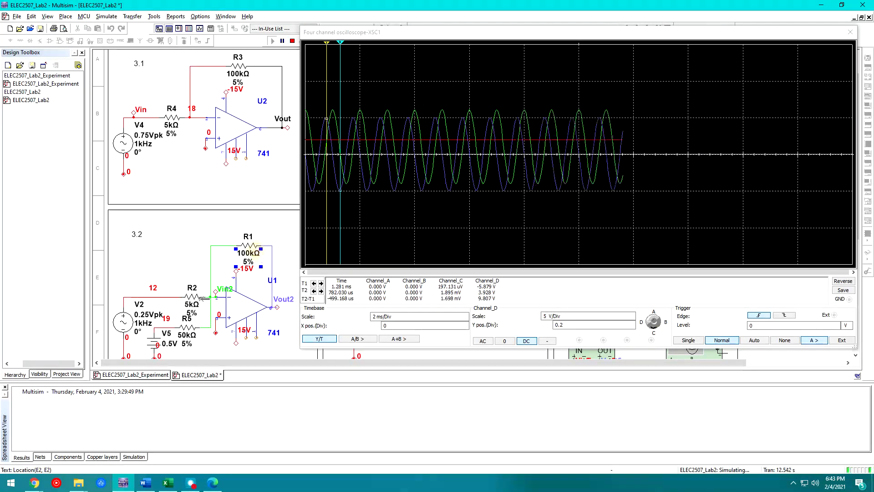
click(151, 324)
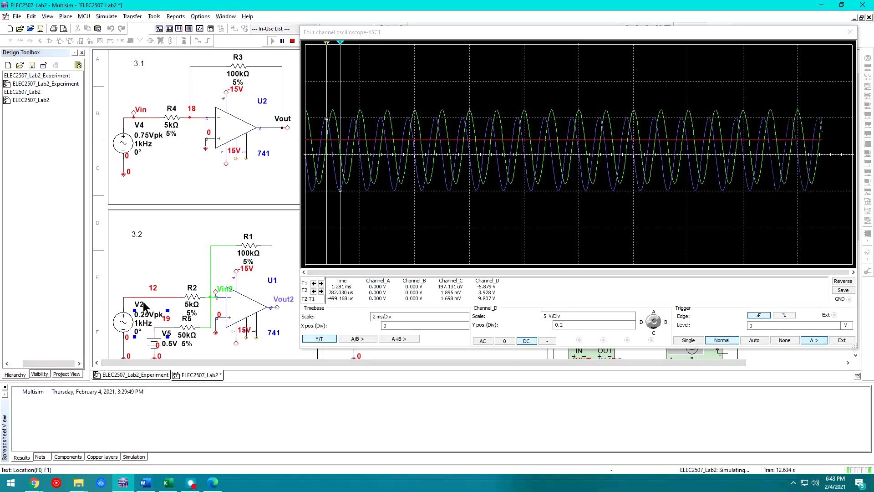
click(196, 300)
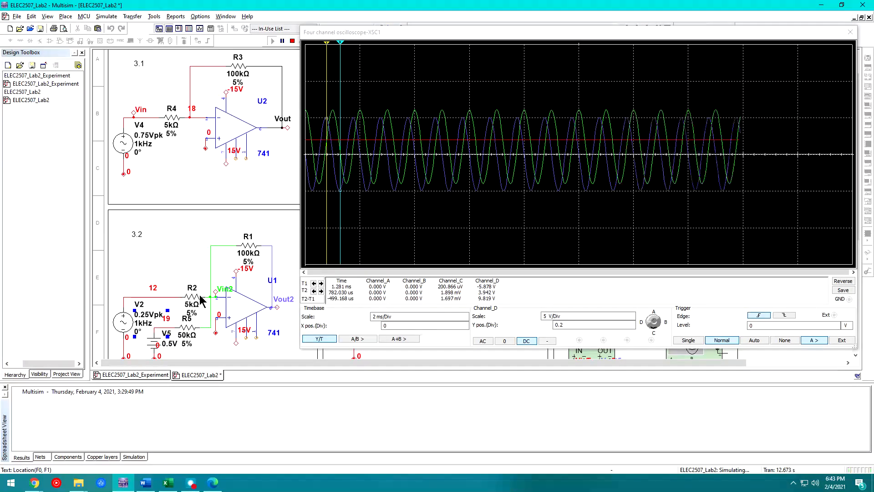
click(192, 311)
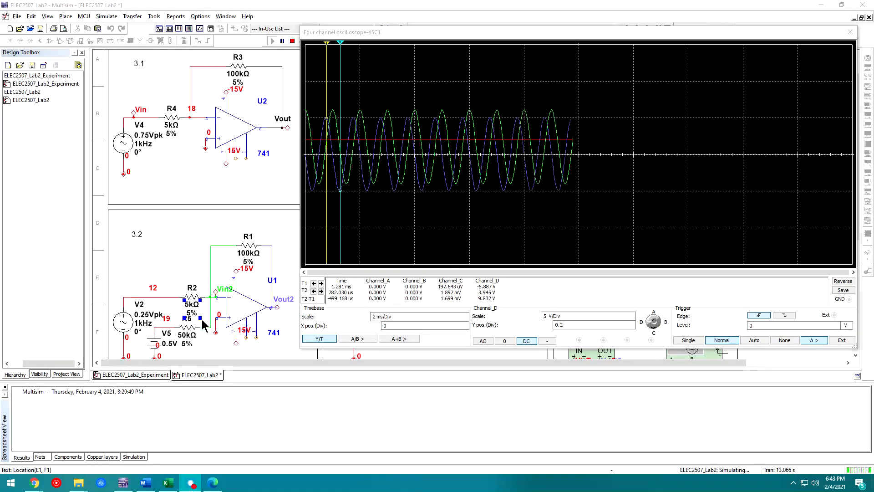
Step: Lower the channel D trace on XSC1 by repeatedly reducing its Y position through 0 to a negative offset
click(609, 325)
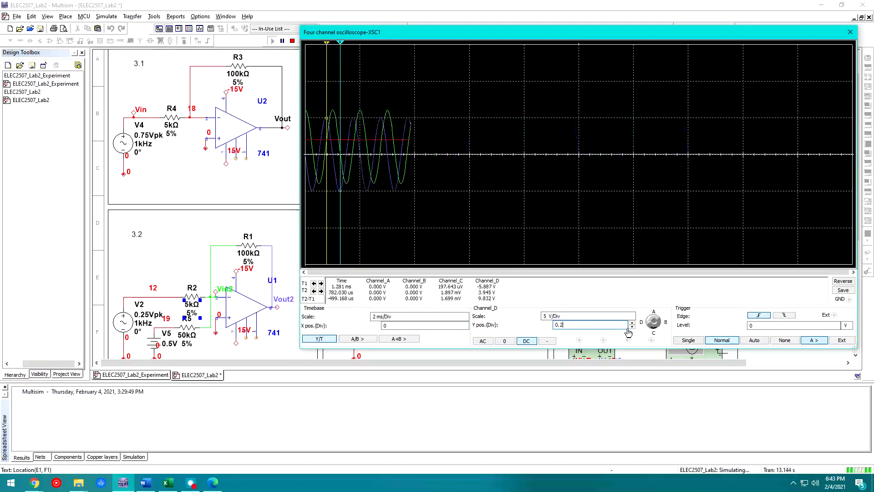
click(632, 327)
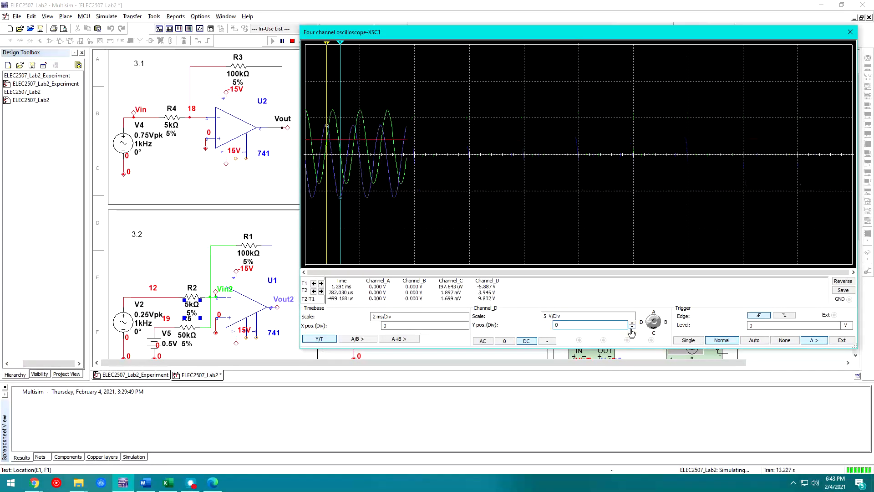
click(632, 327)
click(632, 327)
click(632, 327)
click(632, 327)
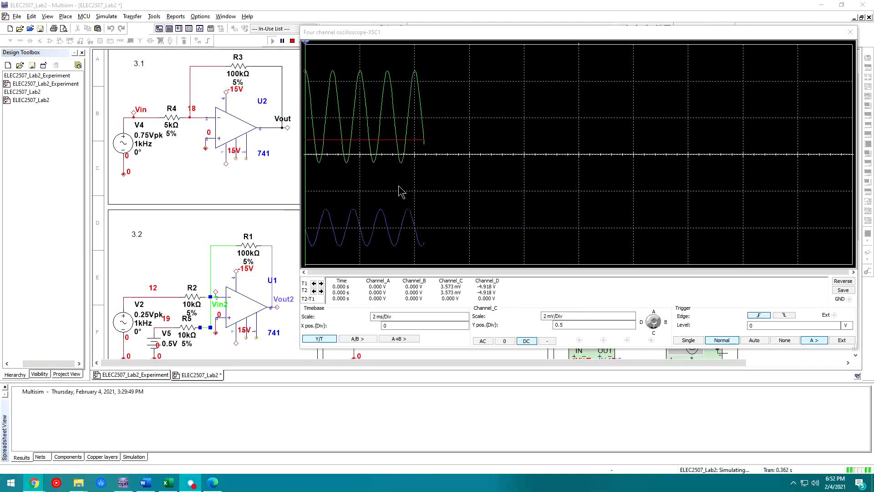
Step: Compare 0 and AC coupling for channel C on XSC1, leaving the channel set to 0
click(450, 152)
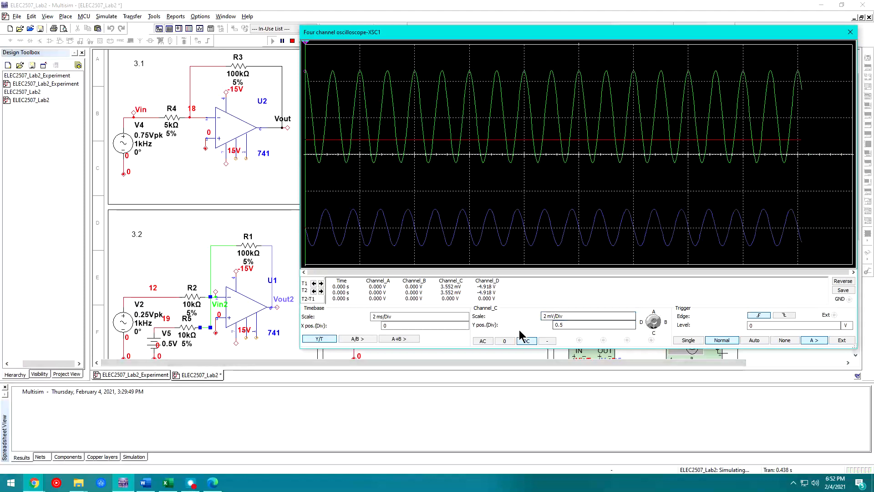
click(503, 341)
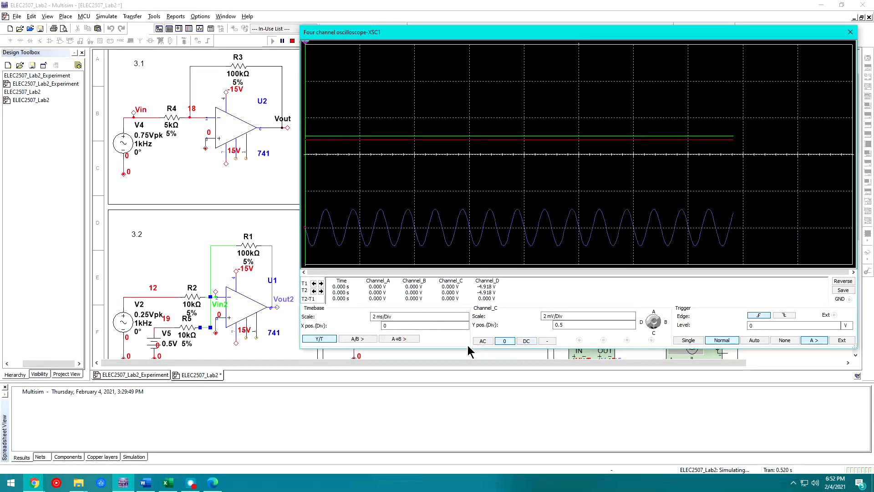
click(483, 341)
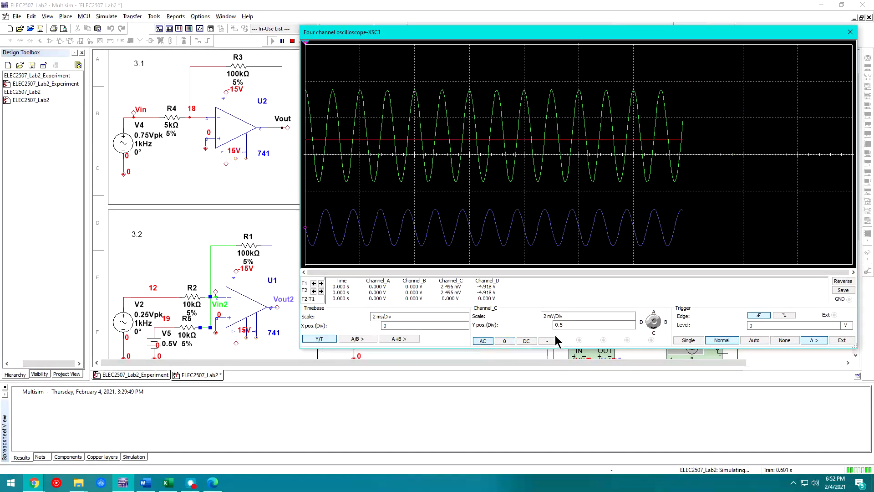
click(505, 341)
Step: Raise the channel D trace on XSC1 by increasing its Y position stepwise back to 0
click(652, 313)
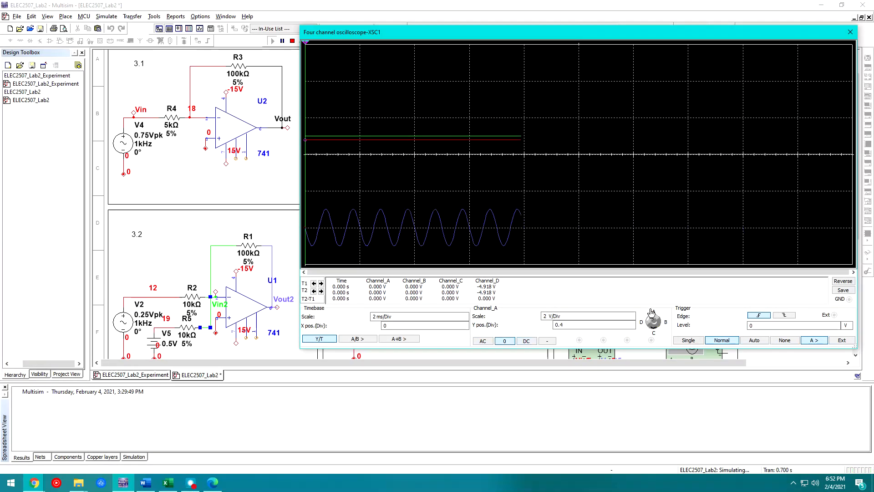
click(555, 316)
click(629, 325)
click(632, 323)
click(632, 324)
click(632, 323)
click(632, 323)
click(632, 324)
click(632, 323)
click(632, 323)
click(633, 323)
click(632, 323)
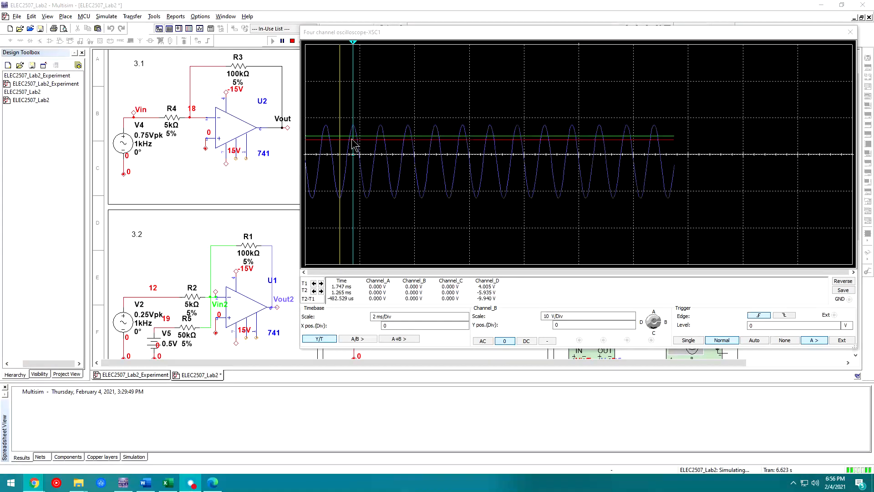
Step: Read the section 3.2 Summing Amplifier steps about DC coupling and output clipping in the Word lab manual and return to Multisim
click(486, 306)
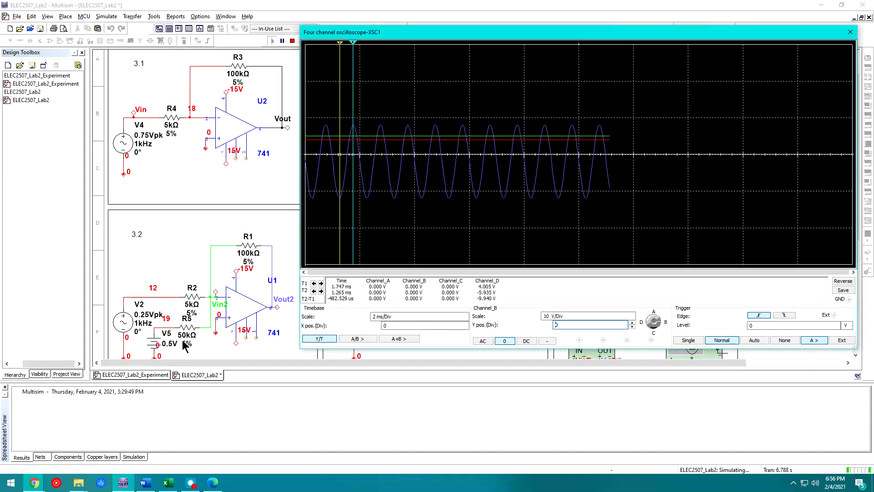
click(319, 168)
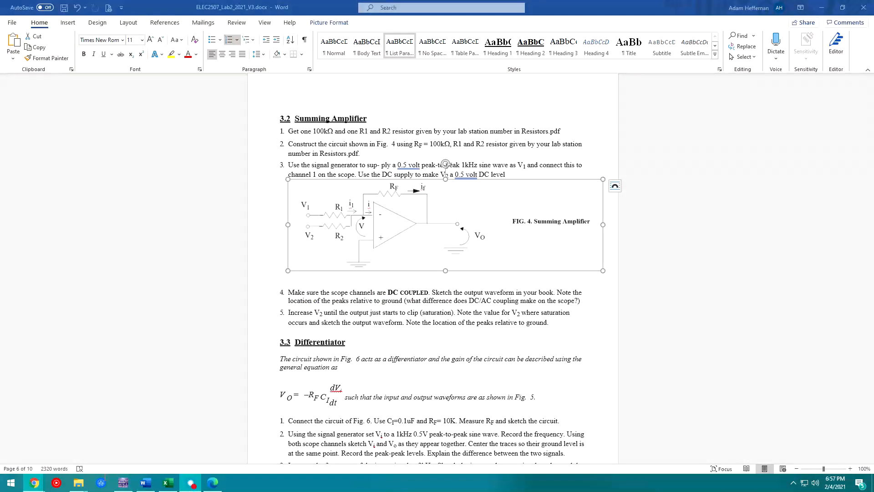
click(216, 486)
click(214, 484)
click(124, 484)
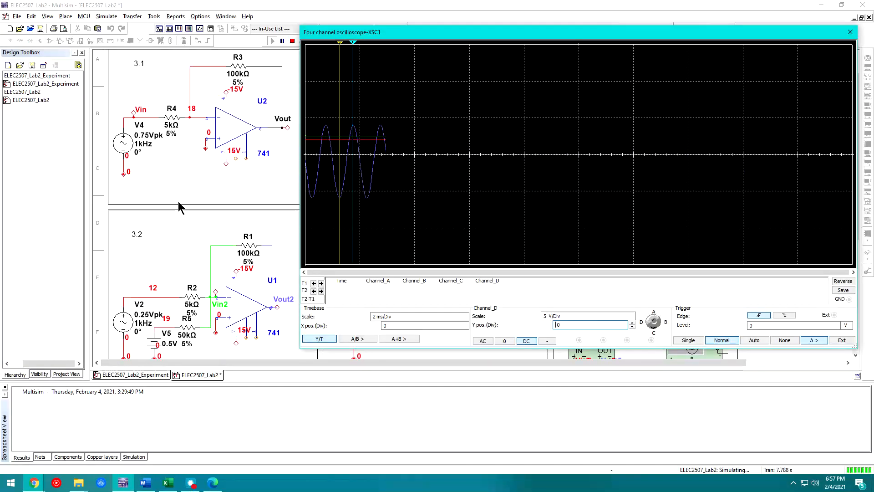
Step: Set the peak voltage of source V2 in the section 3.2 circuit to 1 V and restart the simulation
double_click(140, 315)
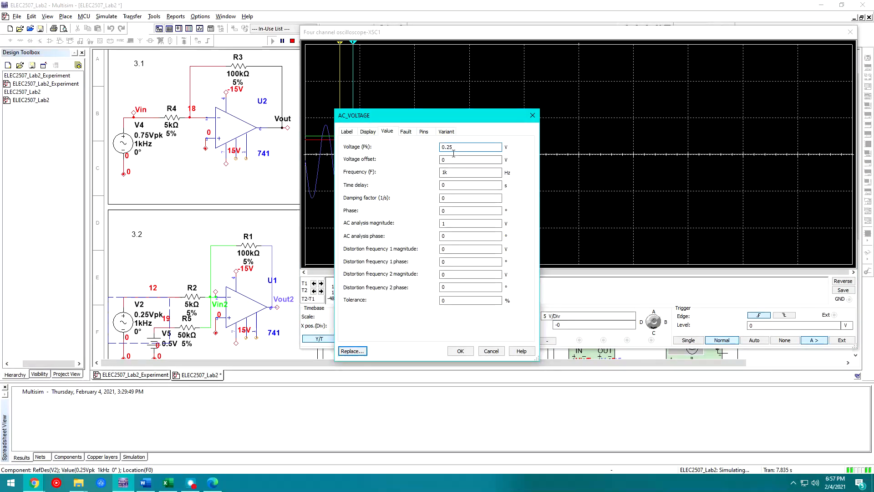
text(1)
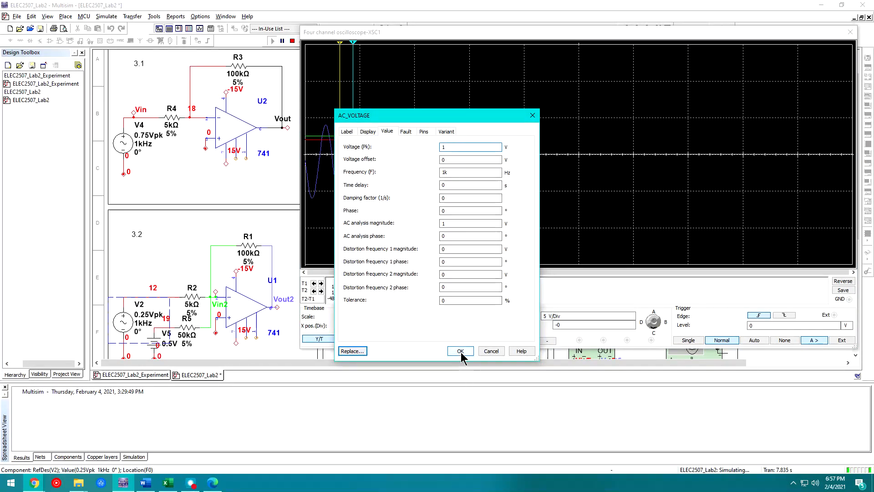
click(461, 352)
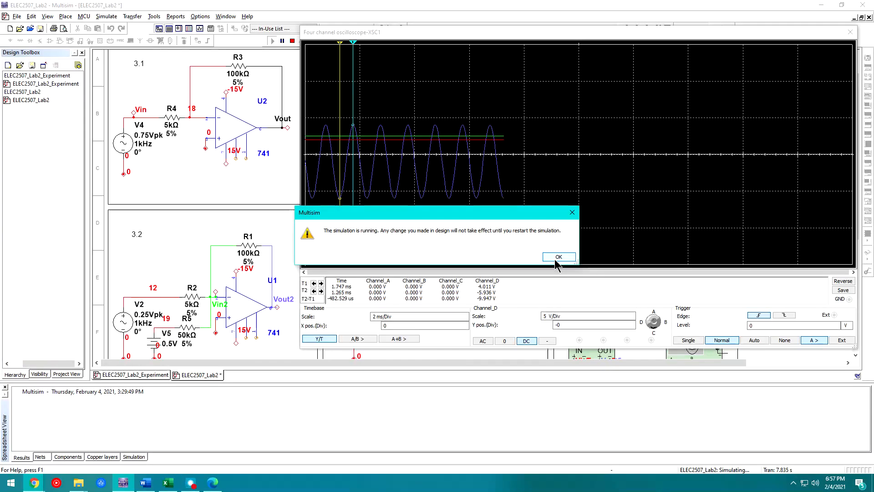
click(557, 256)
click(292, 40)
click(271, 41)
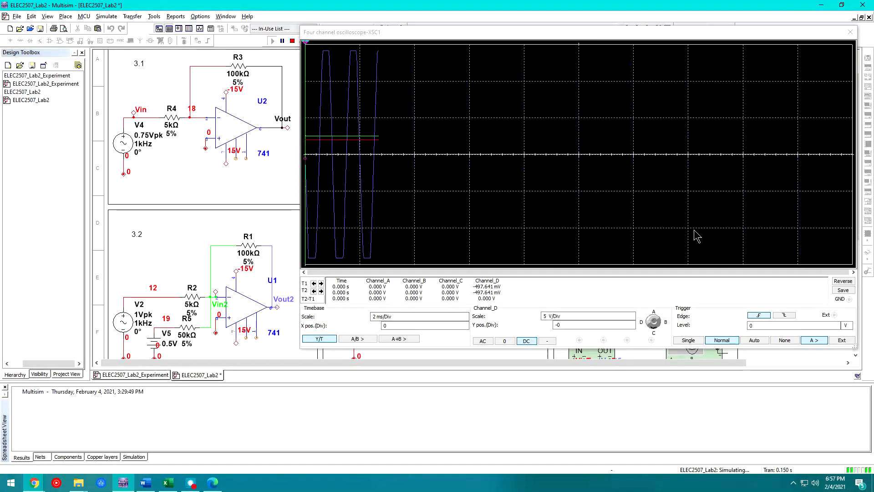
Step: Set V2's peak voltage to 0.6 V and restart the simulation to view the summing amplifier output on XSC1
double_click(133, 326)
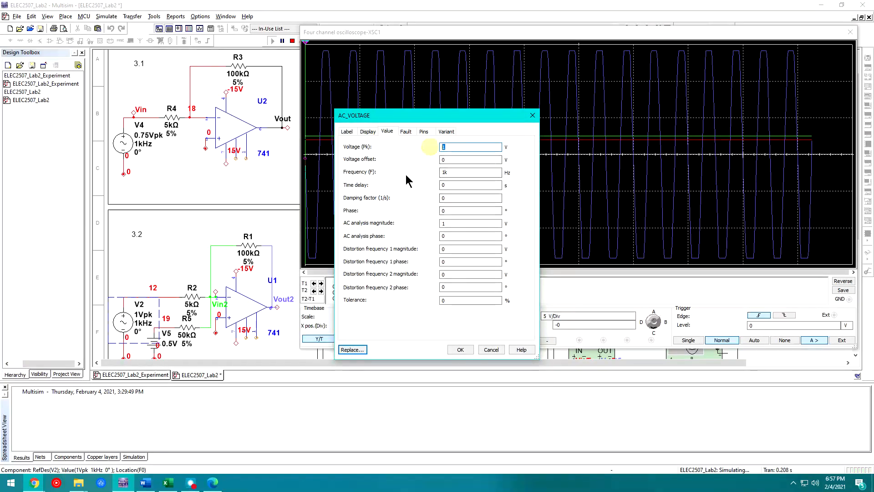
text(0.5)
key(Return)
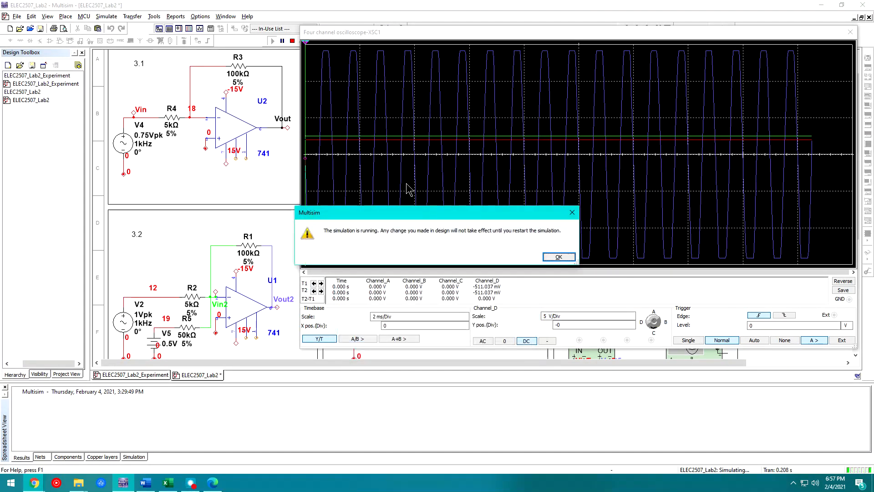
click(559, 257)
click(291, 41)
click(272, 41)
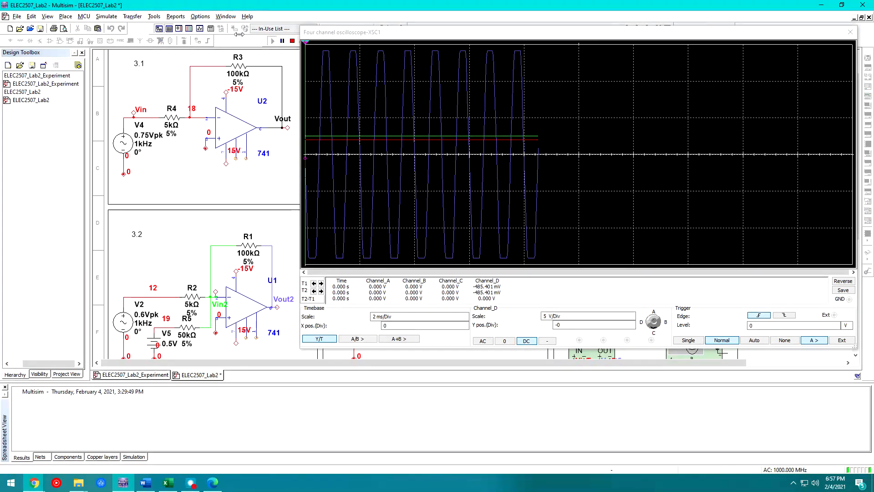
click(292, 41)
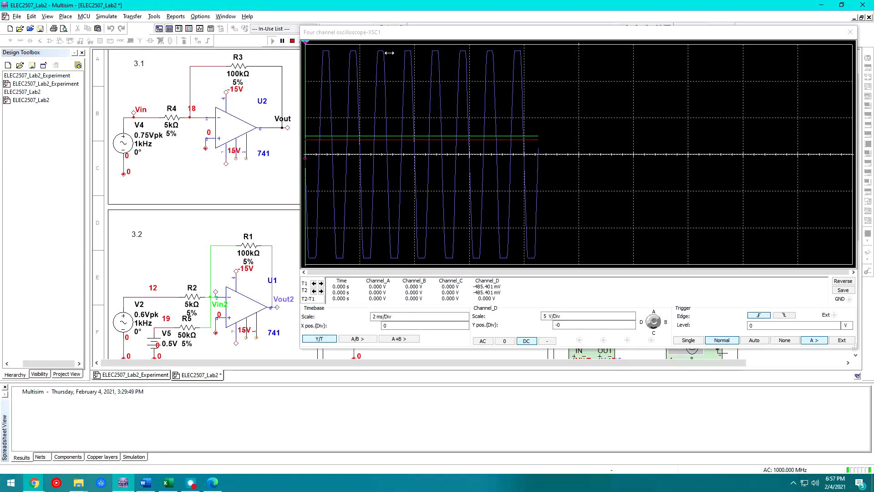
key(F5)
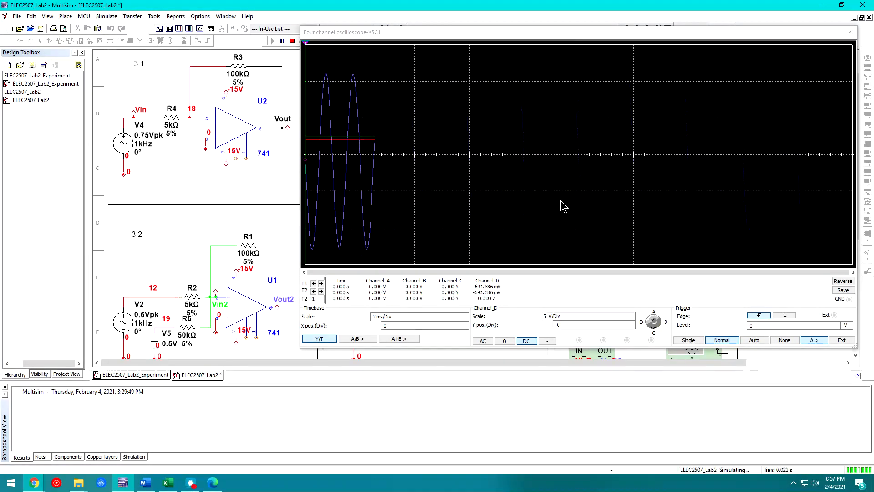
Step: Set V2's peak voltage to 0.7 V and rerun the simulation to check the output for clipping
double_click(127, 323)
drag(469, 148, 448, 148)
text(7)
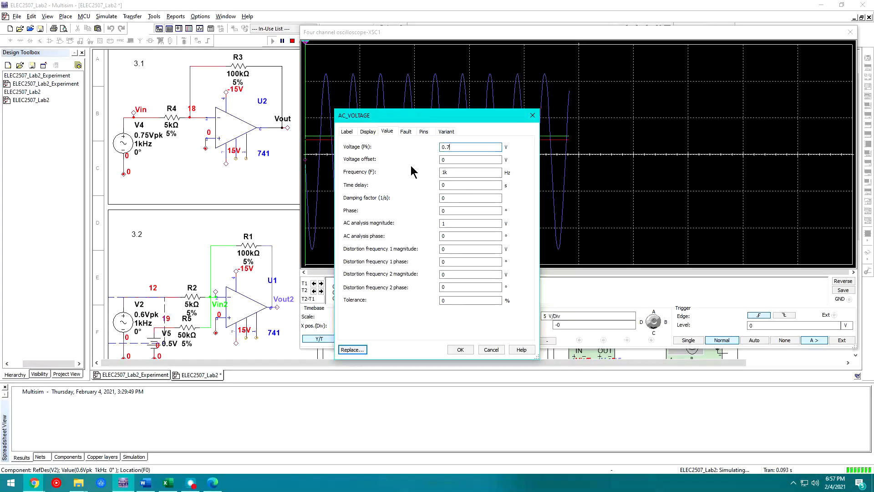
key(Return)
click(545, 258)
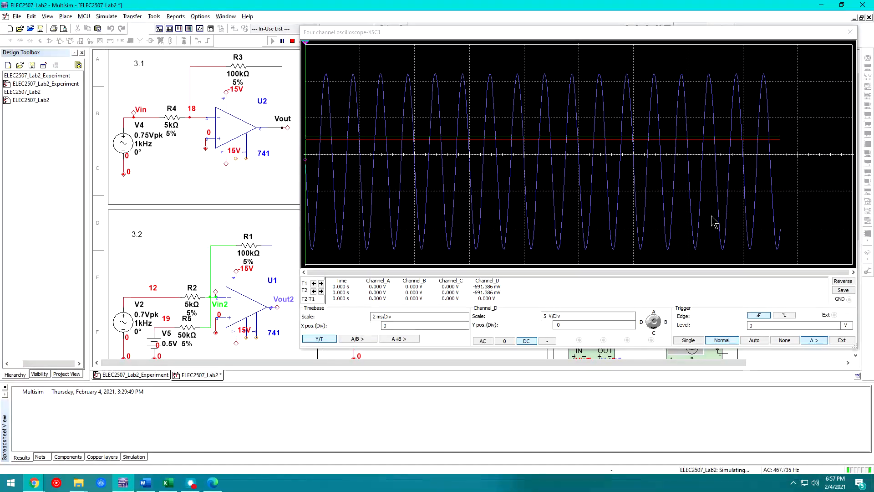
key(F5)
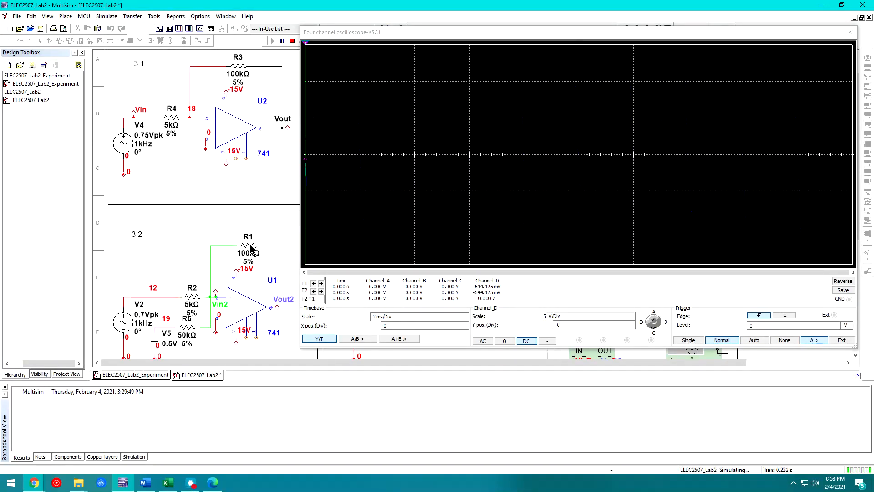
Step: Set V2's peak voltage to 0.75 V, restart the simulation and check the channel D peaks on XSC1 for clipping
double_click(131, 326)
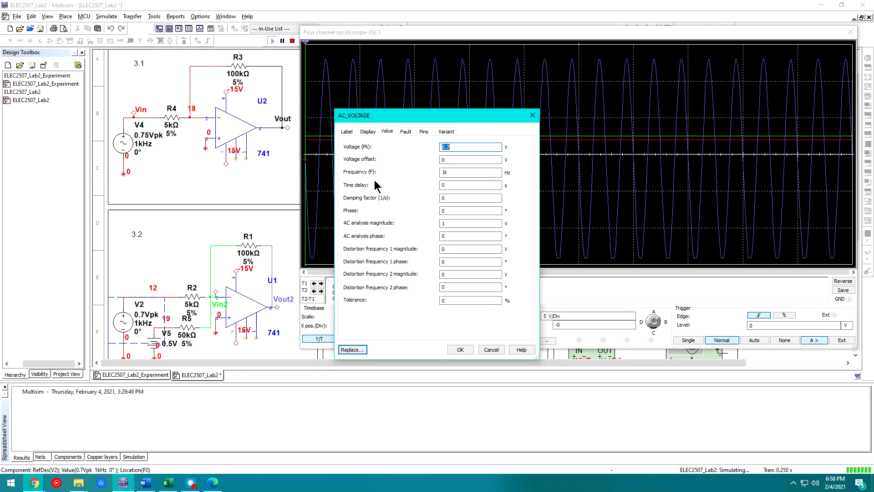
click(462, 147)
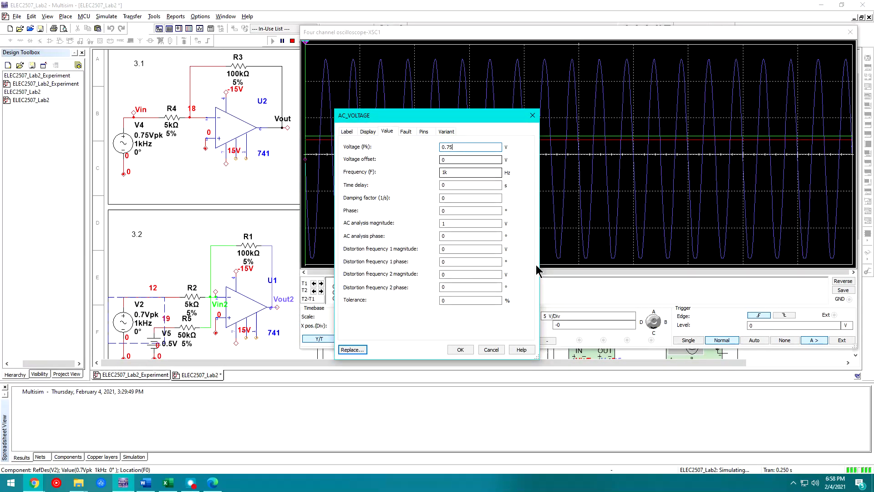
click(461, 350)
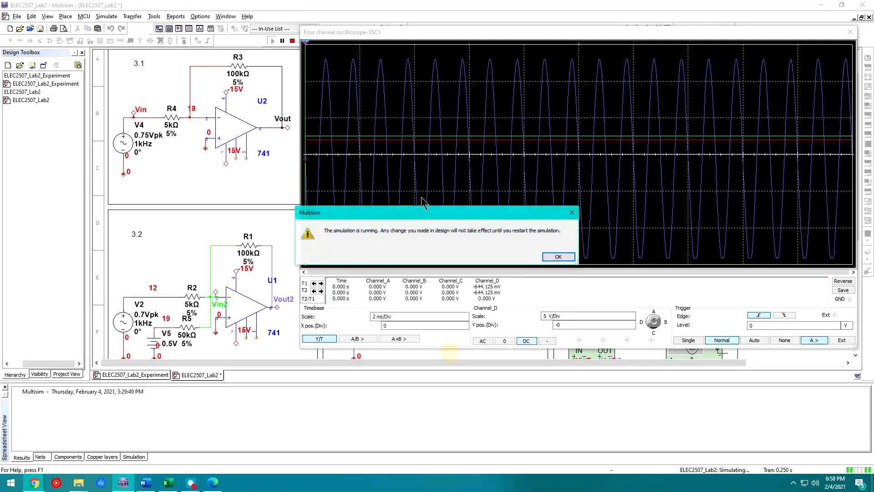
click(559, 256)
click(294, 42)
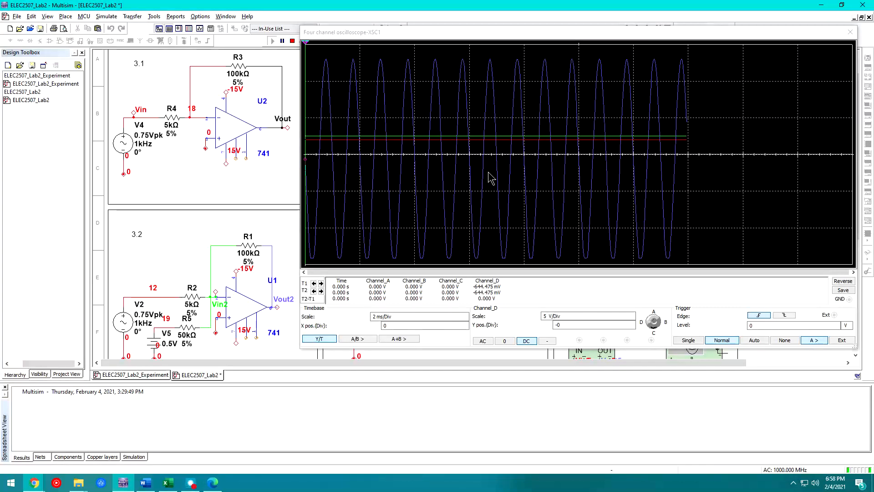
key(F5)
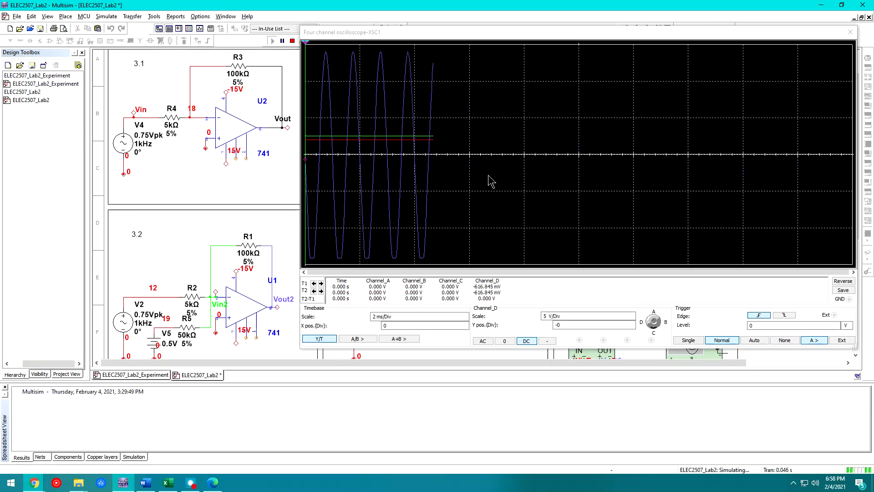
click(373, 258)
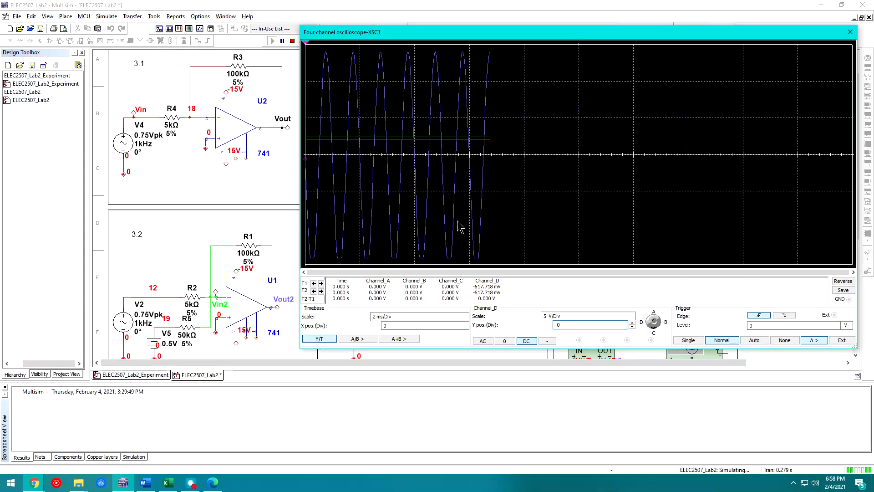
Step: Examine the section 3.3 Differentiator instructions and Fig. 6 in the Word lab manual against the section 3.3 circuit in Multisim
click(736, 343)
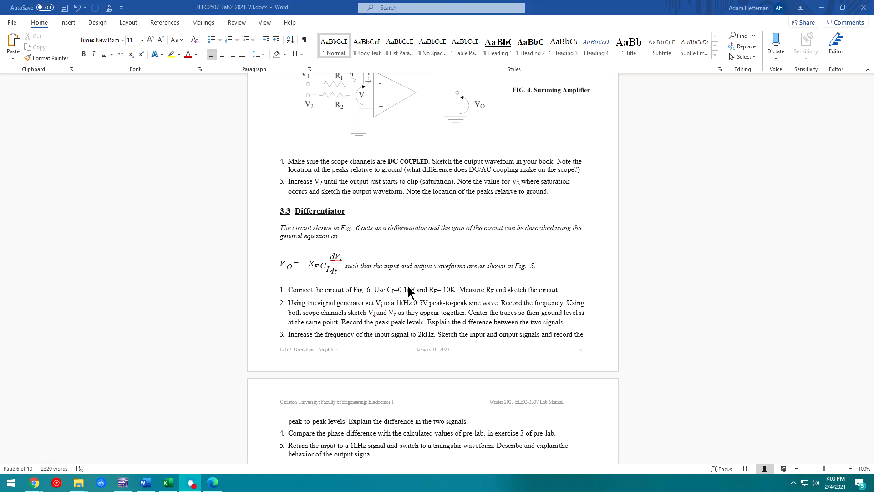
click(346, 288)
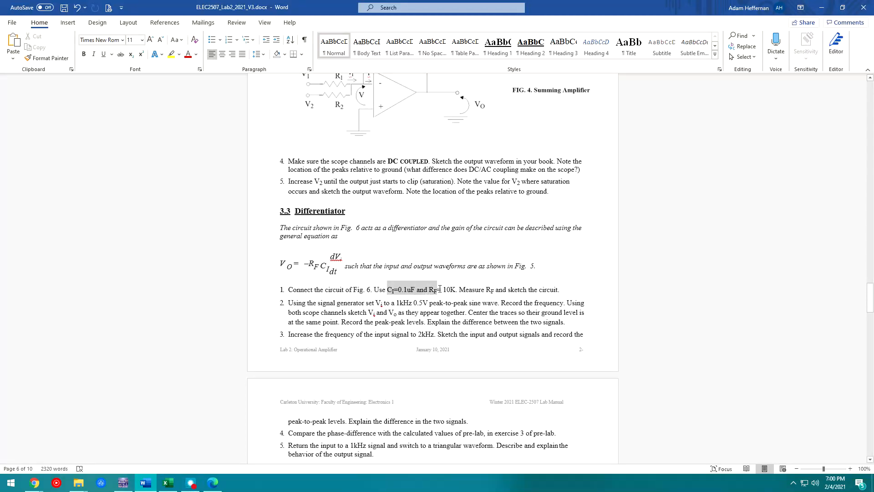
click(451, 289)
scroll(415, 336, down, 5)
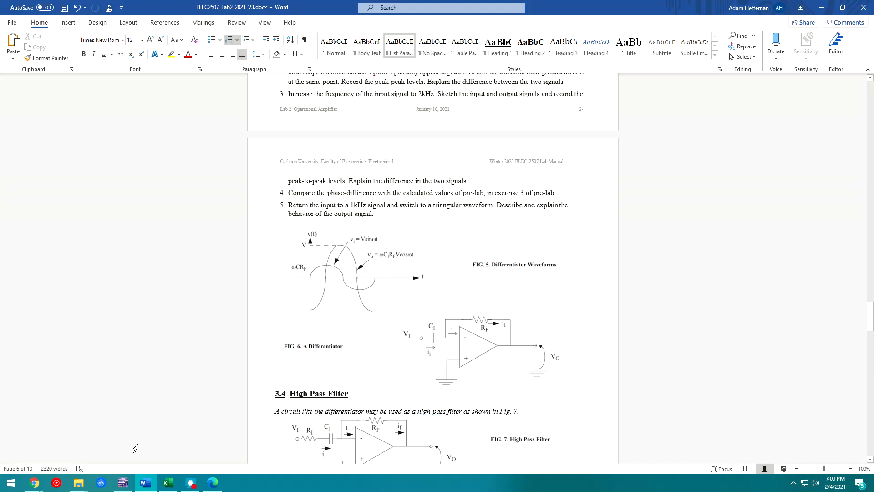
click(123, 483)
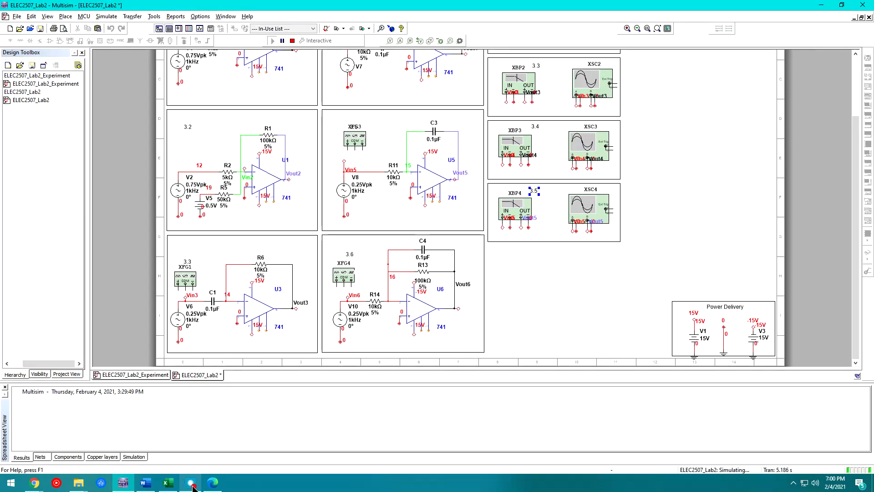
click(147, 483)
scroll(420, 314, up, 4)
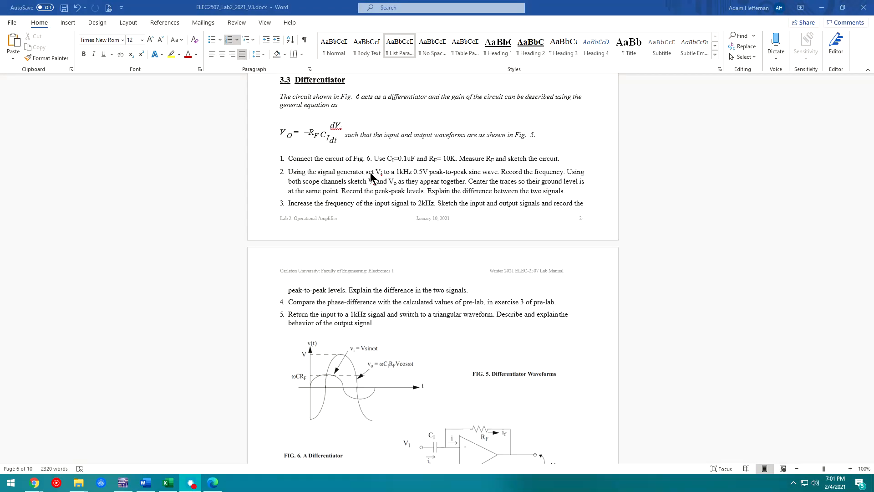
Step: Switch to Multisim, stop the simulation and delete AC source V6 from the section 3.3 circuit
click(123, 483)
mouse_move(186, 278)
mouse_down()
mouse_move(201, 273)
mouse_move(193, 267)
mouse_up()
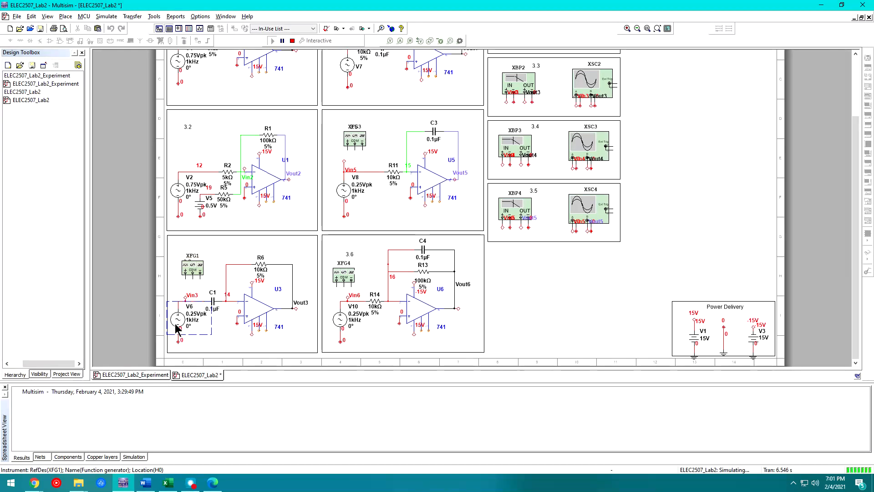
mouse_move(186, 377)
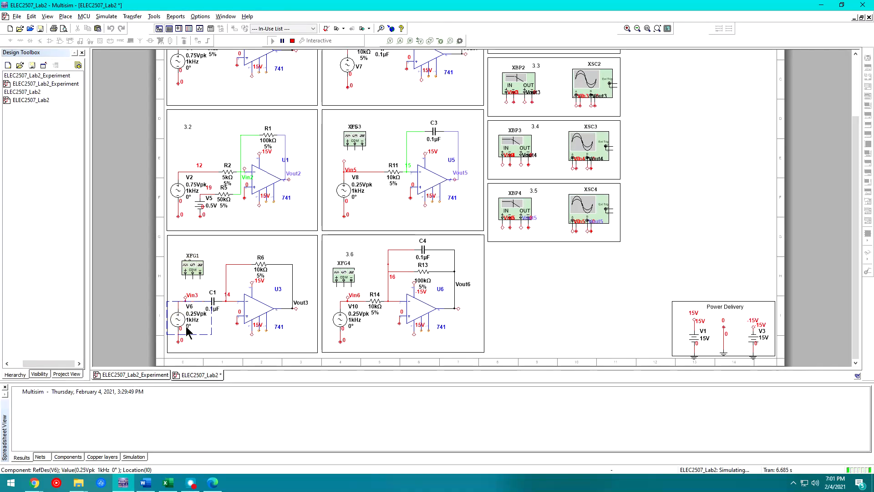
click(294, 42)
key(Delete)
Step: Position function generator XFG1 just above the Vin3 node in the section 3.3 circuit, keeping the 3.3 label in its original place
drag(188, 264, 178, 312)
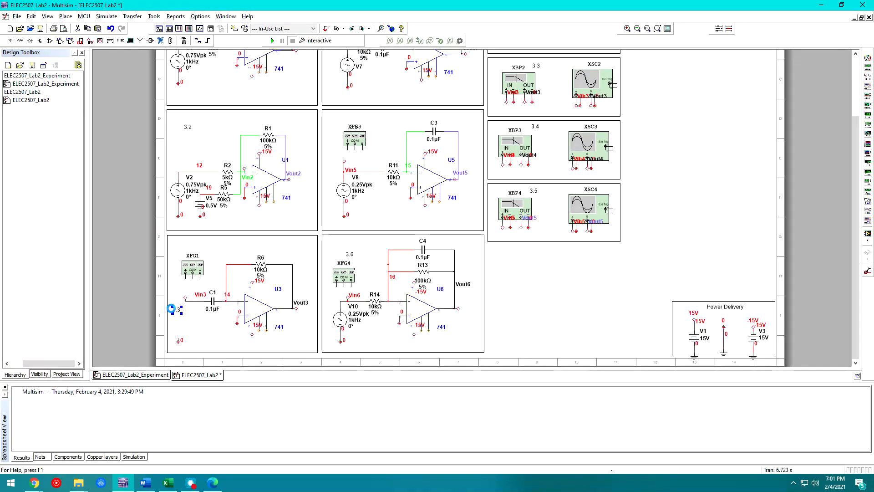
key(ctrl+z)
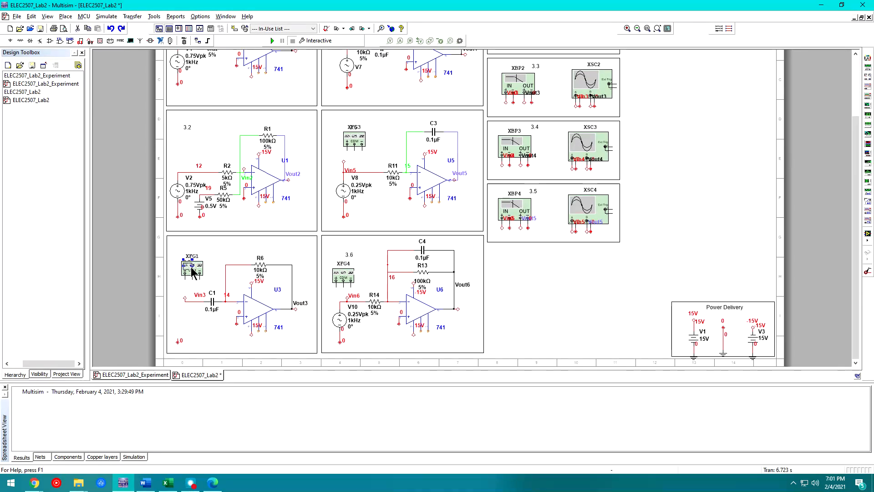
drag(192, 271, 175, 337)
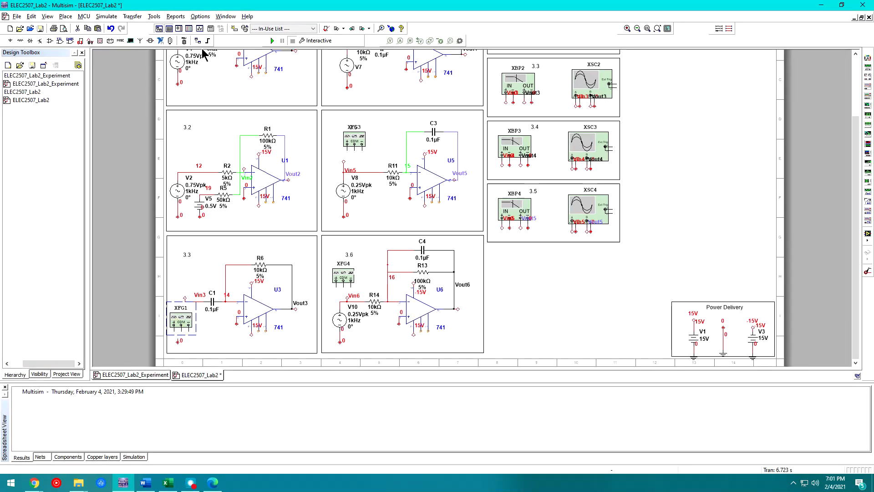
drag(186, 322, 192, 286)
click(176, 313)
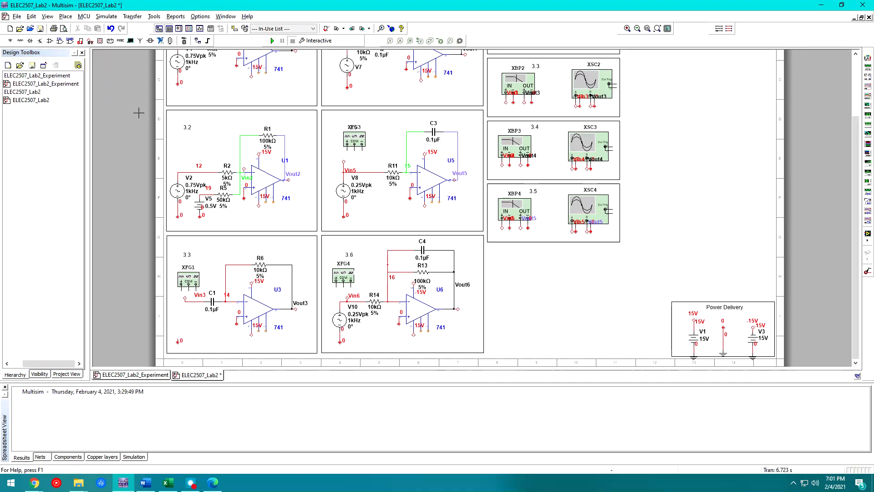
Step: Wire function generator XFG1 to the Vin3 input node and to ground in the section 3.3 circuit
click(181, 291)
click(186, 301)
click(178, 341)
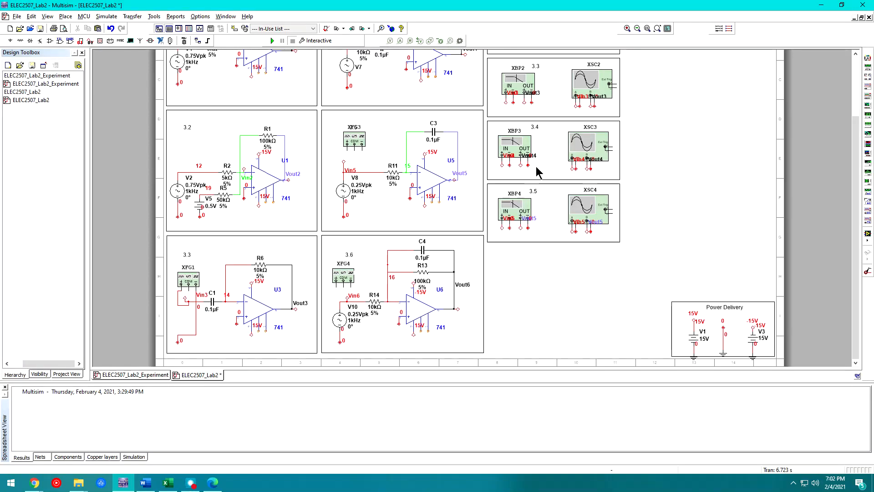
Step: Switch to the Word lab manual and check the signal generator settings required for the section 3.3 Differentiator
scroll(860, 145, up, 1)
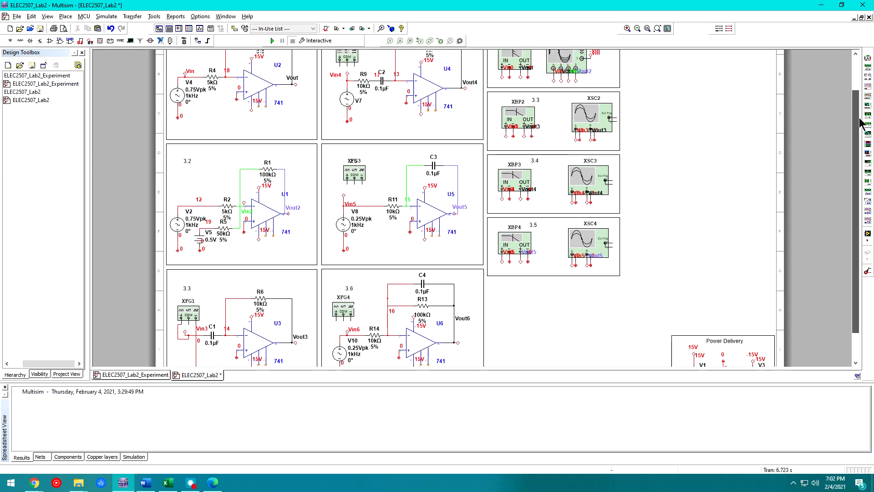
click(145, 483)
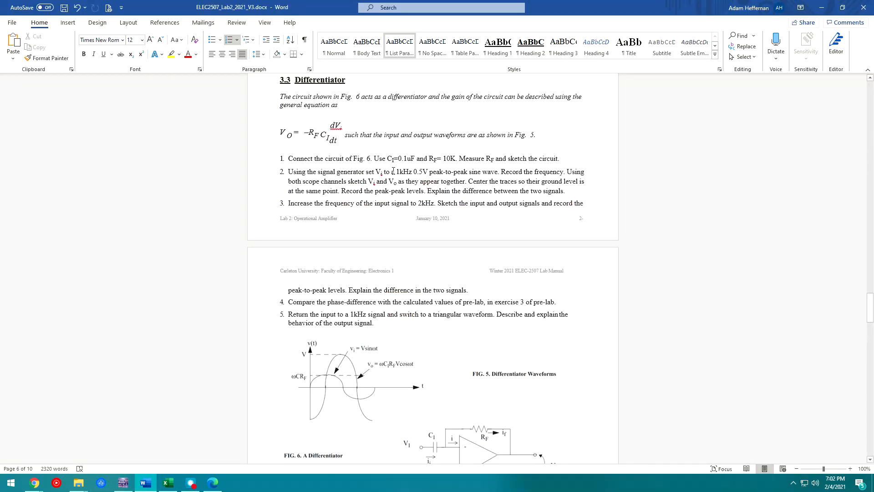
Step: Read the required input signal for the differentiator in the Word lab manual, then switch to Multisim
drag(409, 176, 427, 175)
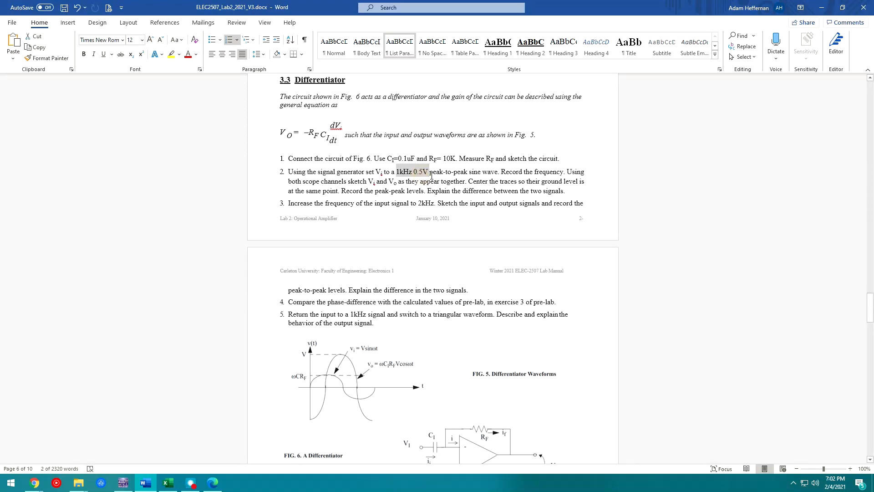
click(429, 175)
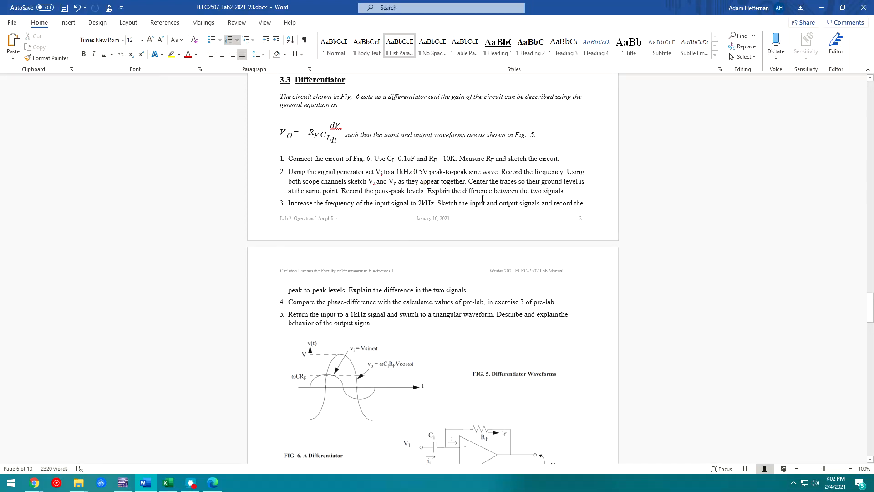
click(825, 7)
Step: Set function generator XFG1 in circuit 3.3 to a frequency of 1000 Hz and an amplitude of 0.25 Vp
double_click(189, 313)
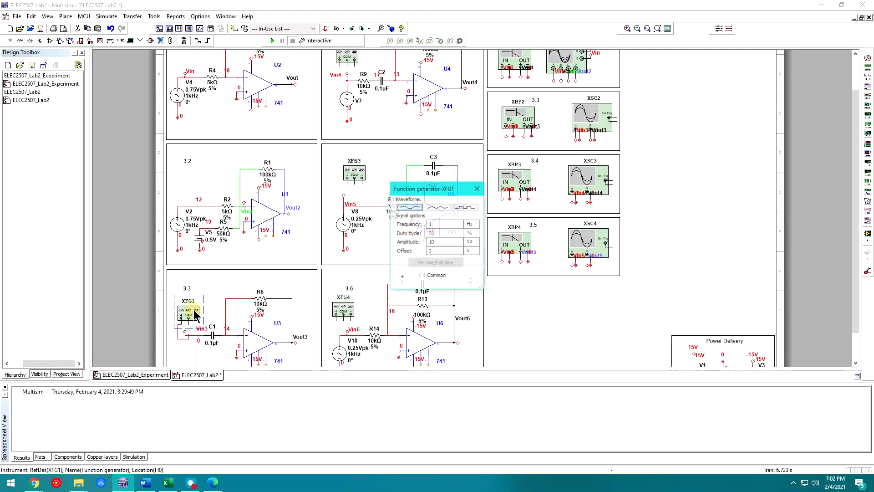
click(444, 226)
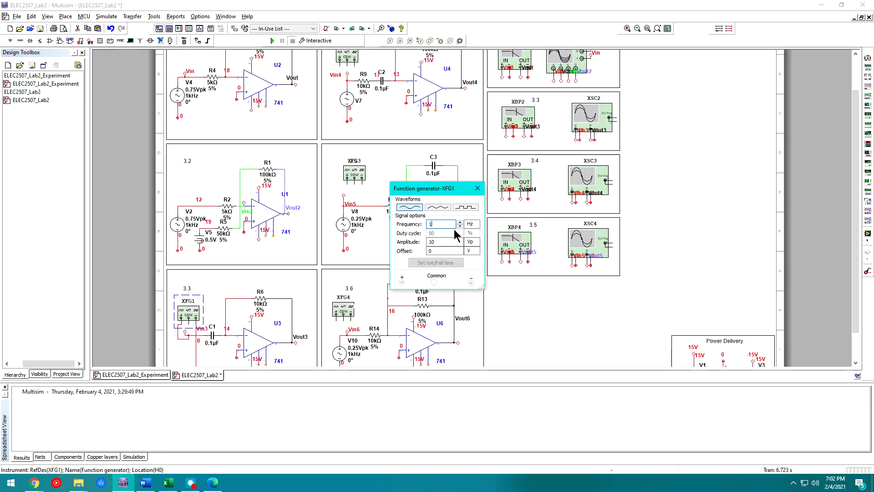
text(000)
click(451, 244)
click(470, 241)
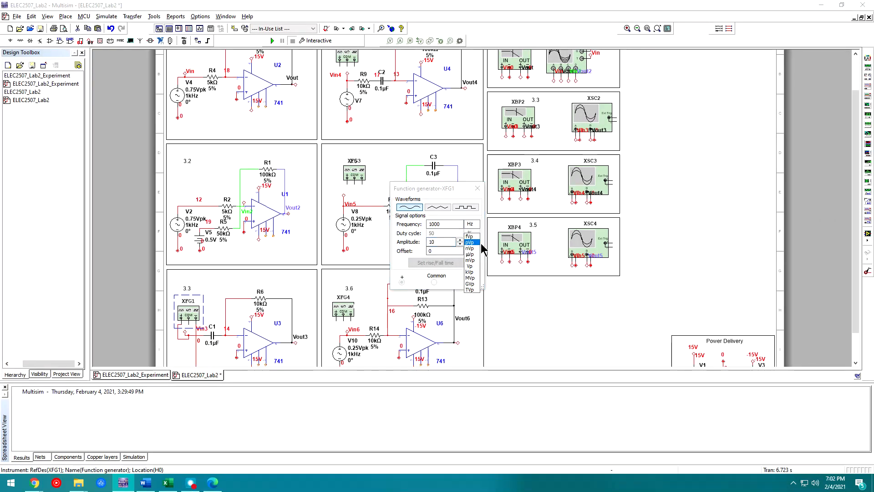
click(447, 245)
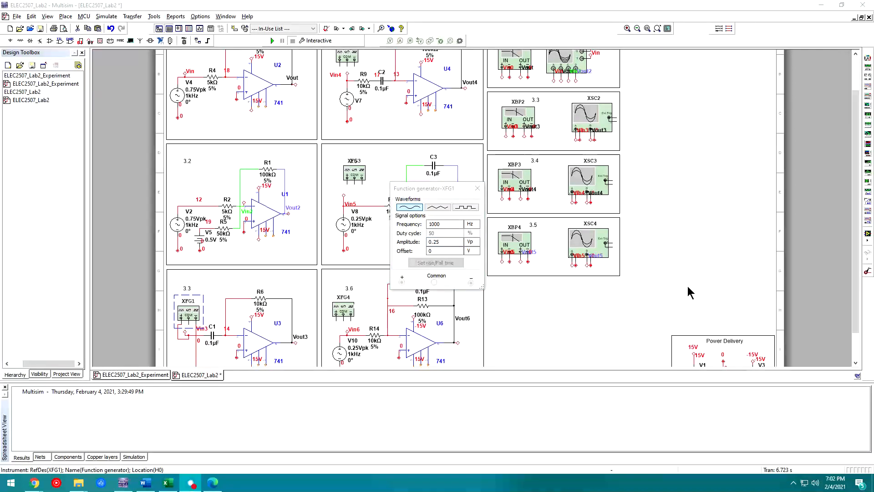
click(477, 188)
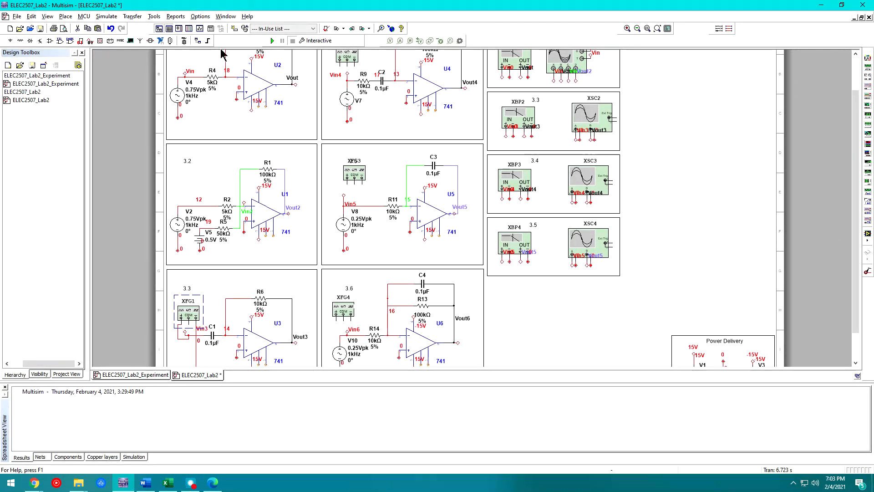
Step: Run the simulation and open oscilloscope XSC2 for circuit 3.3, moving its window aside
click(272, 42)
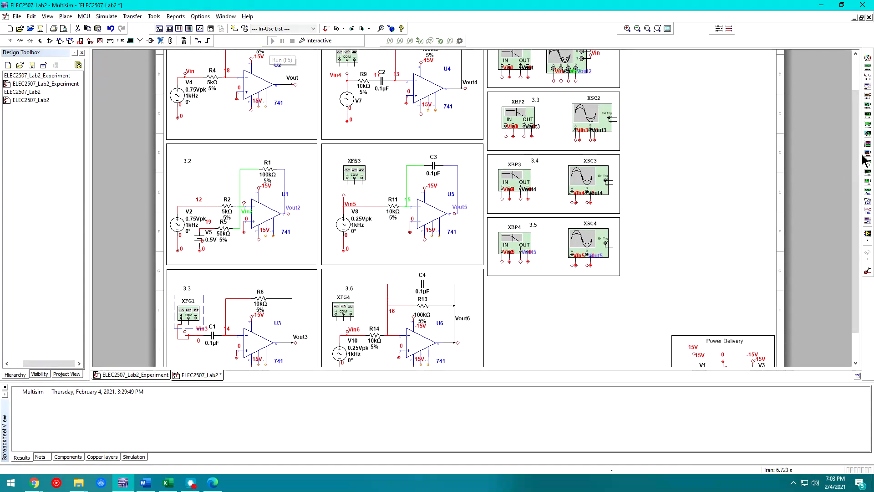
scroll(857, 155, up, 1)
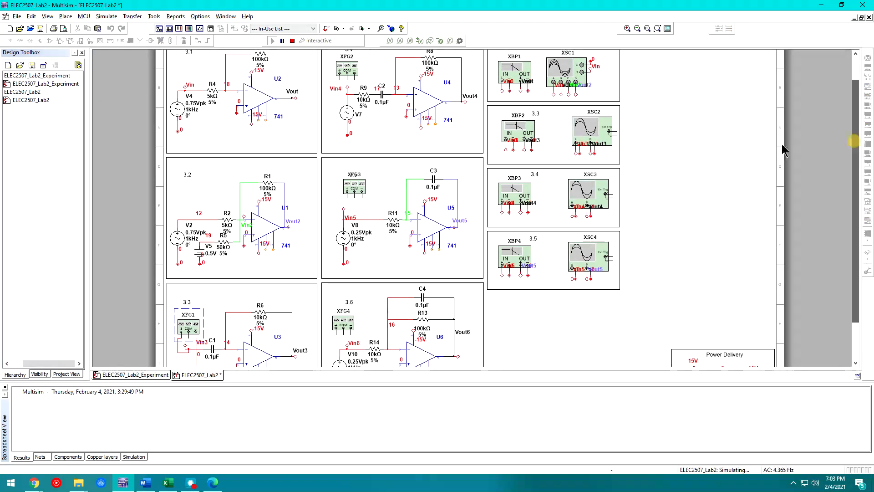
double_click(591, 122)
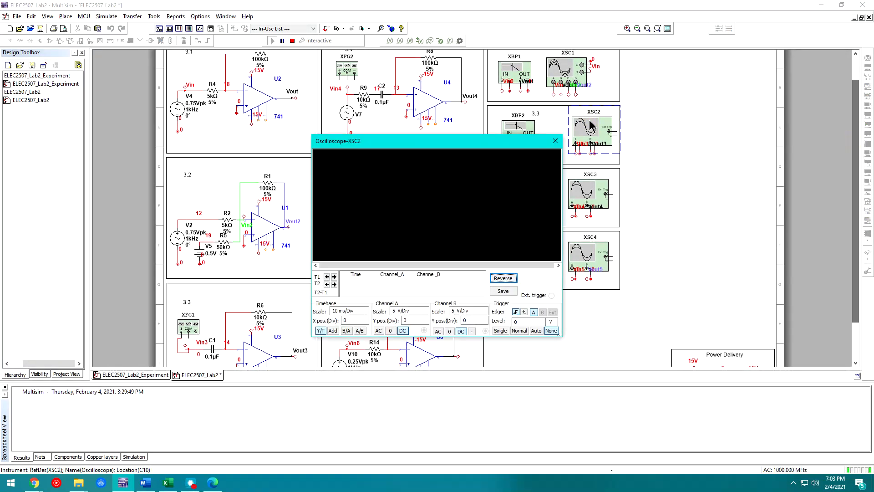
mouse_move(497, 141)
mouse_down()
mouse_move(525, 127)
mouse_move(498, 117)
mouse_move(503, 109)
mouse_move(449, 160)
mouse_up()
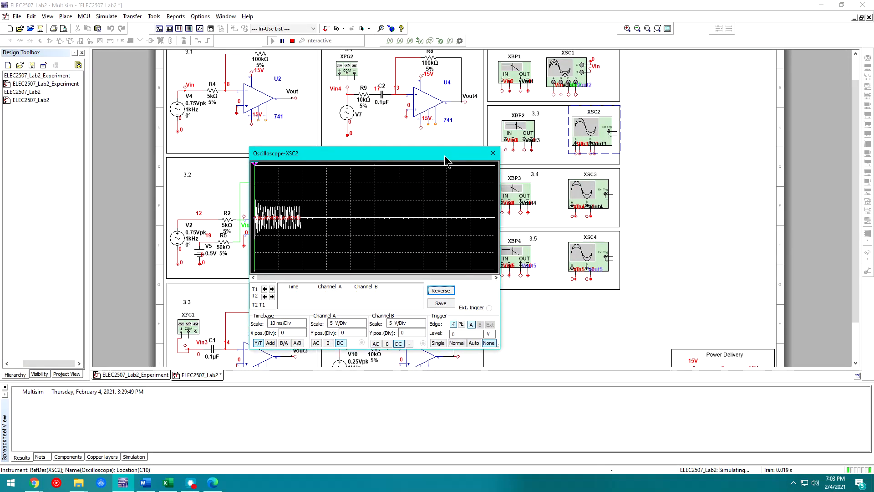
Step: Scale oscilloscope XSC2 to a 2 ms/Div timebase, 500 mV/Div on channel A and 2 V/Div on channel B
click(407, 323)
click(422, 325)
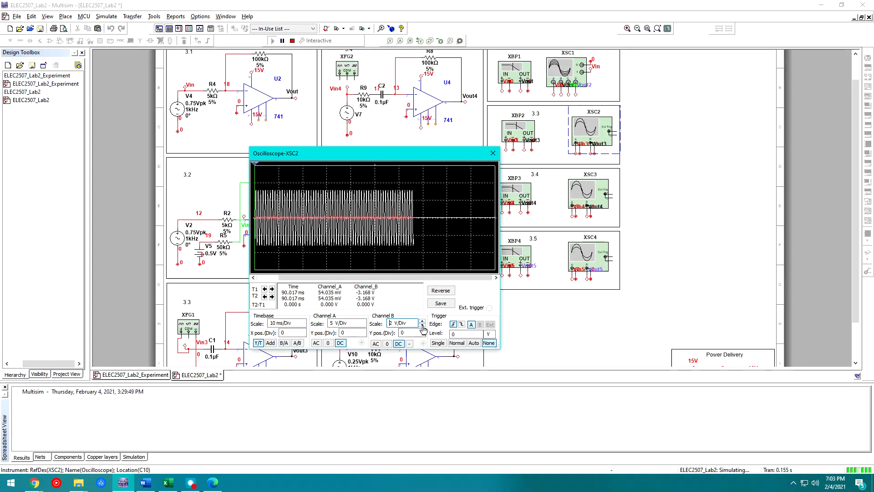
click(289, 324)
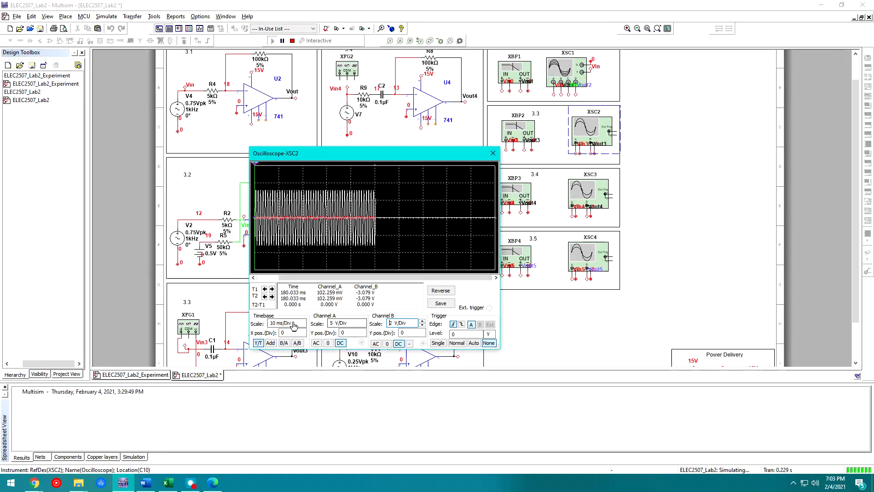
click(304, 321)
click(304, 326)
click(304, 326)
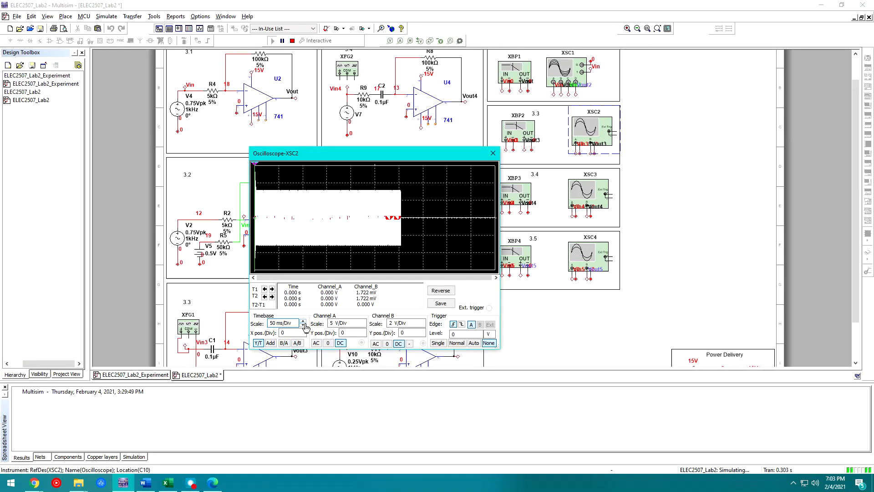
click(363, 325)
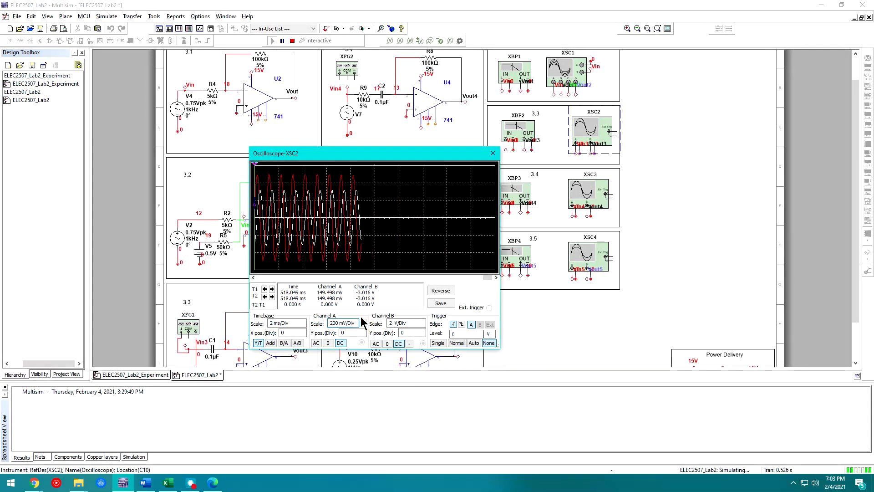
click(412, 324)
click(422, 321)
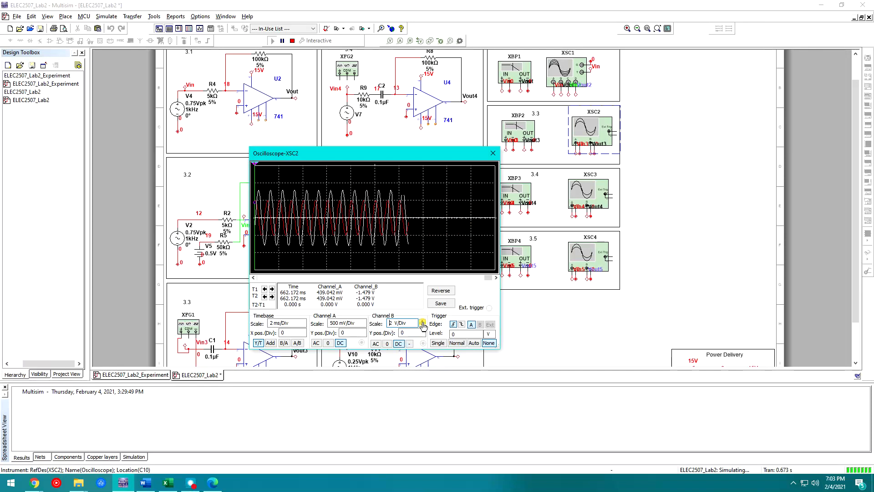
Step: Enlarge the XSC2 oscilloscope window, capture the traces with a Single trigger, and reposition the window
drag(501, 191, 700, 190)
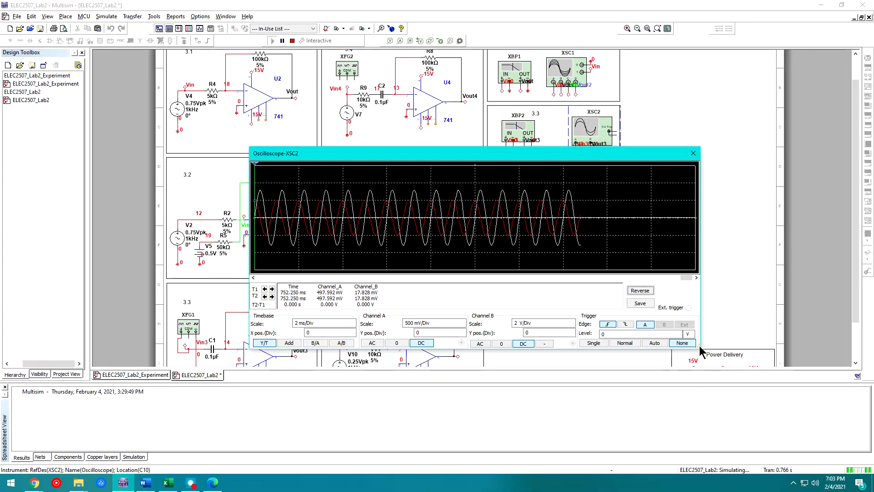
drag(702, 349, 751, 434)
click(626, 414)
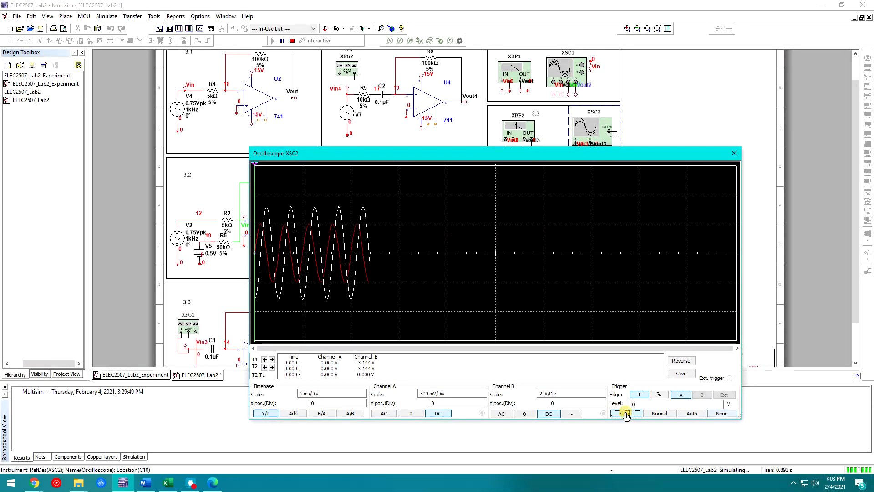
drag(494, 157, 561, 79)
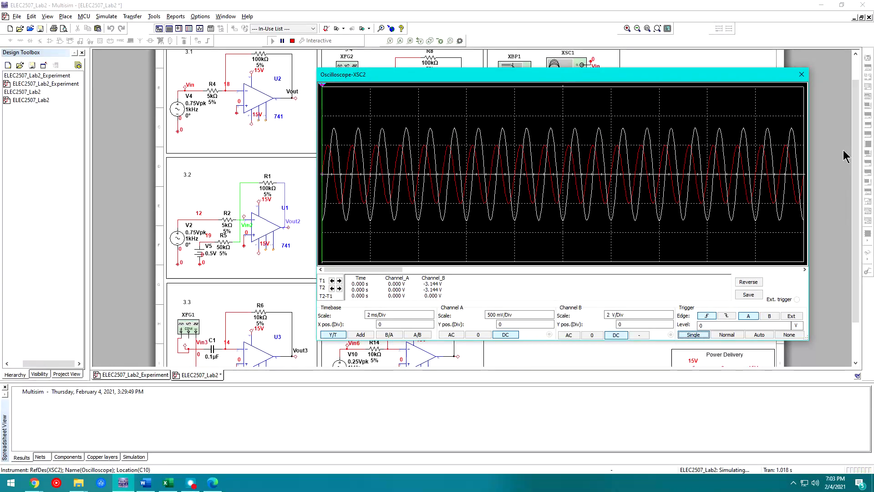
Step: Check the instruction on increasing the input frequency in the Word lab manual and return to Multisim
click(845, 155)
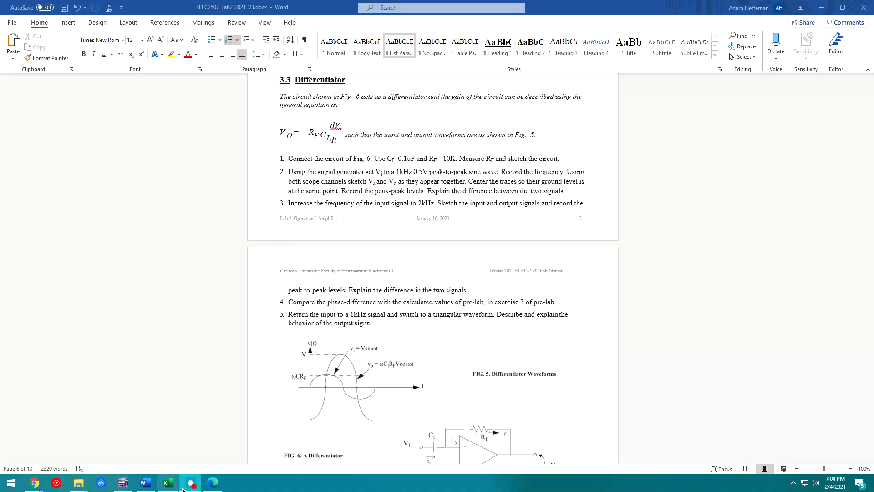
mouse_move(123, 483)
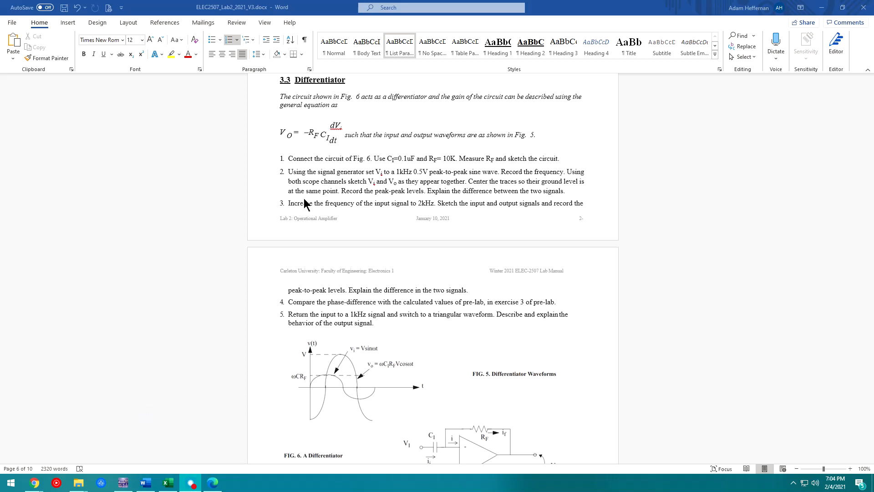
click(124, 483)
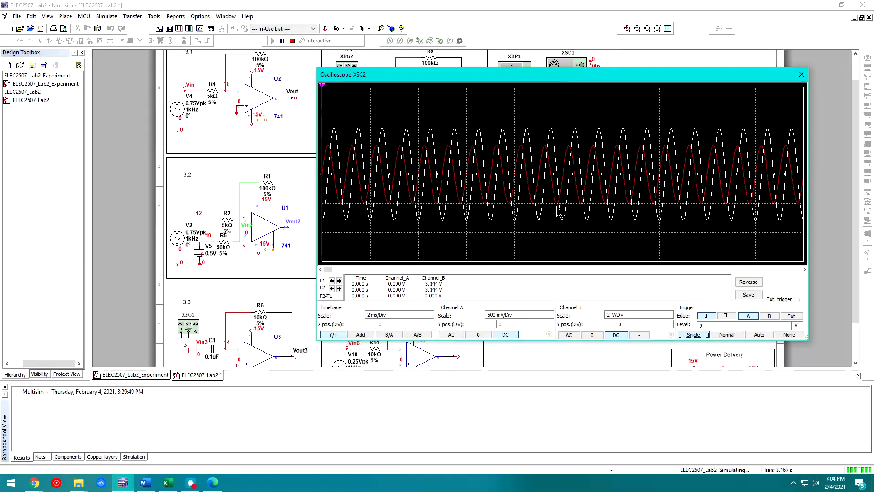
Step: Stop the simulation and set the frequency of function generator XFG1 to 2000 Hz
click(293, 40)
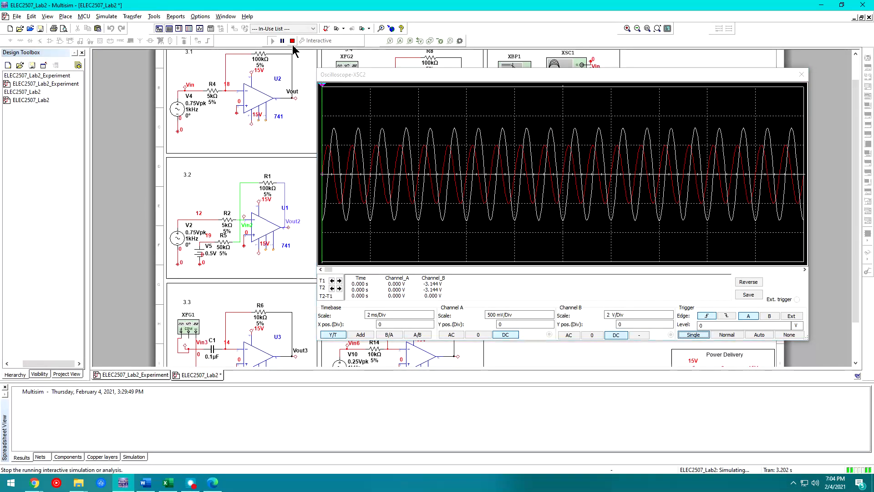
double_click(188, 326)
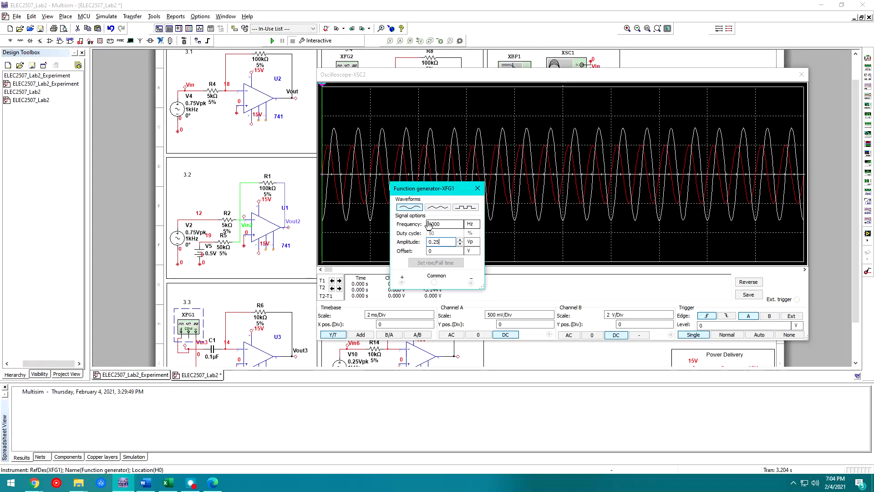
click(433, 226)
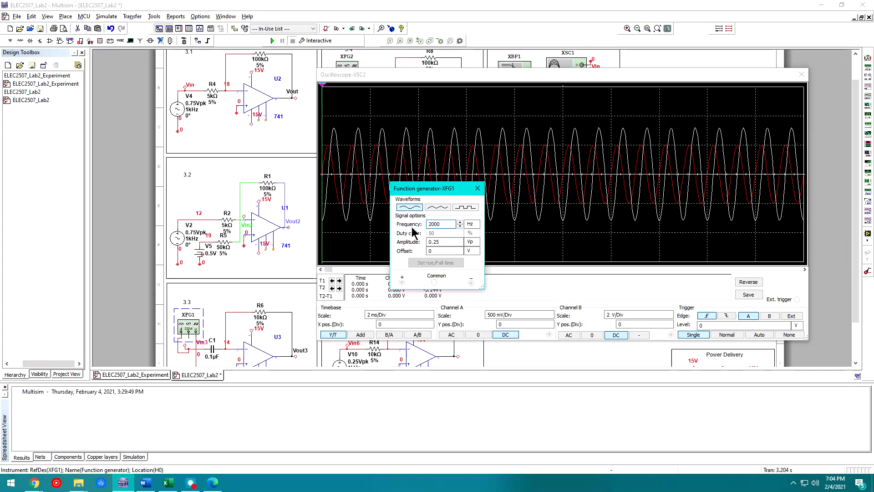
click(477, 189)
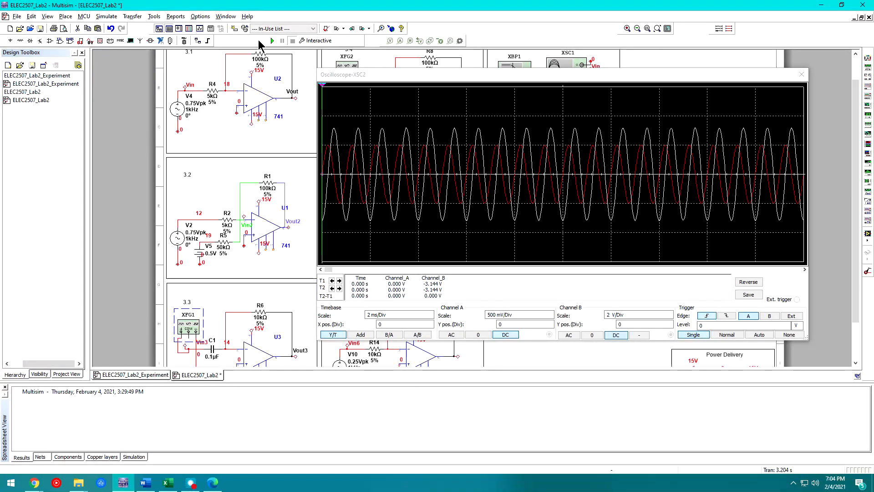
Step: Rerun the simulation, set channel B of XSC2 to 5 V/Div, and capture the traces with a Single trigger
click(273, 42)
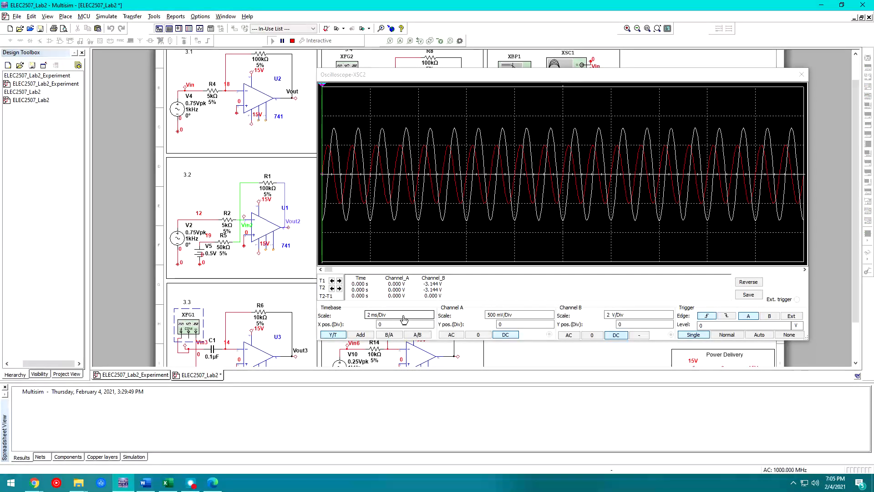
click(417, 314)
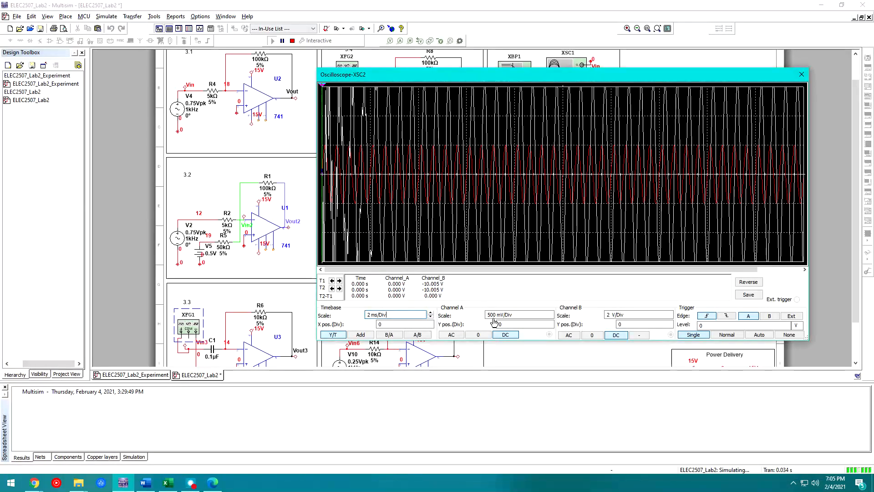
click(514, 315)
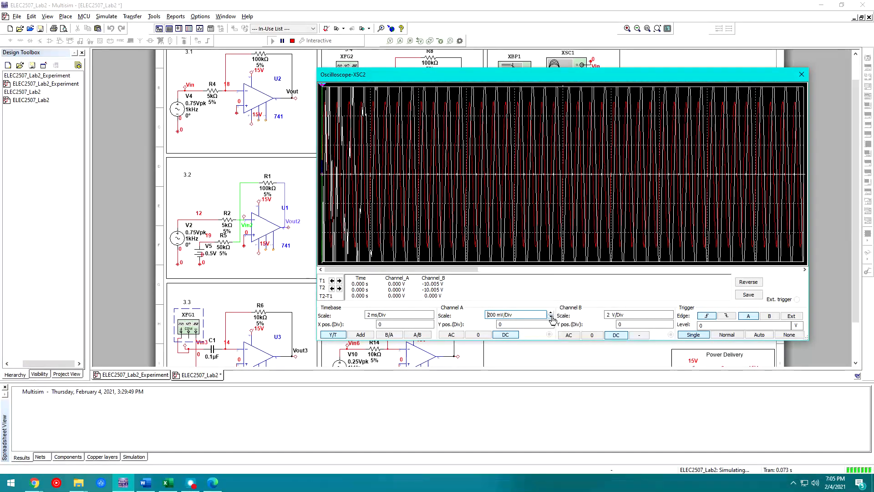
click(620, 315)
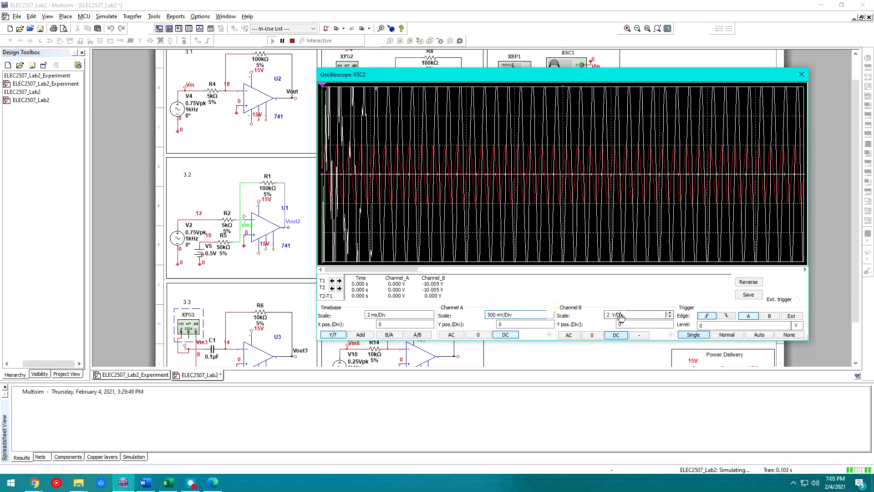
click(670, 313)
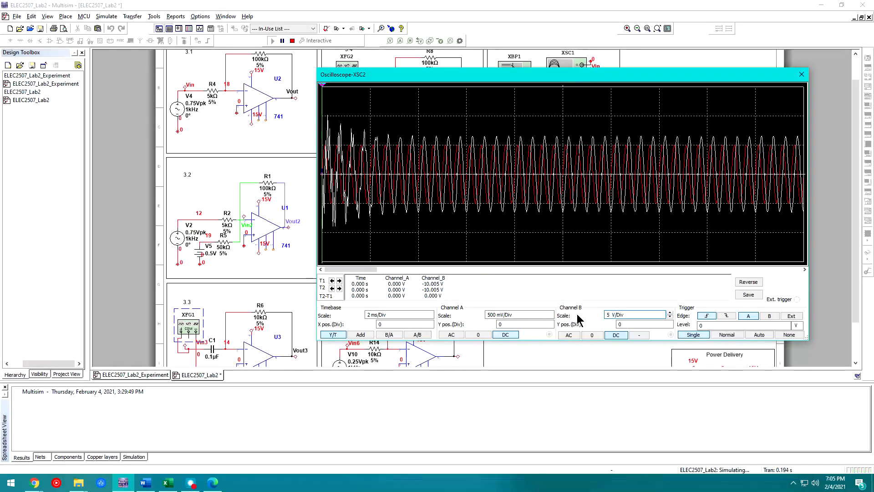
click(705, 337)
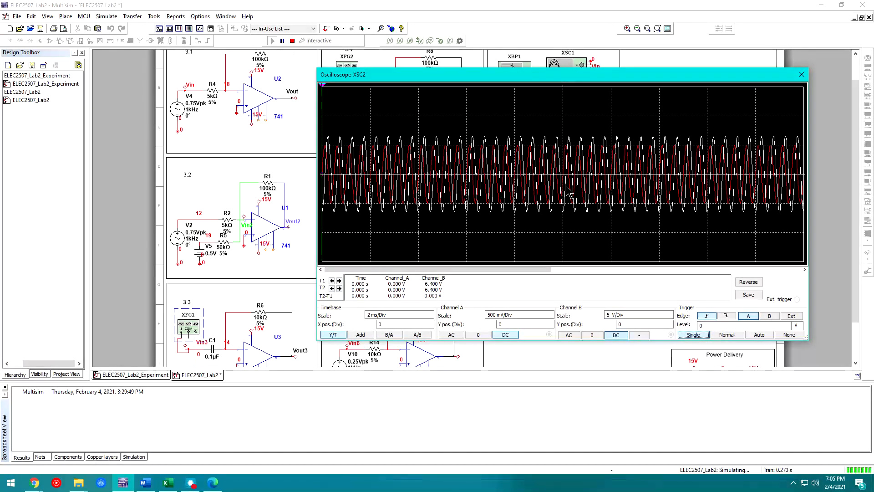
Step: Check the remaining differentiator instructions in the Word lab manual, return to Multisim, and reposition the XSC2 oscilloscope window
key(alt+Tab)
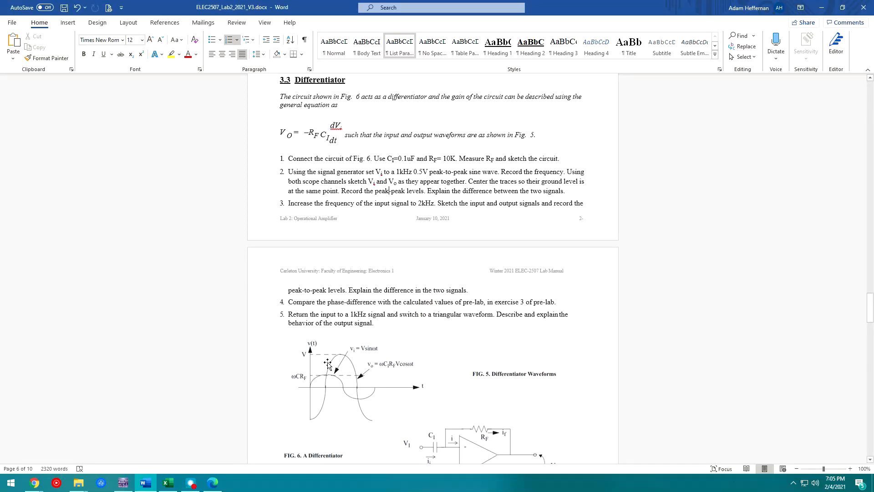
click(123, 483)
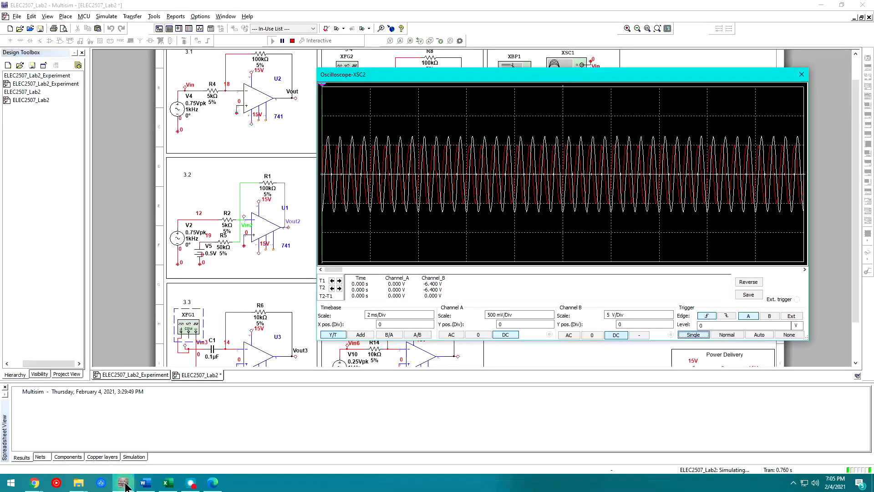
drag(512, 68, 475, 94)
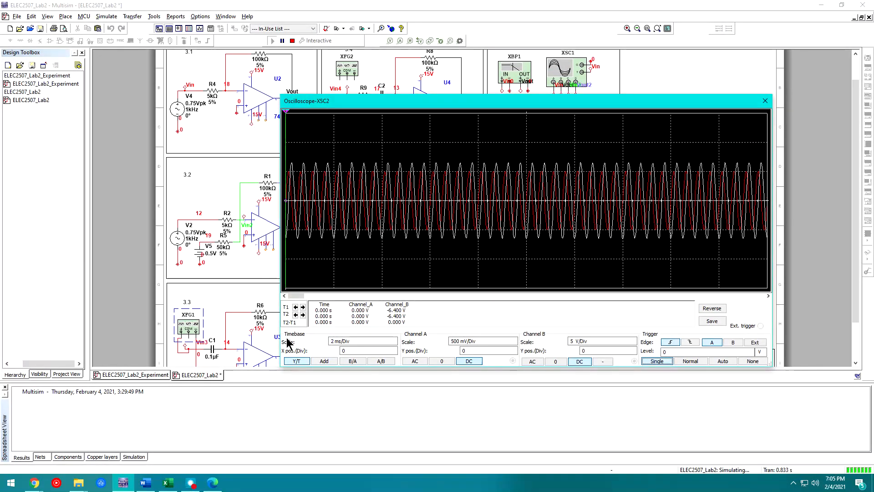
Step: Compare the input and output peaks with the XSC2 cursors, enlarge the oscilloscope window, and glance at the Word lab manual
drag(287, 117, 326, 116)
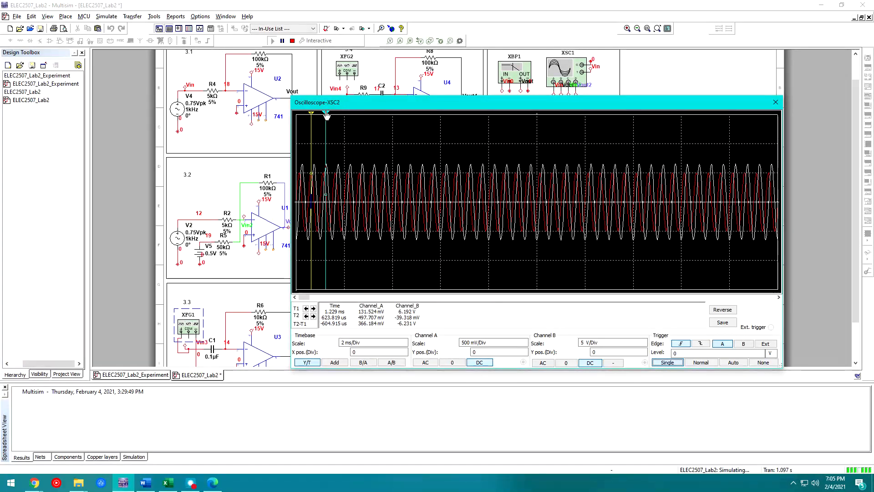
drag(327, 115, 315, 116)
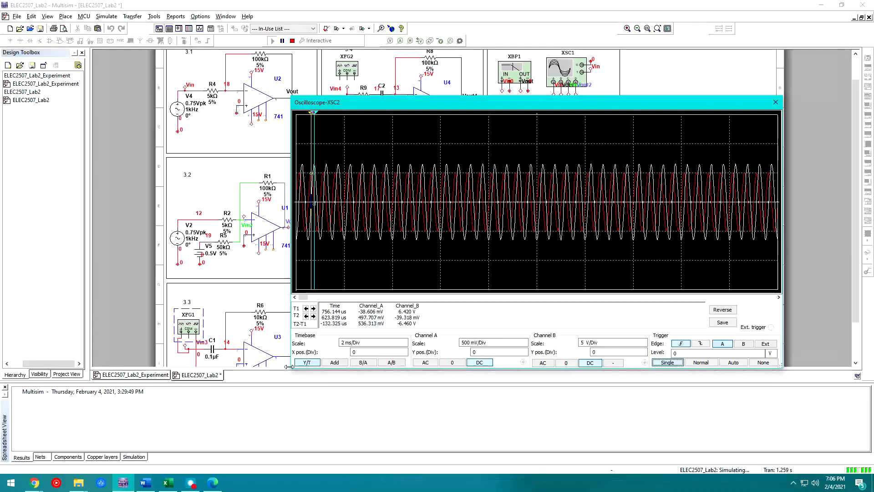
drag(288, 371, 149, 436)
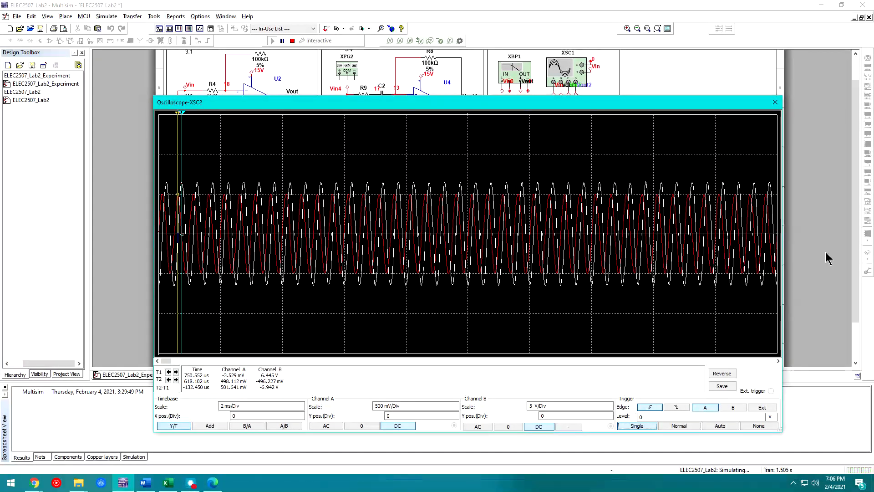
key(alt+Tab)
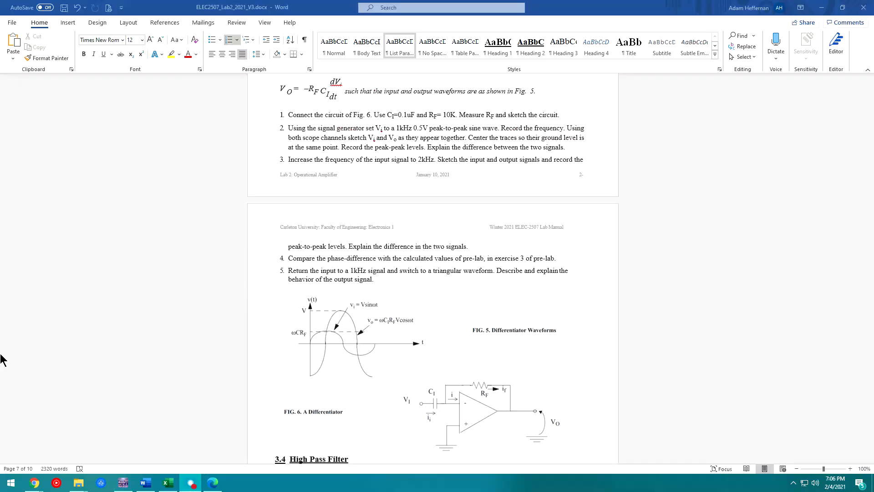
click(126, 484)
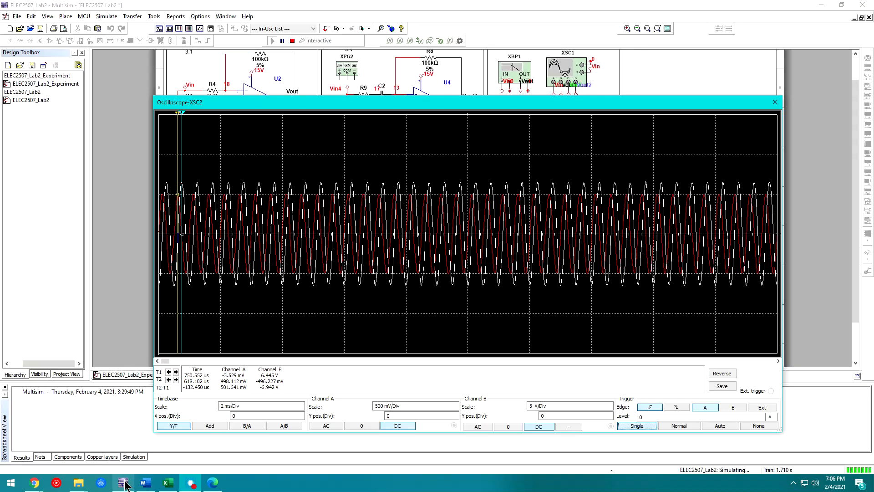
Step: Stop the simulation and close the XSC2 oscilloscope window
click(292, 41)
drag(352, 108, 482, 60)
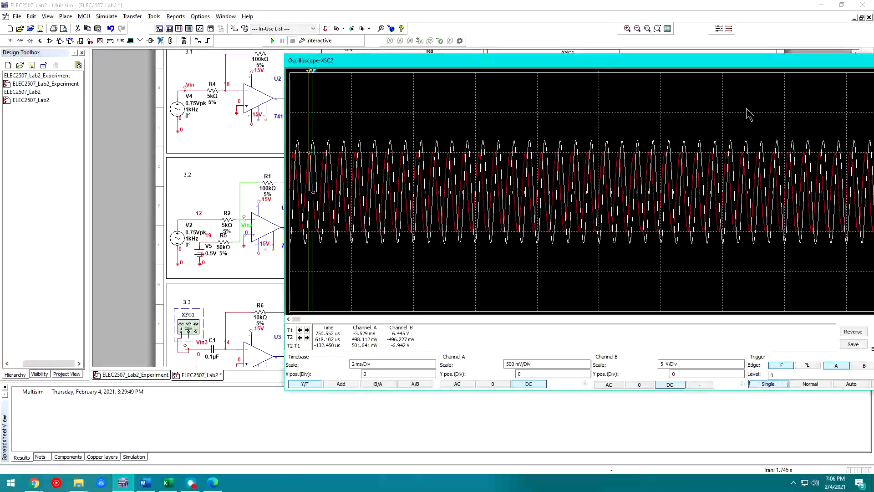
drag(800, 60, 725, 62)
click(831, 63)
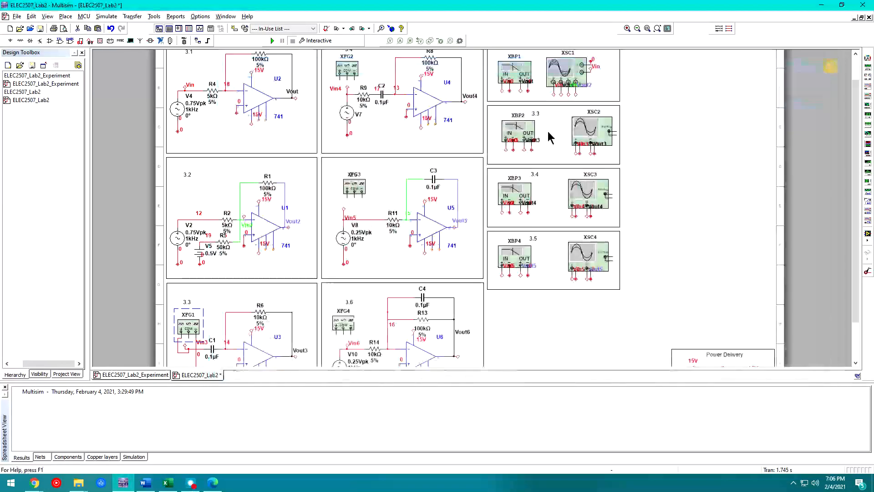
Step: Rerun the simulation and show the phase response of the section 3.3 circuit on Bode plotter XBP2
click(272, 41)
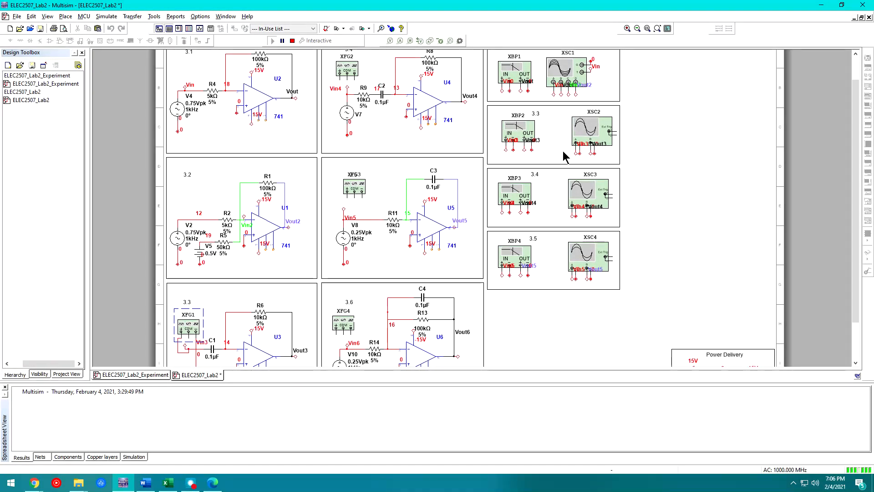
double_click(518, 128)
click(524, 210)
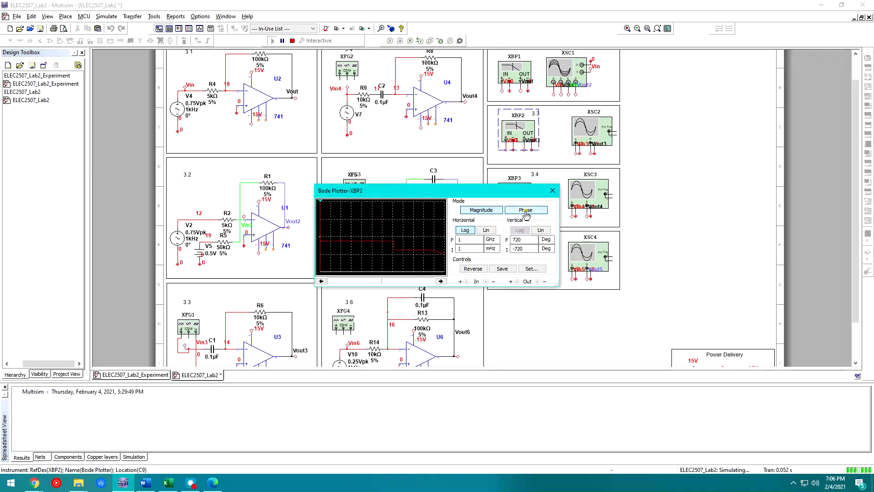
Step: Measure the differentiator's phase shift around 1 kHz with the XBP2 cursor, and close the Bode plotter
drag(320, 246, 383, 250)
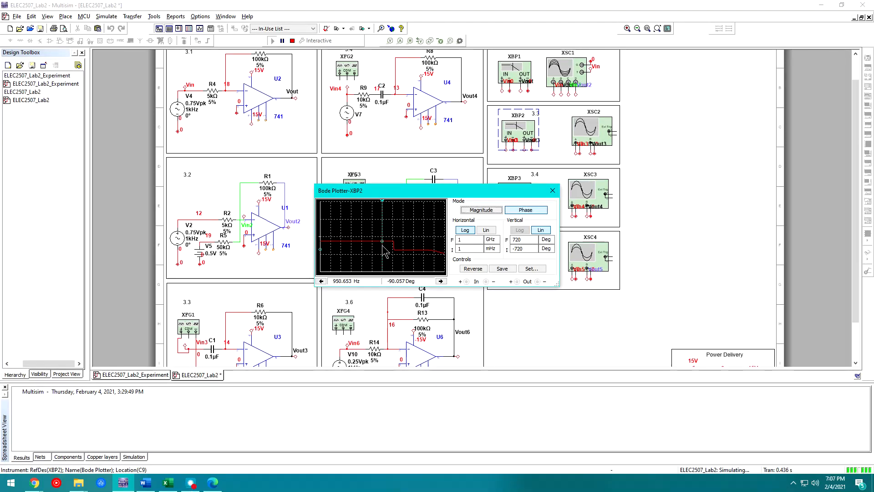
key(Right)
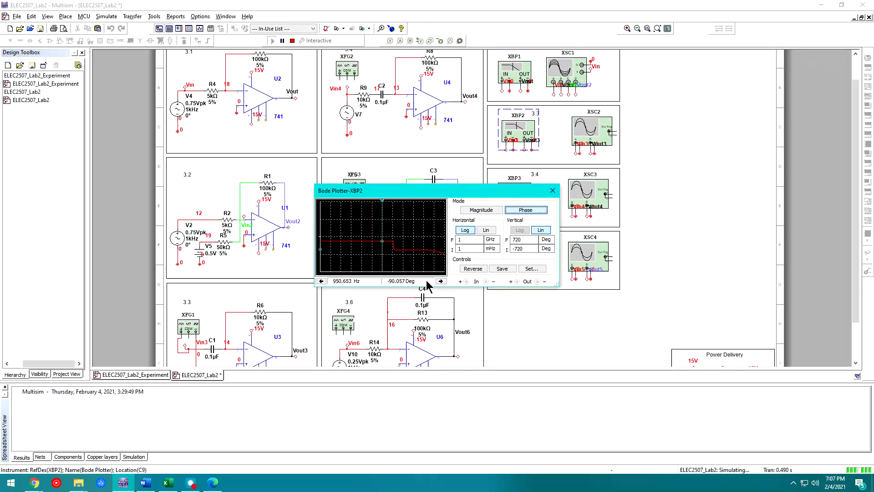
click(440, 282)
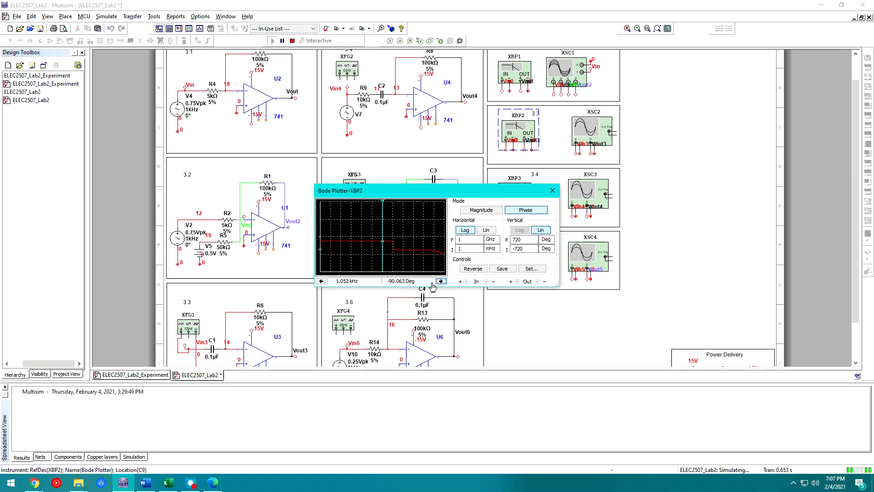
click(440, 282)
click(441, 282)
click(553, 191)
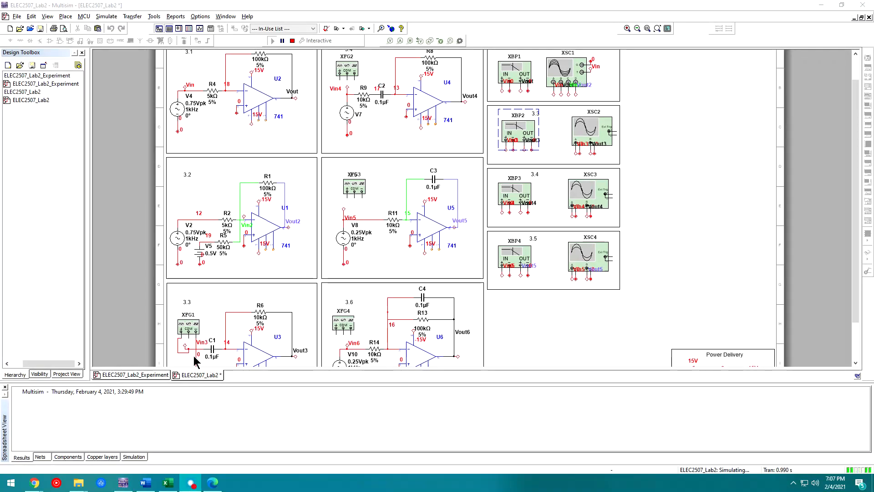
Step: Check step 5 of the differentiator instructions in the Word lab manual and return to Multisim
scroll(211, 351, down, 1)
click(204, 327)
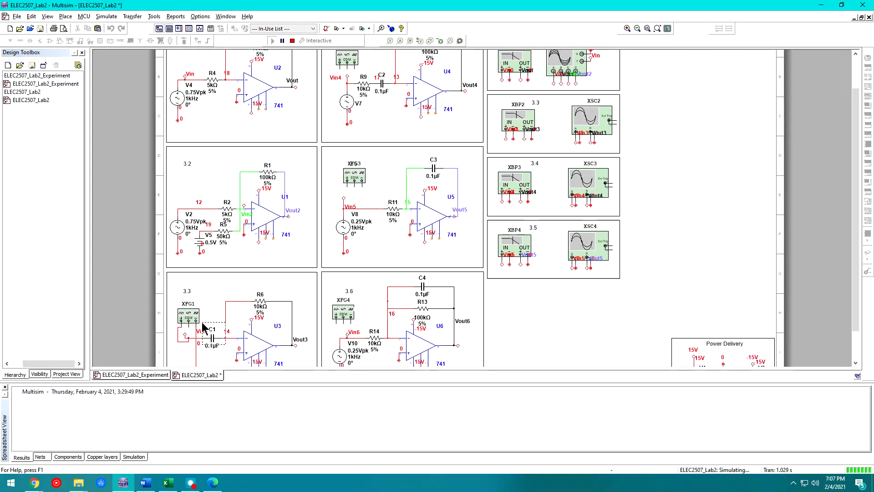
click(203, 296)
key(alt+Tab)
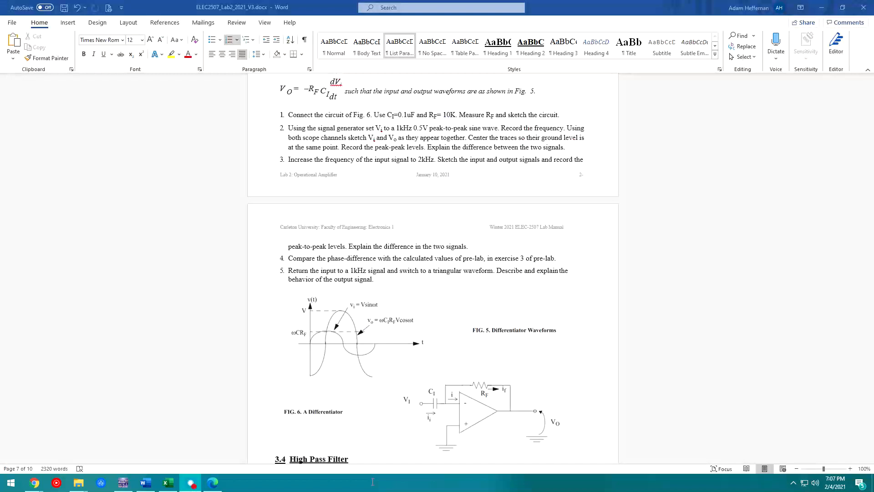
drag(341, 270, 377, 279)
click(367, 276)
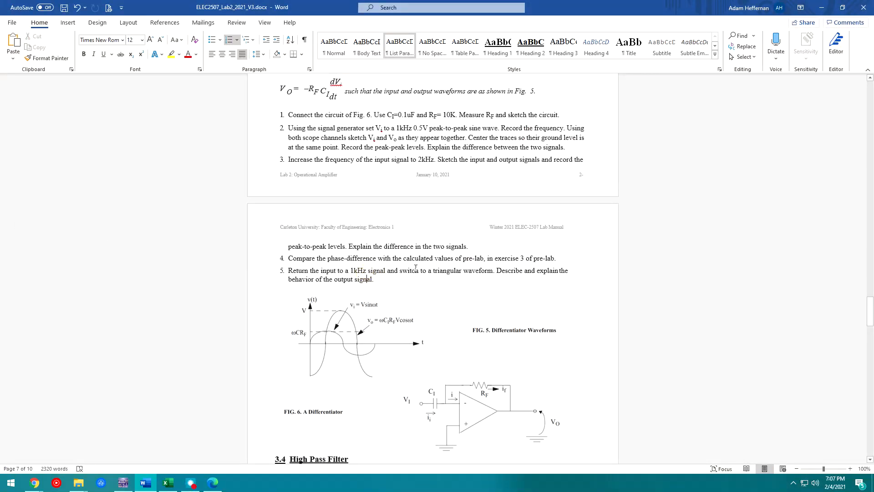
triple_click(364, 268)
click(461, 279)
click(123, 483)
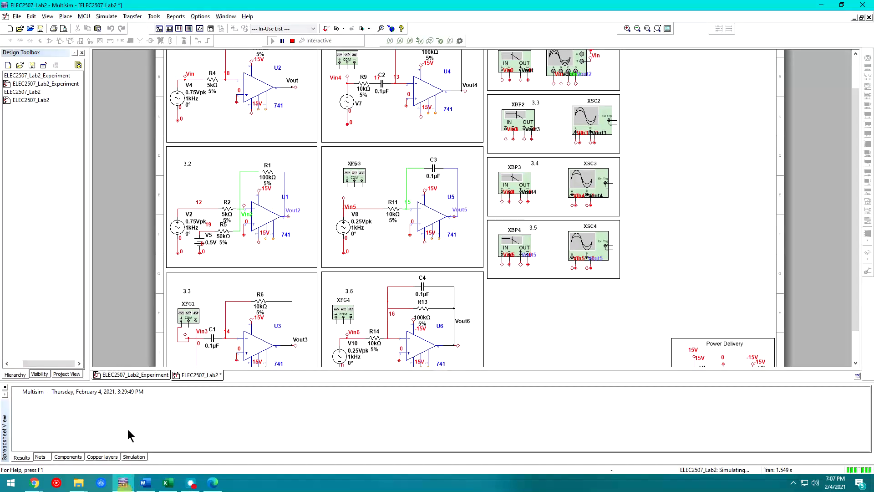
Step: Set function generator XFG1 to a triangular waveform with a frequency of 1000 Hz
double_click(191, 318)
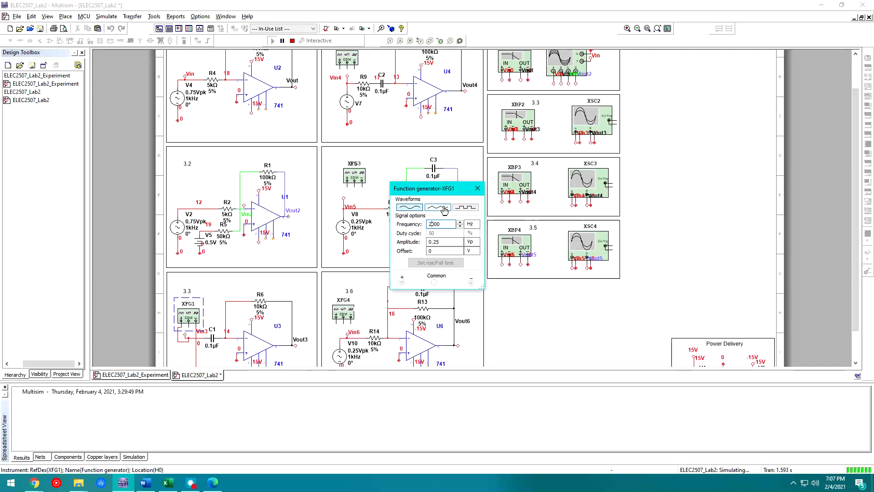
click(444, 209)
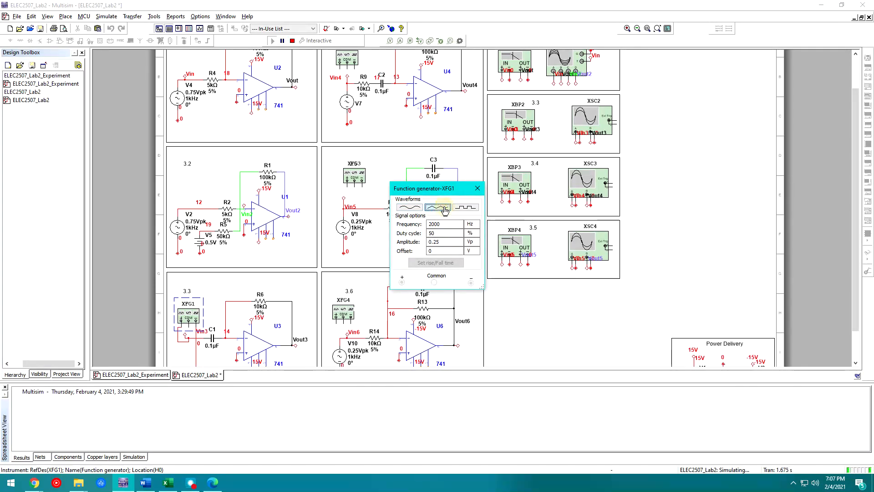
click(430, 225)
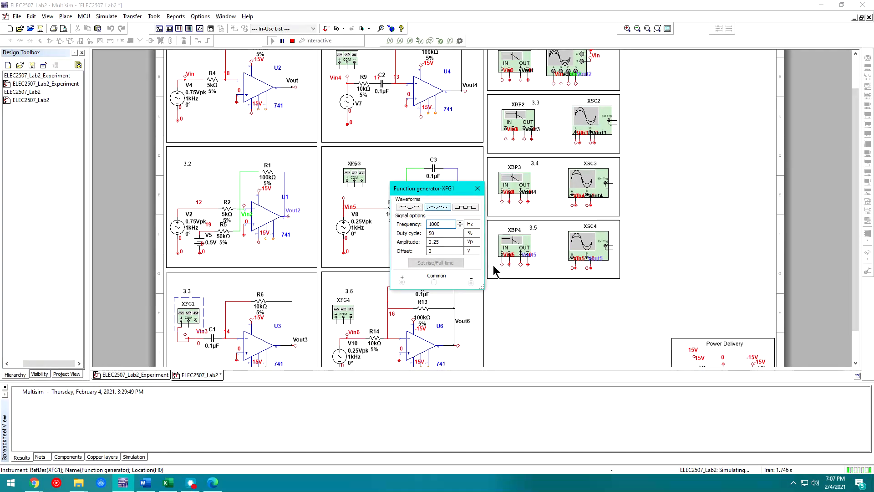
click(519, 297)
click(477, 188)
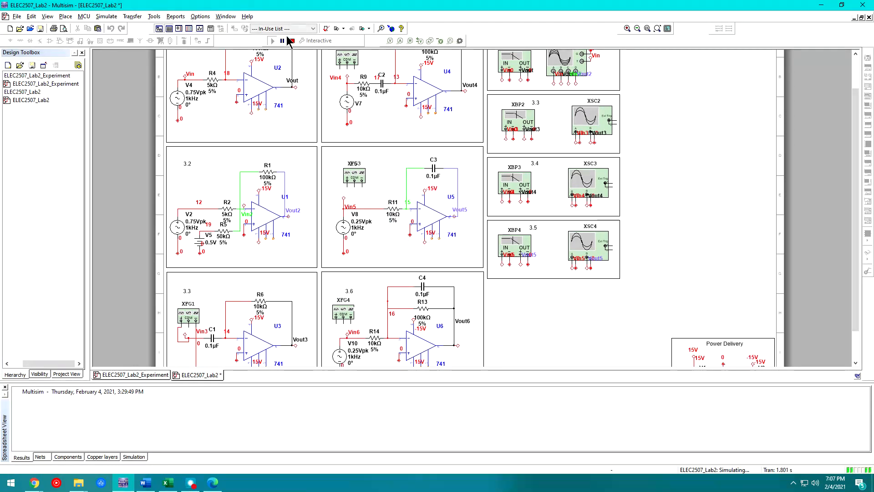
Step: Restart the simulation and capture the triangular-input traces on oscilloscope XSC2 with a Single trigger
click(292, 40)
click(273, 42)
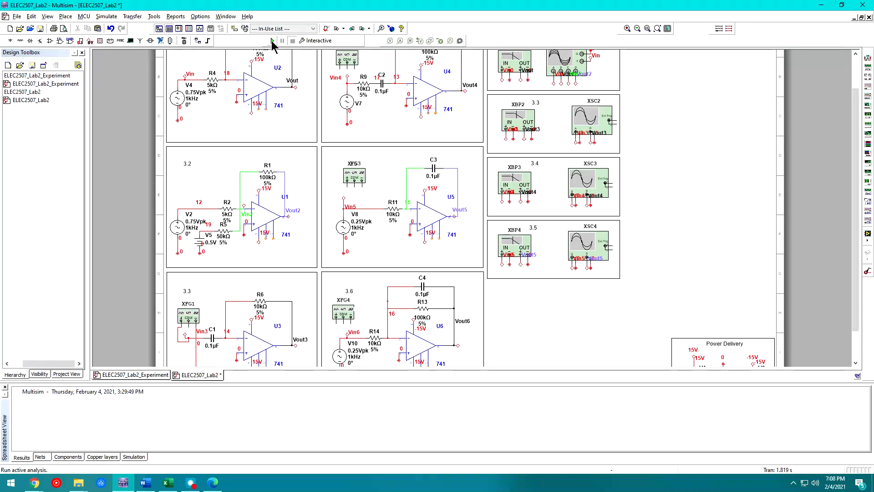
double_click(587, 120)
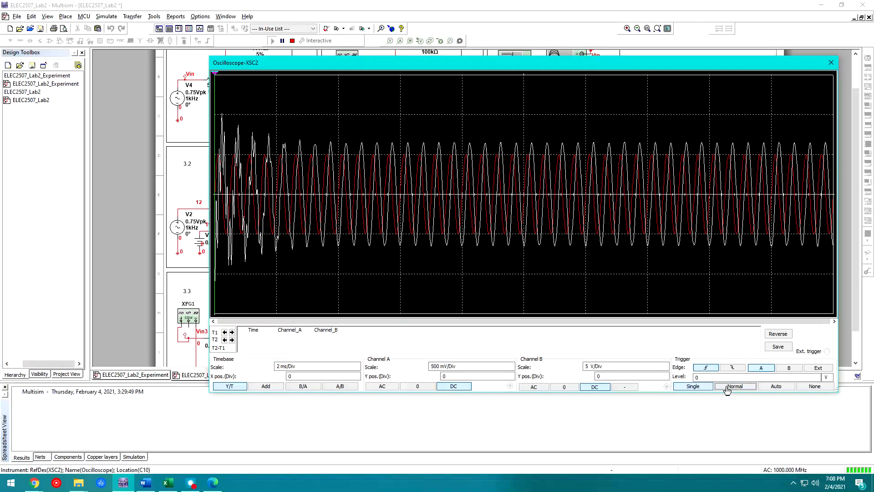
click(725, 387)
click(696, 388)
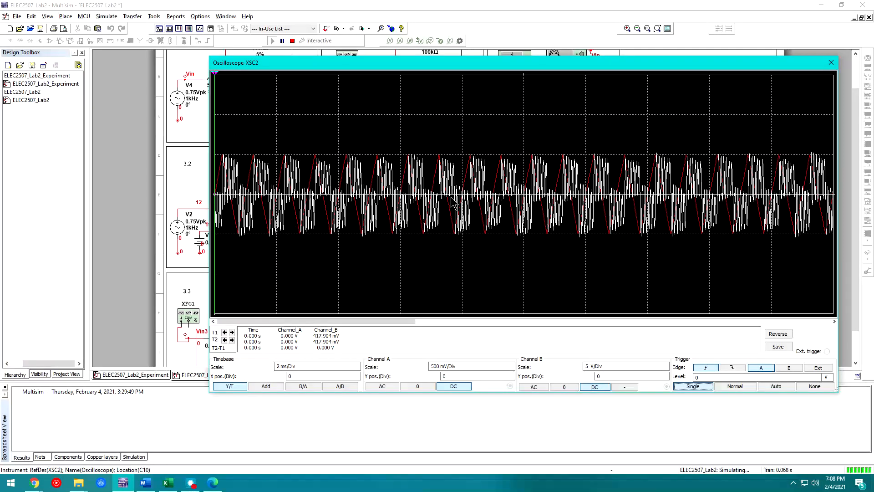
Step: Set channel A of XSC2 to 200 mV/Div and the timebase to 1 ms/Div
click(482, 367)
click(512, 367)
double_click(511, 369)
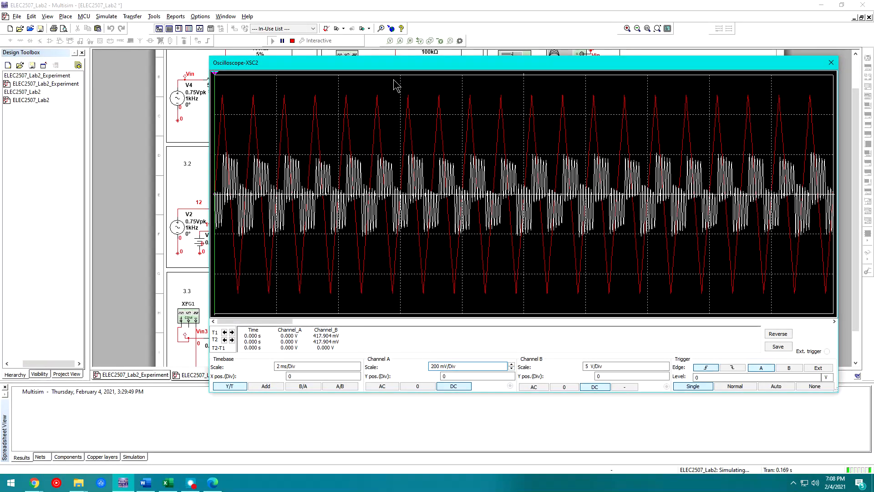
click(324, 367)
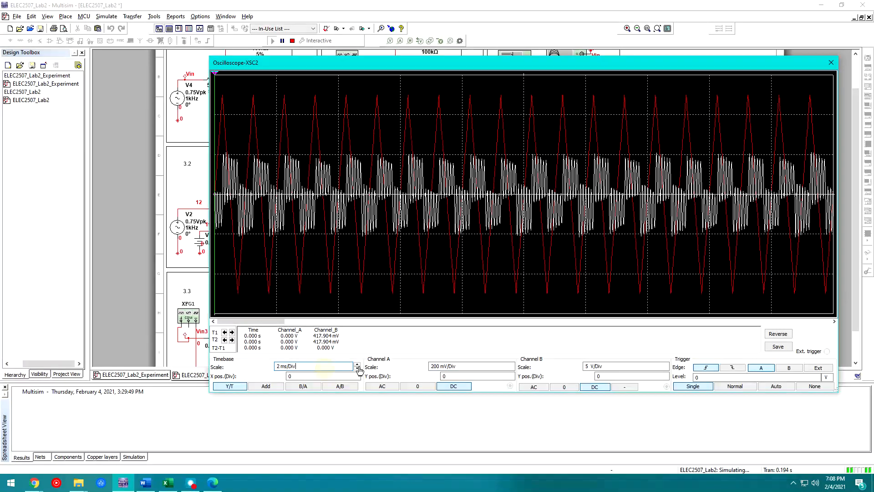
click(359, 369)
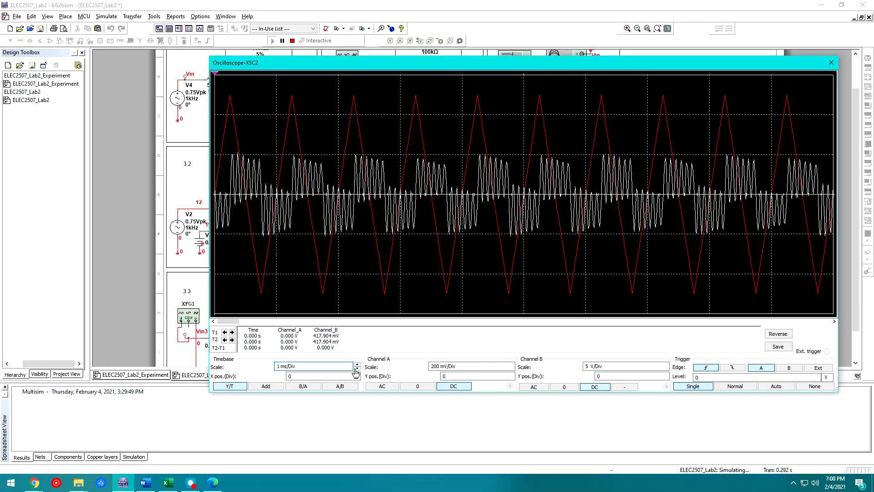
Step: Try different channel B vertical scales on XSC2, ending at 10 V/Div
click(624, 366)
click(666, 367)
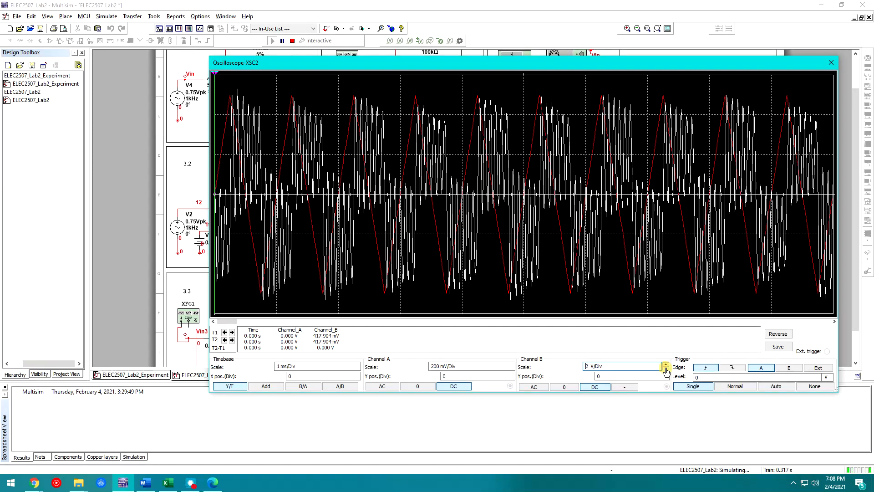
click(666, 365)
click(666, 365)
click(665, 365)
click(666, 364)
click(666, 365)
click(666, 370)
click(666, 369)
click(666, 370)
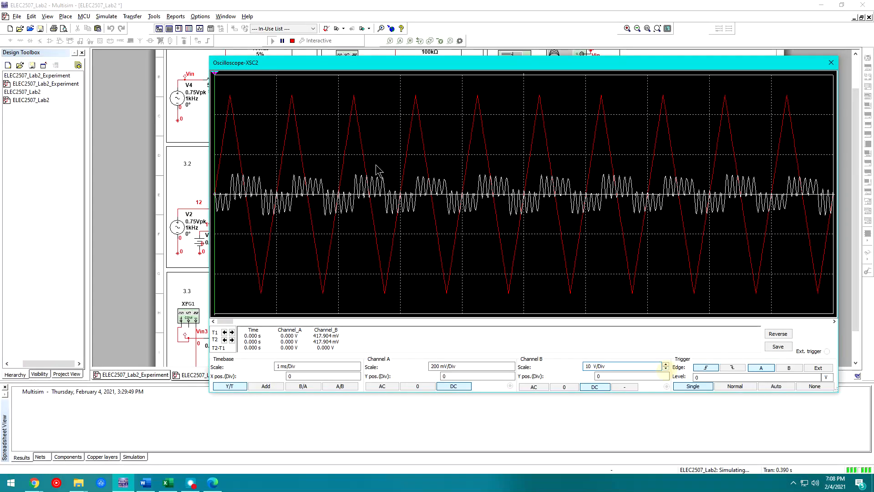
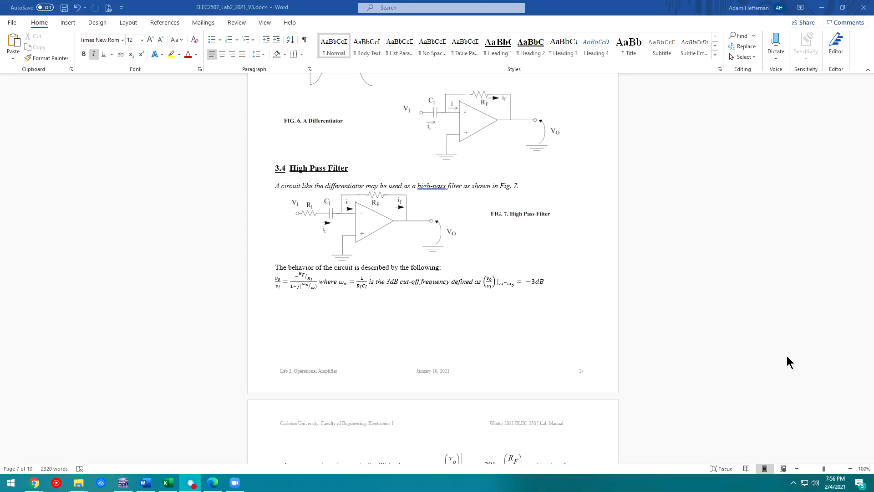
Step: Return to Multisim from the Word lab manual, stop the simulation, and close the XSC2 oscilloscope
click(124, 485)
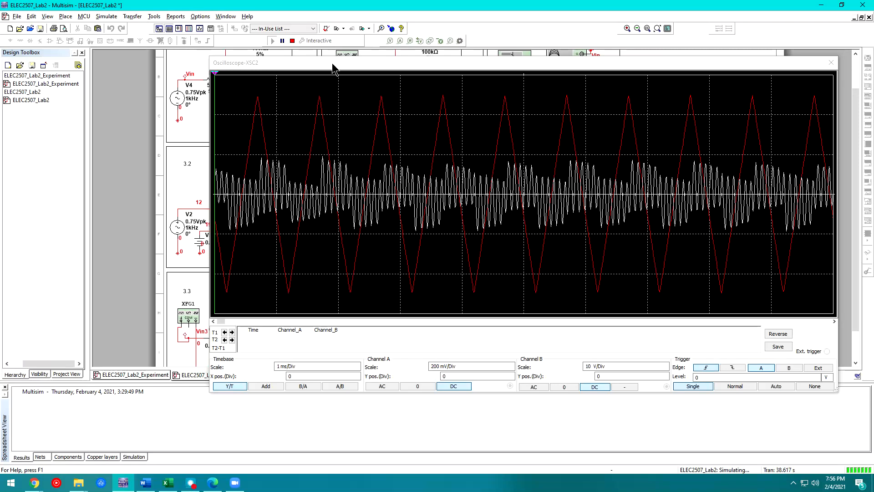
click(292, 41)
click(831, 62)
right_click(383, 136)
click(625, 129)
scroll(856, 105, up, 3)
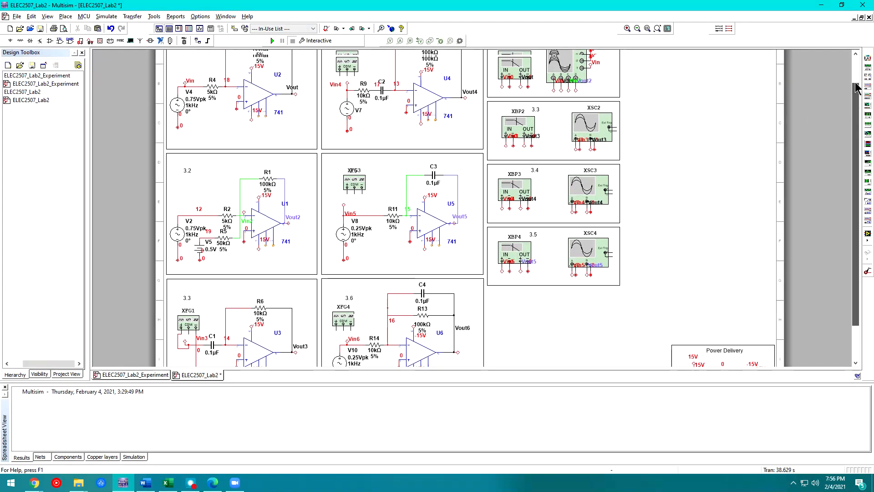
Step: Delete voltage source V7 from the section 3.4 circuit and move function generator XFG2 closer to the Vin4 node
click(347, 130)
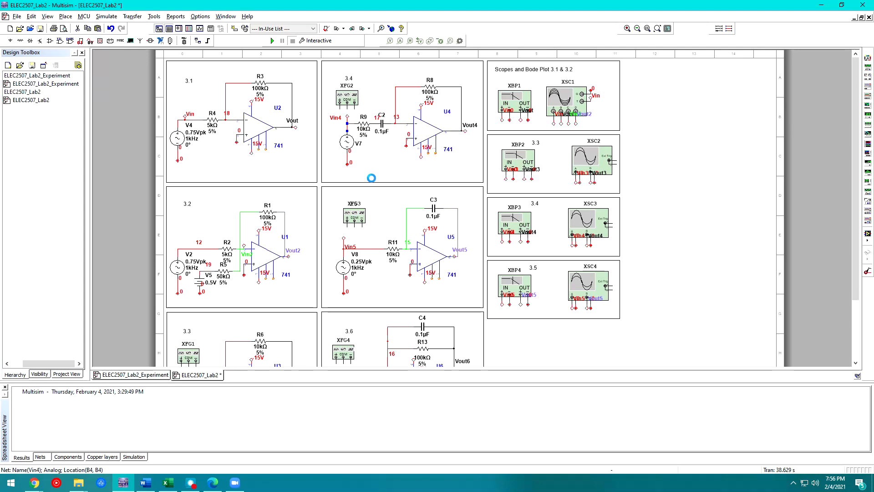
click(348, 142)
key(Delete)
mouse_move(349, 89)
mouse_down()
mouse_move(324, 132)
mouse_move(335, 133)
mouse_move(330, 143)
mouse_move(341, 98)
mouse_up()
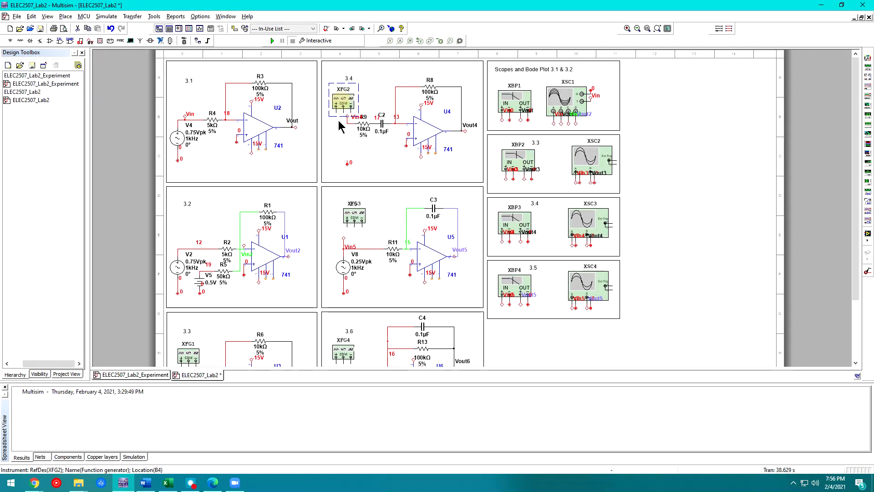
right_click(335, 122)
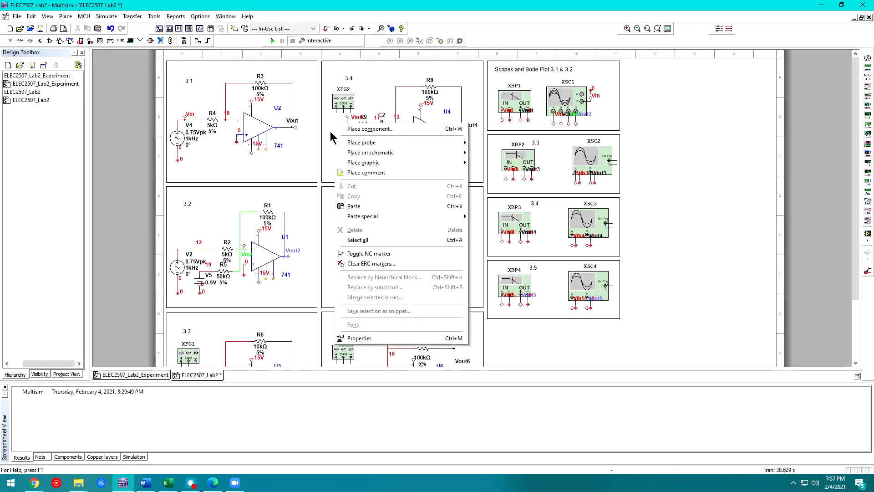
Step: Wire function generator XFG2 in the section 3.4 circuit to the Vin4 node and to the ground node
click(334, 137)
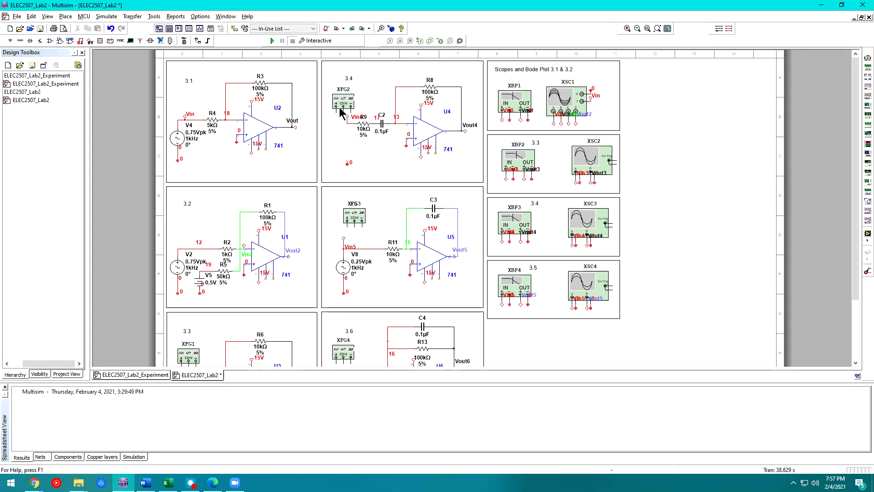
click(351, 123)
click(352, 111)
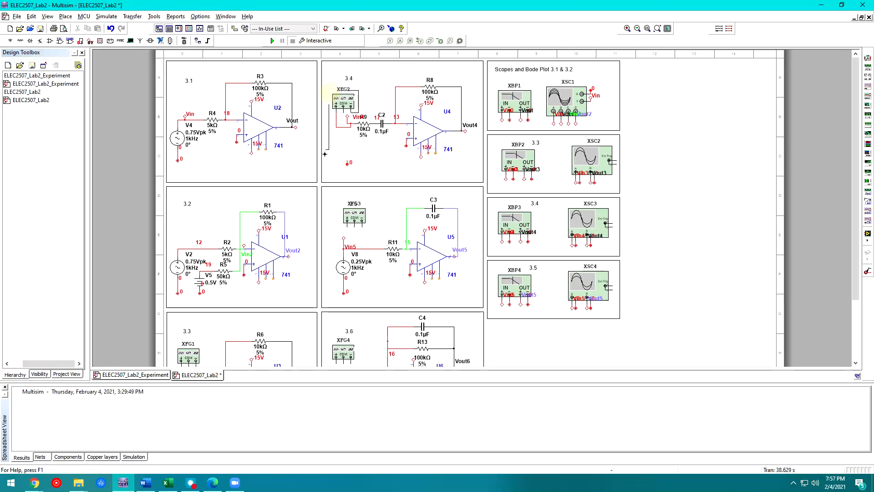
click(349, 160)
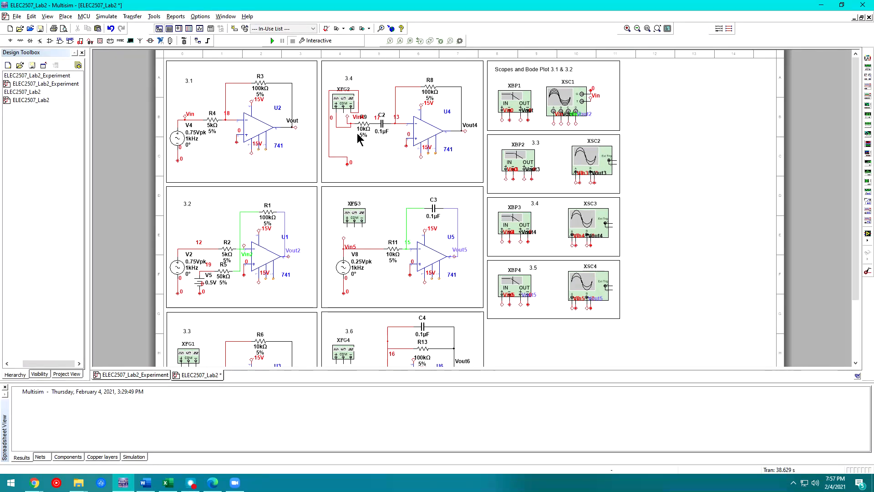
Step: Set feedback resistor R8 in the section 3.4 circuit to 318.31 kΩ
double_click(428, 94)
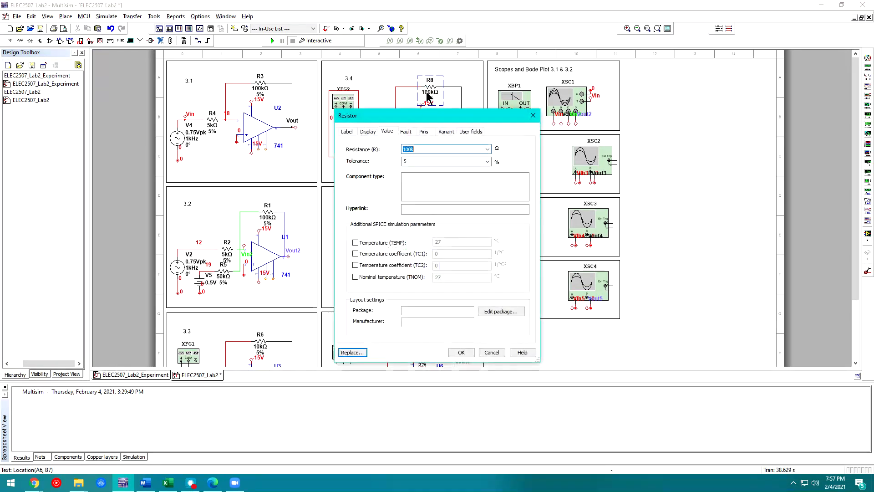
text(318.)
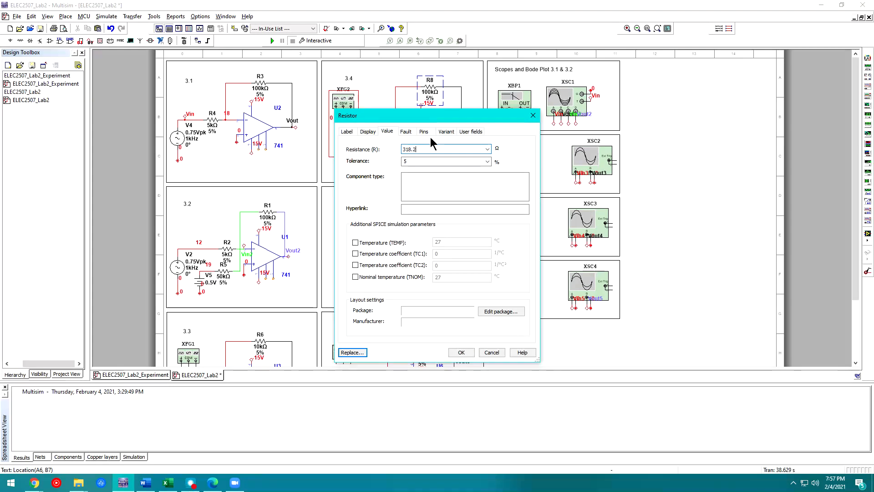
text(219)
key(BackSpace)
key(BackSpace)
key(Return)
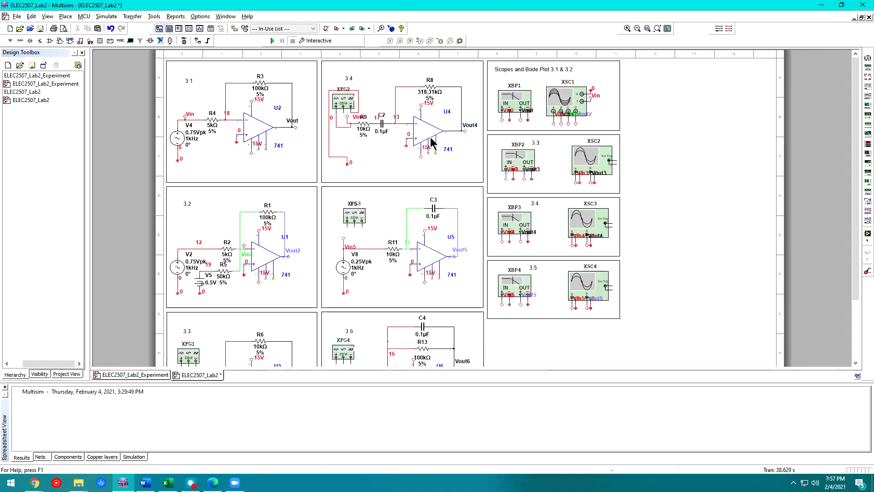
Step: Set input resistor R9 in the section 3.4 circuit to 318.31 kΩ and check the capacitance of C2
double_click(363, 133)
text(31)
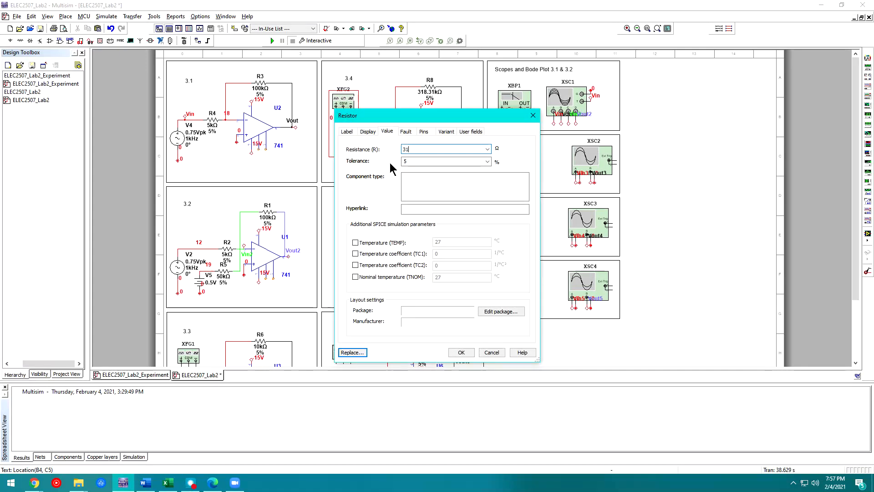
text(8.31k)
key(Return)
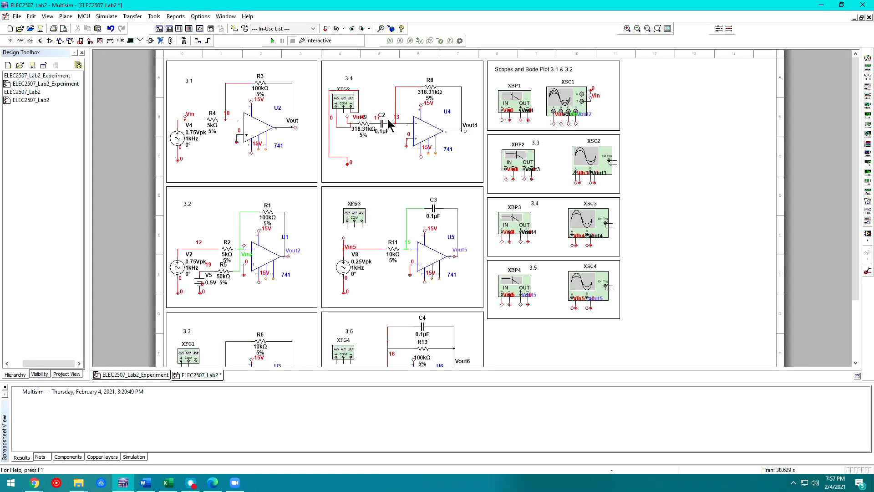
double_click(383, 131)
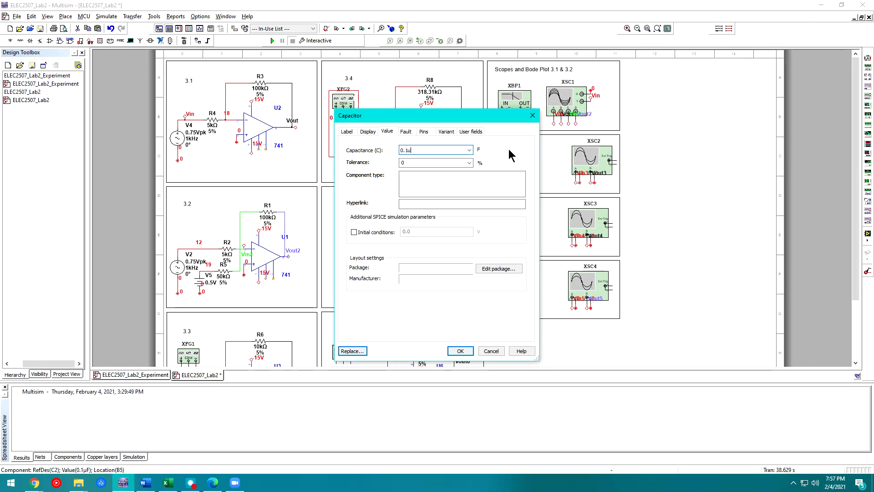
click(533, 115)
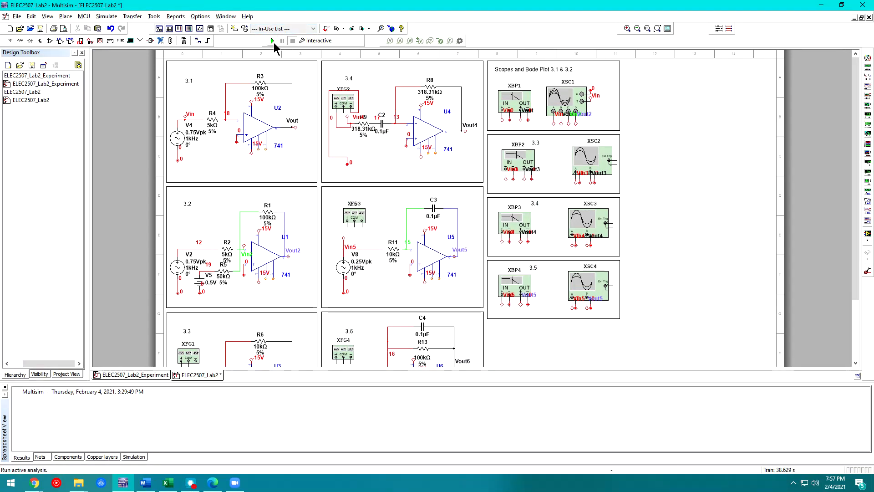
Step: Run the simulation and open Bode plotter XBP3 to trace the section 3.4 magnitude curve across its passband and upper roll-off
click(273, 41)
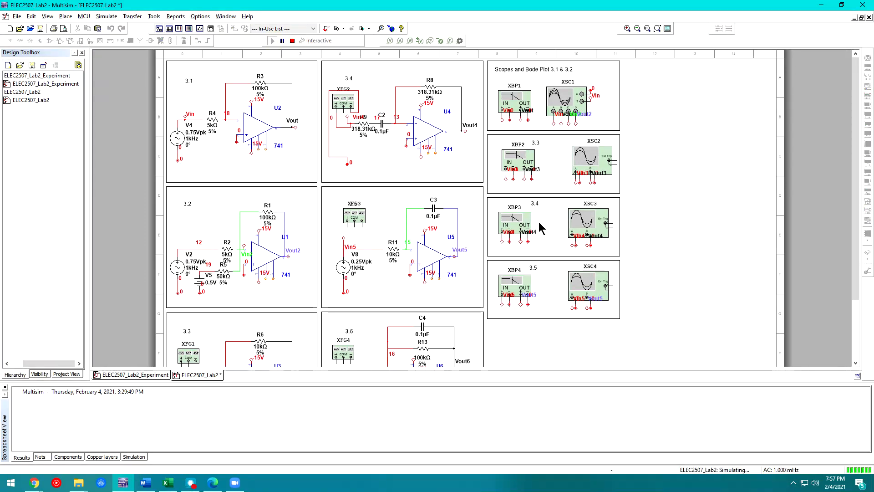
double_click(517, 222)
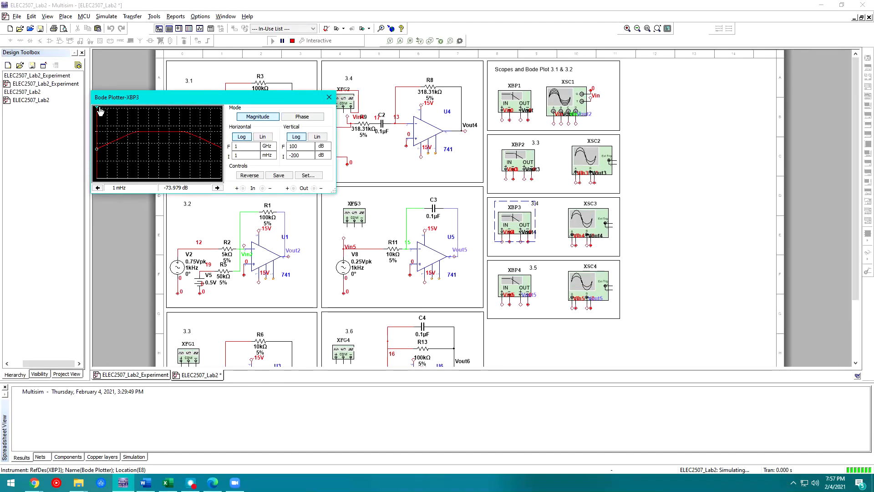
drag(101, 111, 145, 111)
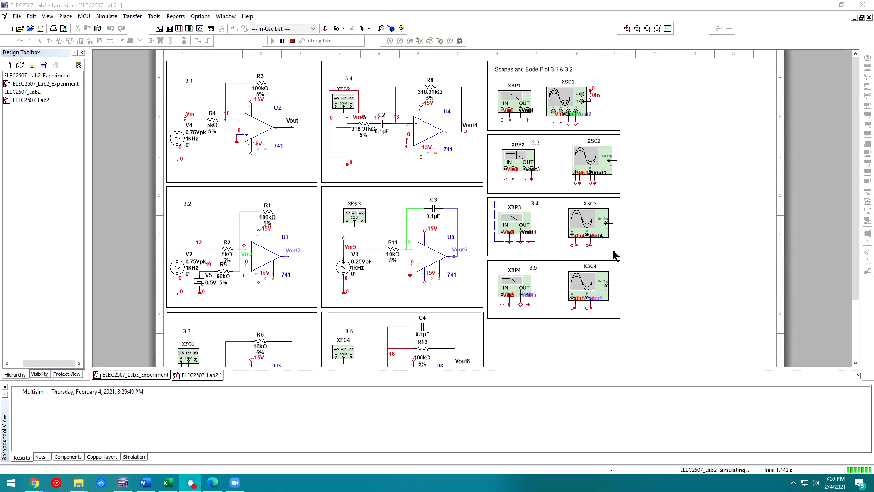
double_click(509, 223)
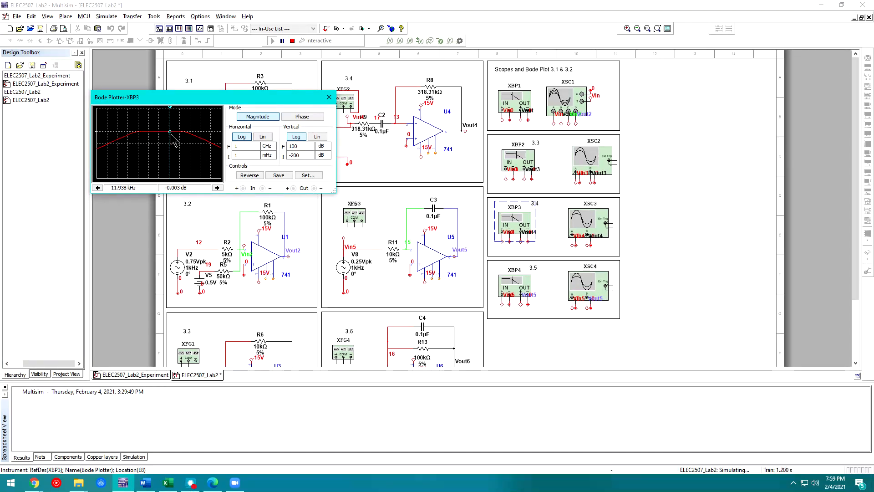
drag(170, 133, 187, 163)
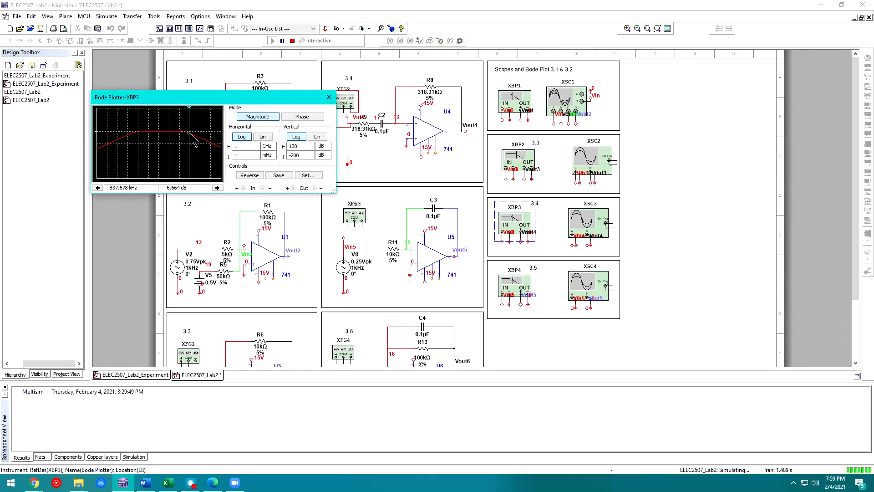
drag(191, 137, 189, 144)
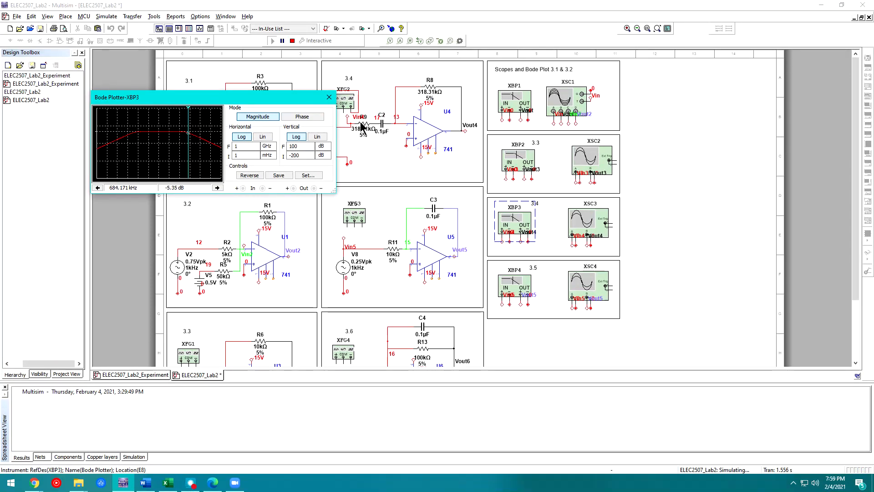
drag(198, 140, 180, 152)
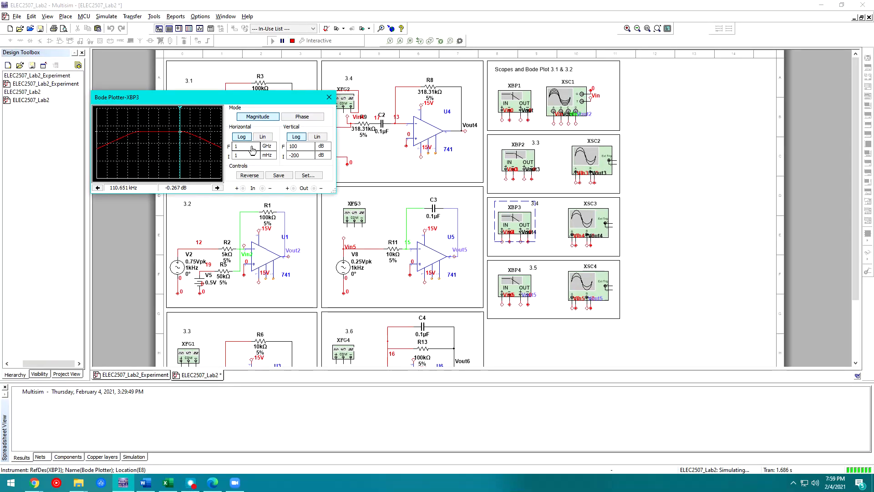
Step: Set the final horizontal frequency of XBP3 to 1 MHz and trace the curve back toward its low-frequency corner
click(248, 157)
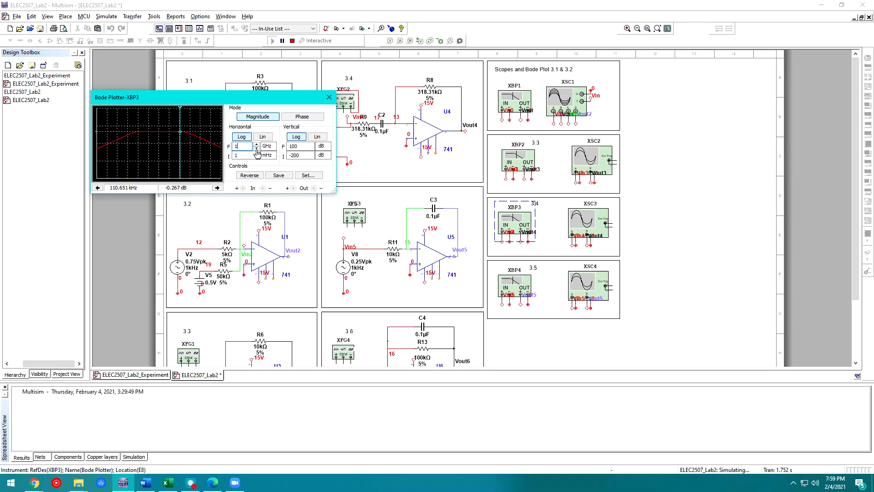
click(257, 149)
click(256, 149)
click(257, 149)
click(257, 149)
click(257, 149)
click(257, 149)
click(257, 149)
click(256, 149)
click(256, 149)
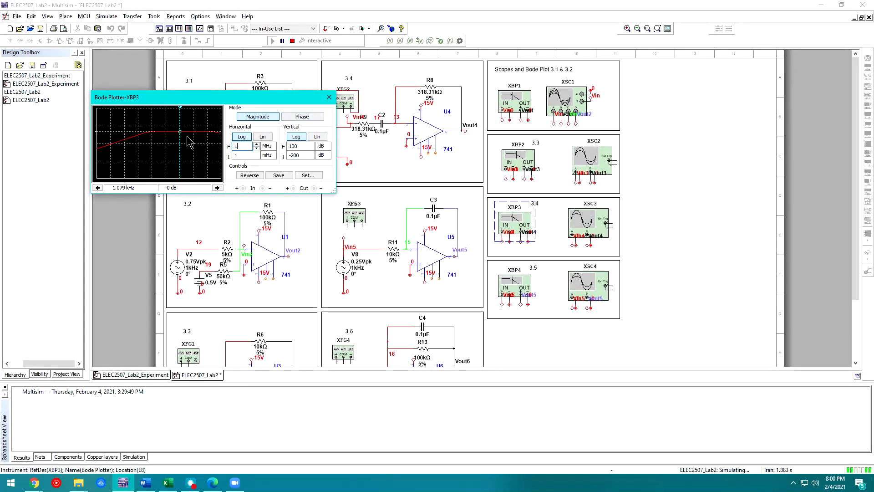
drag(181, 135, 152, 139)
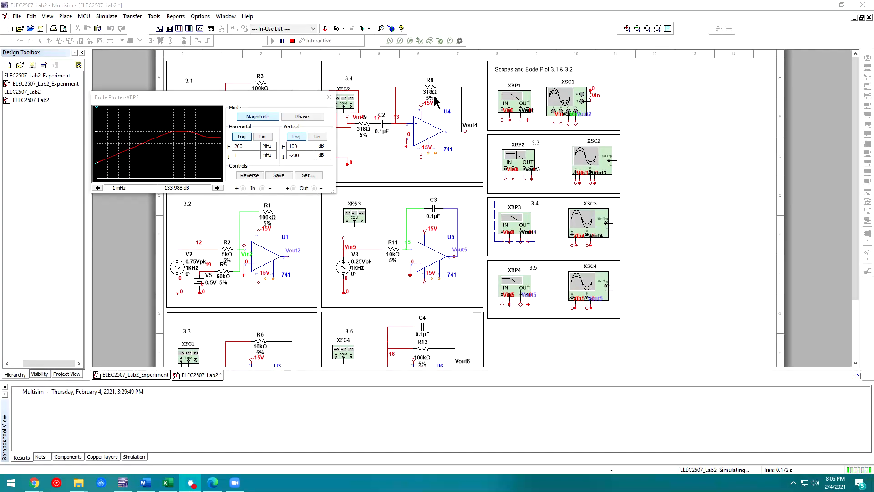
Step: Move the XBP3 window farther over the schematic and trace its cursor up the rising stop-band slope
click(382, 133)
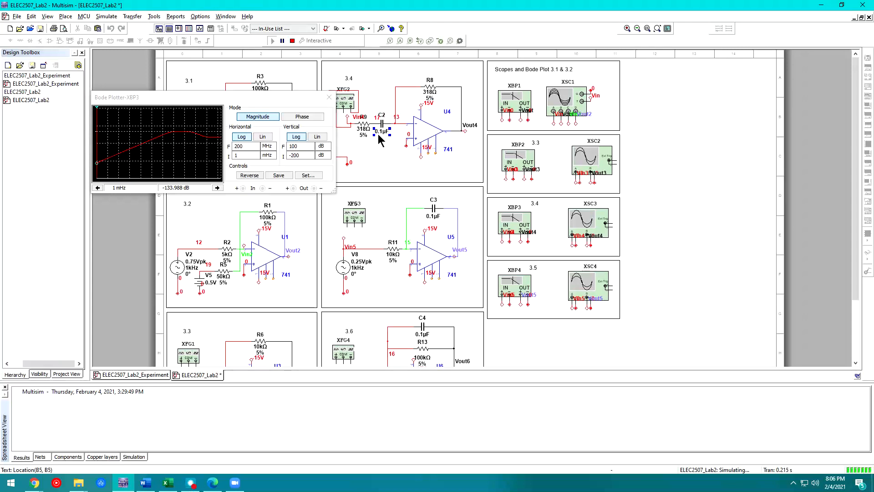
drag(214, 98, 332, 110)
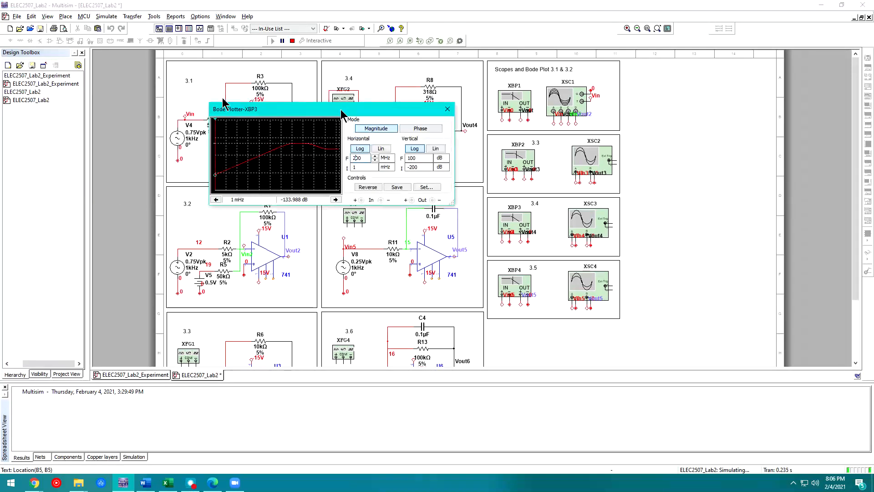
click(223, 175)
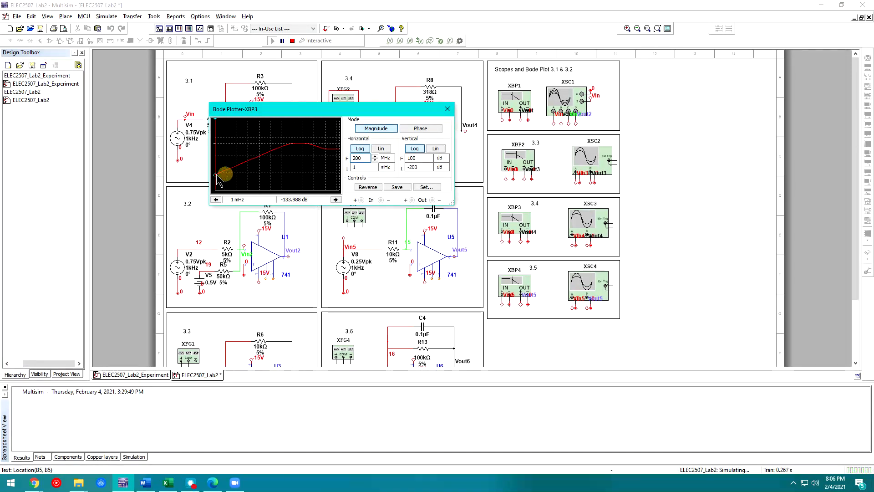
drag(216, 178, 280, 154)
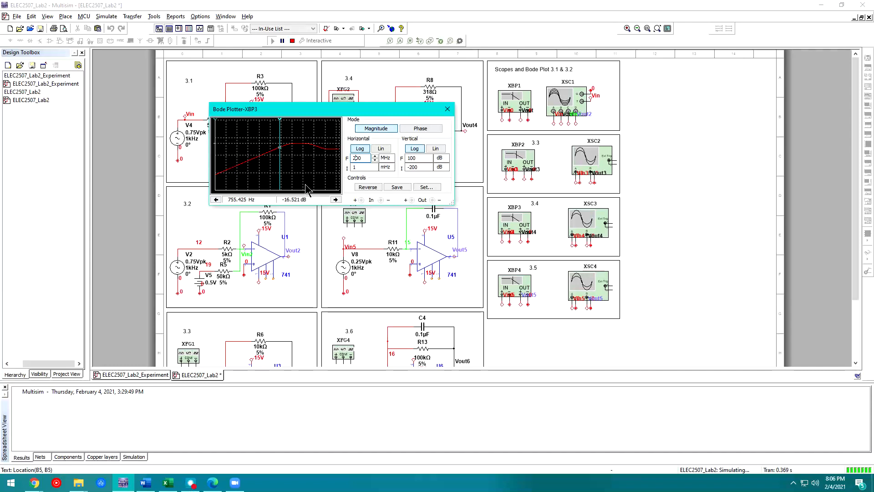
Step: Step the XBP3 cursor up in frequency to the filter's -3 dB point
click(335, 200)
click(335, 200)
click(335, 200)
click(335, 200)
click(335, 200)
click(337, 202)
click(337, 201)
click(337, 201)
click(337, 202)
click(335, 200)
click(336, 200)
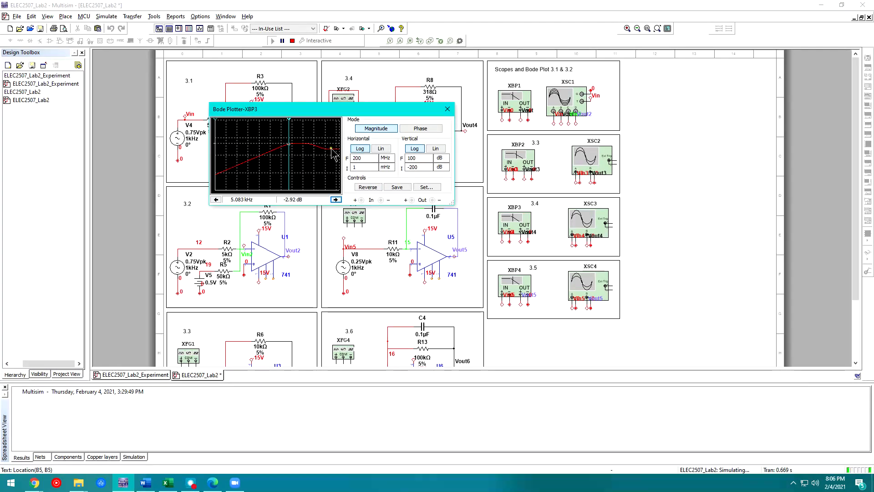
Step: Set the final horizontal frequency of Bode plotter XBP3 to 2 MHz
click(390, 159)
click(375, 160)
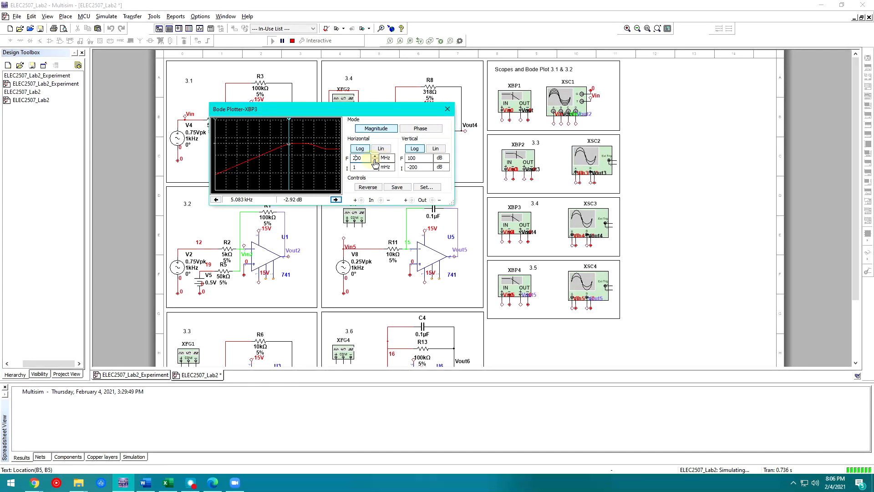
click(376, 160)
click(375, 160)
click(376, 161)
click(375, 161)
click(375, 161)
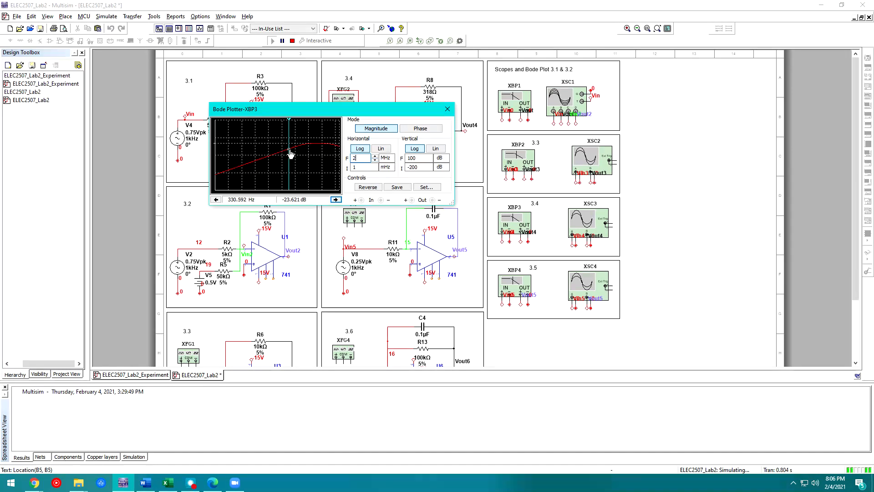
Step: Trace the XBP3 cursor into the passband and back to the corner near -3 dB on the rescaled curve
drag(292, 154, 317, 148)
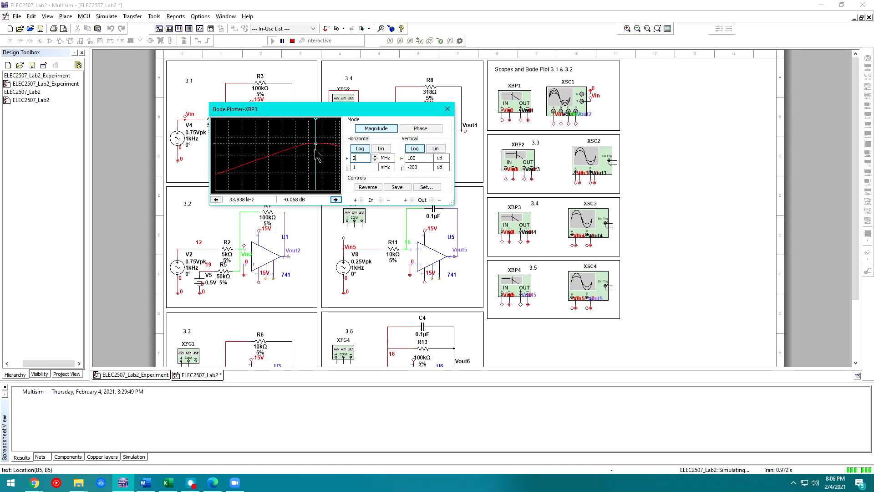
drag(317, 146, 313, 151)
mouse_move(312, 152)
mouse_down()
mouse_move(323, 154)
mouse_move(305, 158)
mouse_up()
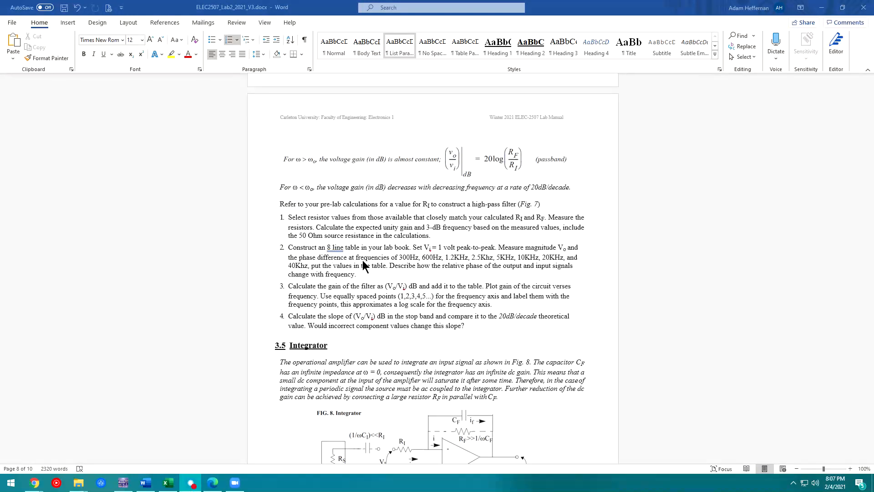
Step: In the Word lab manual, examine the section 3.4 measurement frequencies and table instructions in item 2 by highlighting them
click(329, 248)
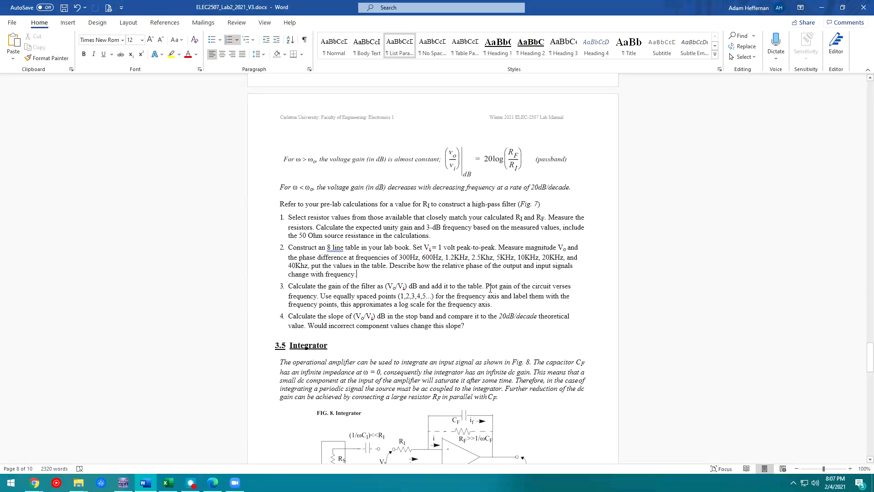
drag(400, 257, 488, 259)
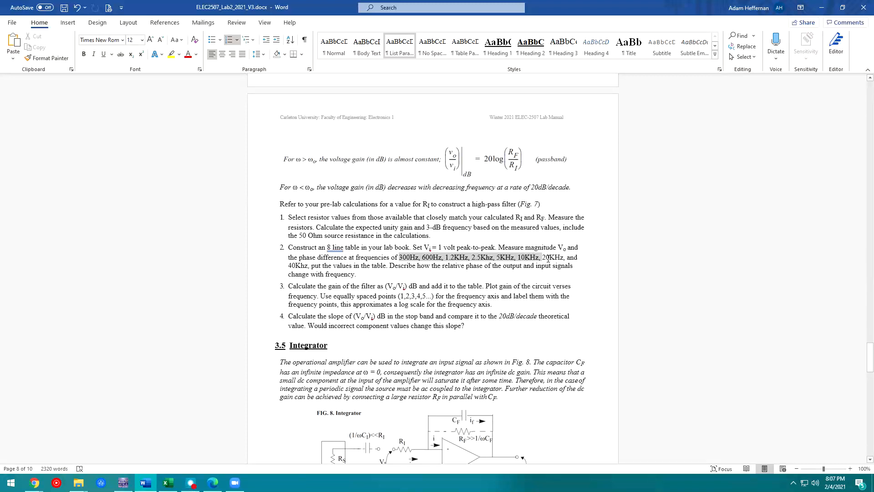
drag(555, 258, 387, 265)
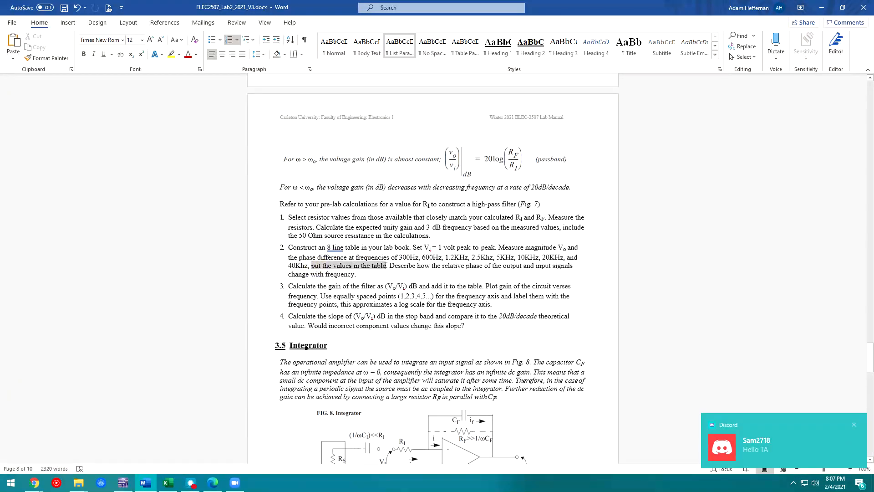
click(391, 267)
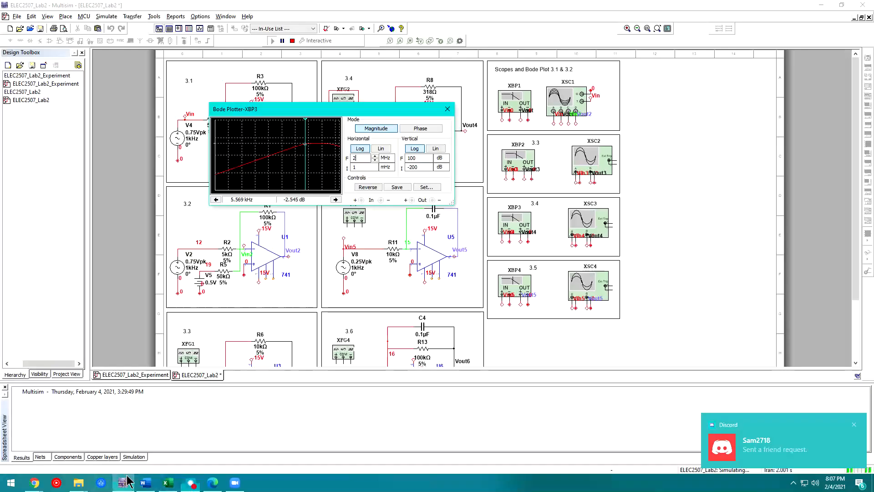
Step: Switch back to Multisim and move the XBP3 cursor from the corner into the flat passband
click(123, 483)
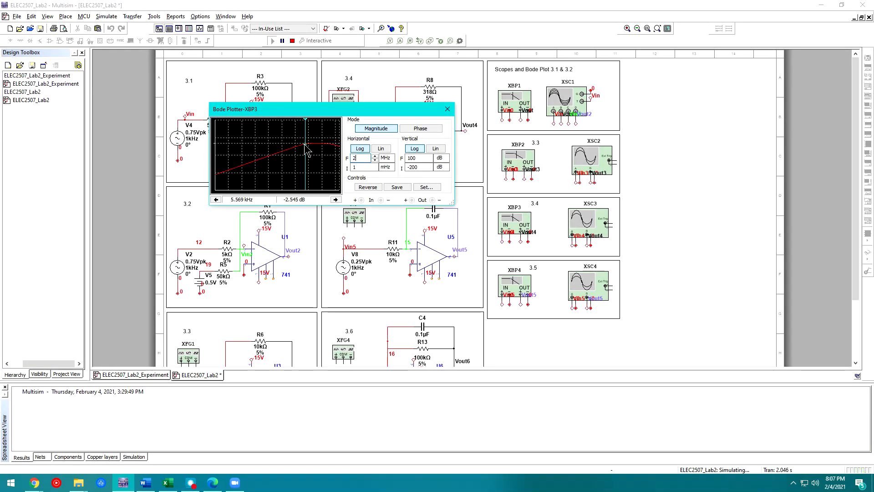
drag(306, 148, 316, 145)
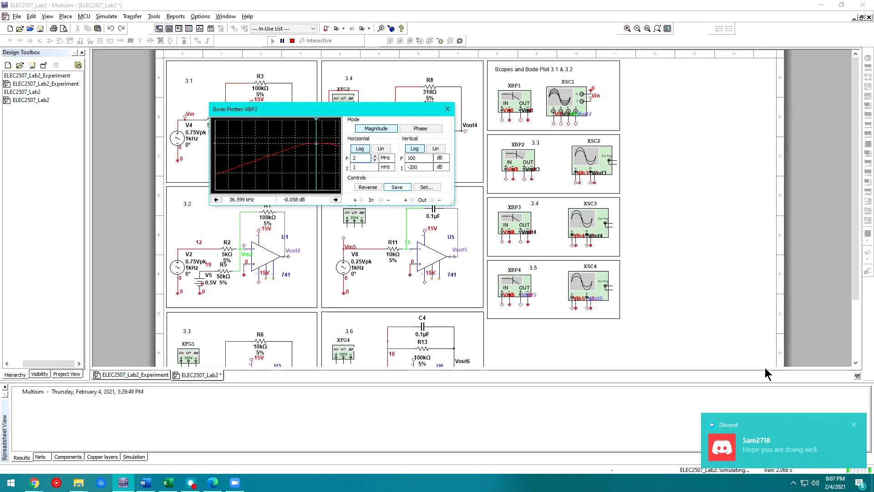
Step: Enlarge Bode plotter XBP3 and bring its magnitude cursor to the 300 Hz measurement frequency, dismissing the incoming chat notifications
click(850, 428)
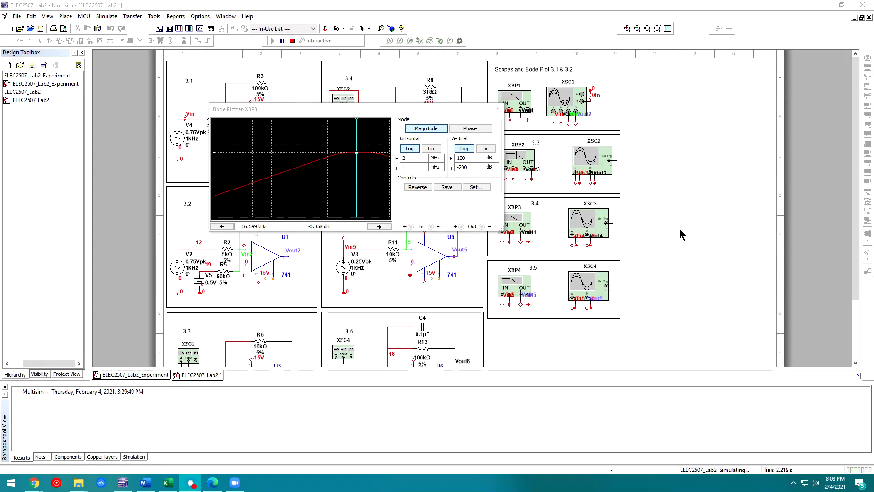
click(503, 230)
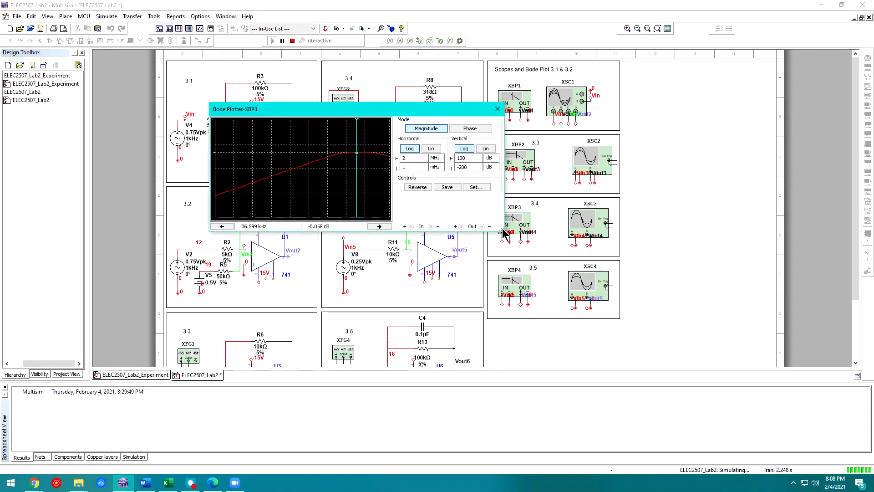
drag(504, 230, 565, 306)
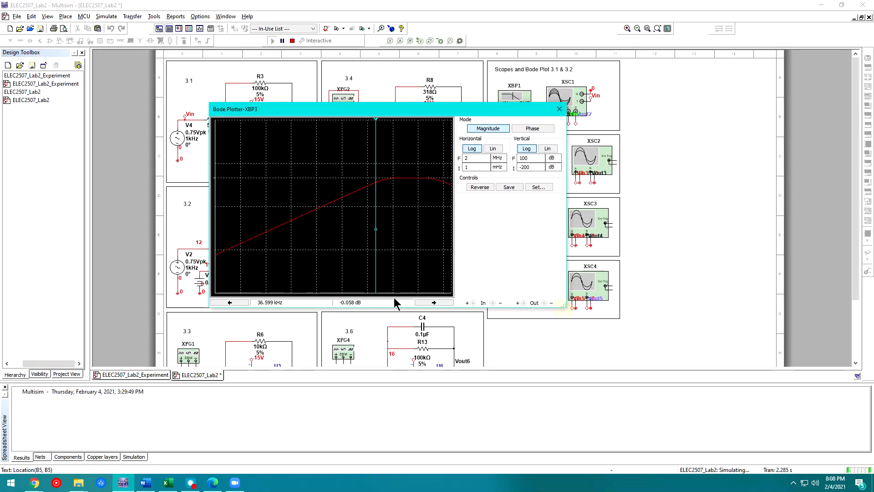
click(230, 303)
click(230, 302)
drag(406, 182, 356, 197)
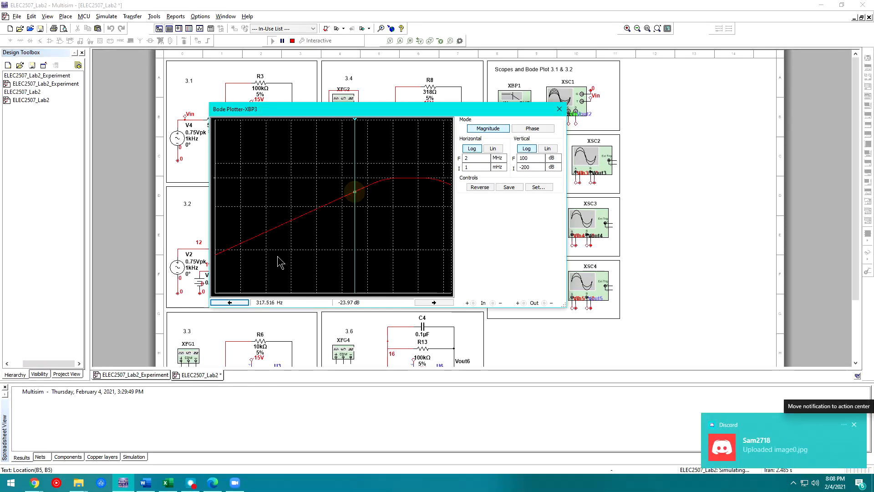
click(233, 304)
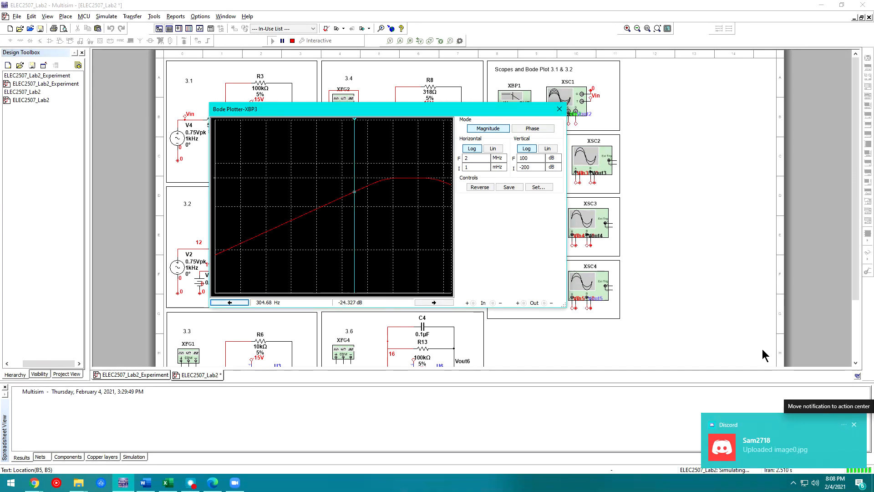
click(854, 426)
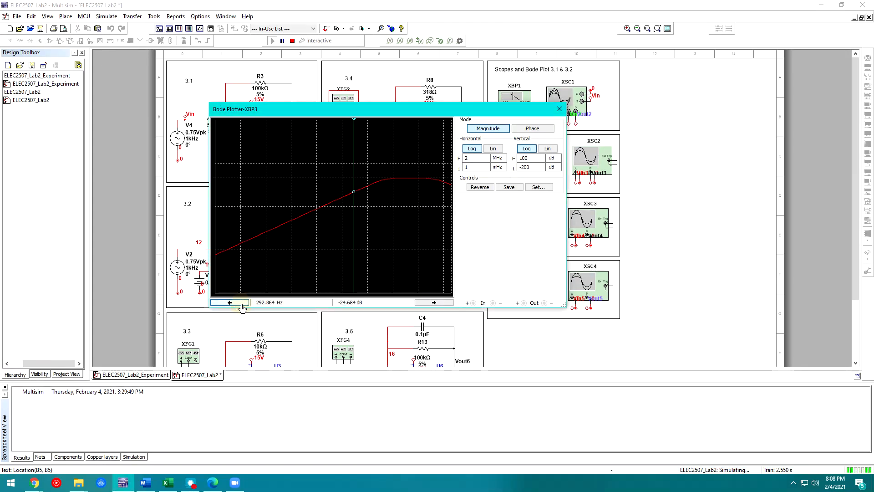
click(442, 302)
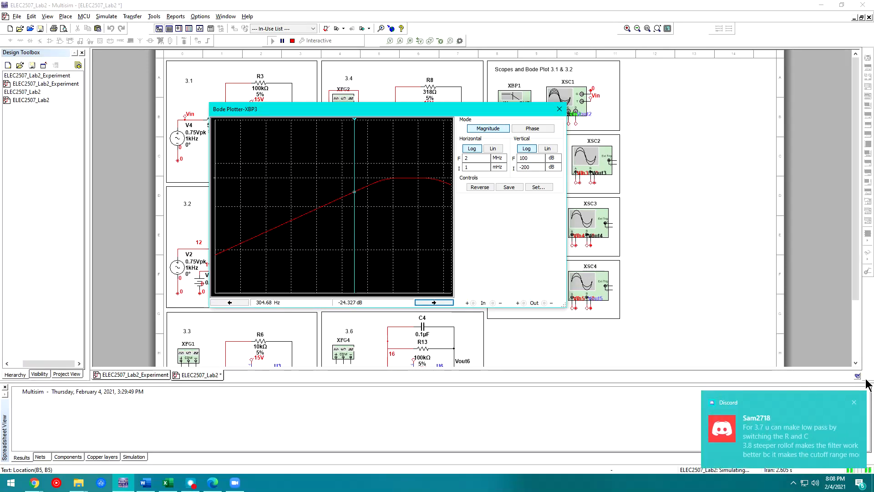
click(854, 403)
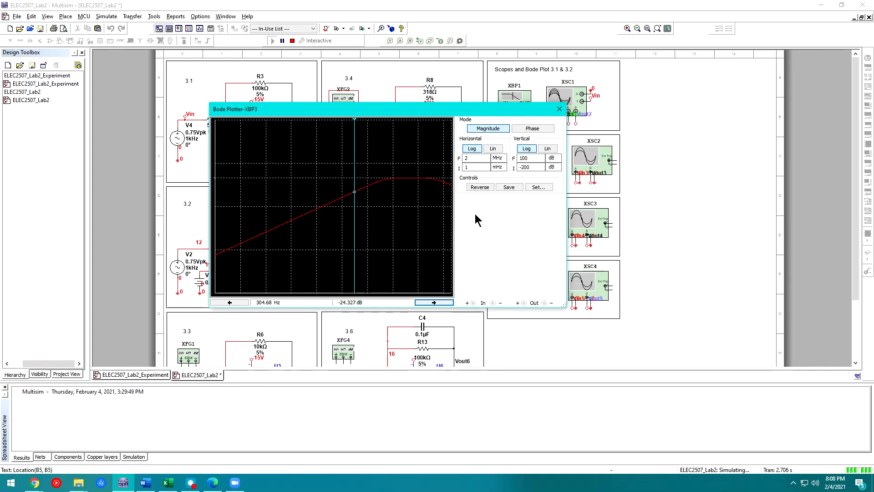
Step: Trace the cursor along XBP3's phase curve, return to Magnitude mode and move the cursor into the upper passband
click(533, 128)
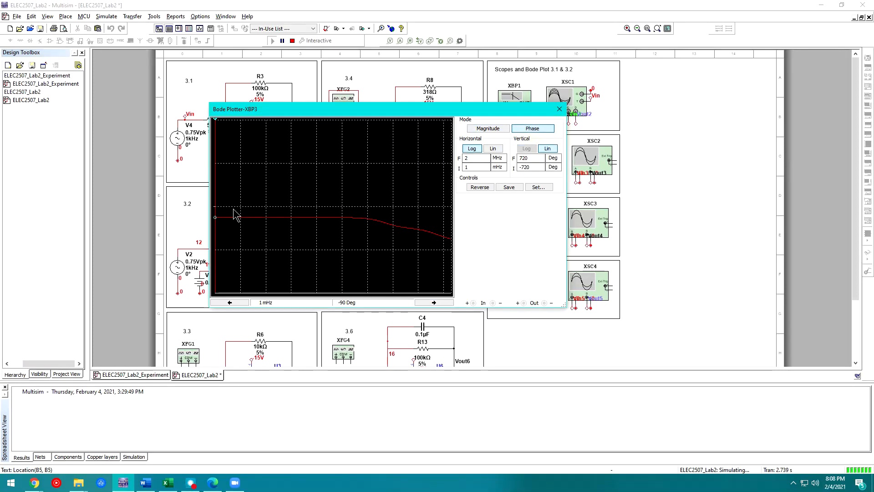
drag(214, 217, 334, 244)
click(487, 128)
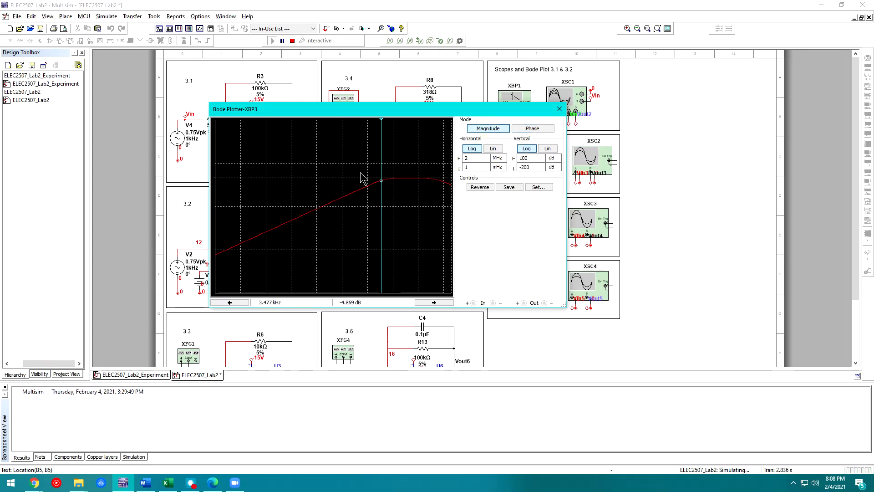
drag(383, 185, 422, 201)
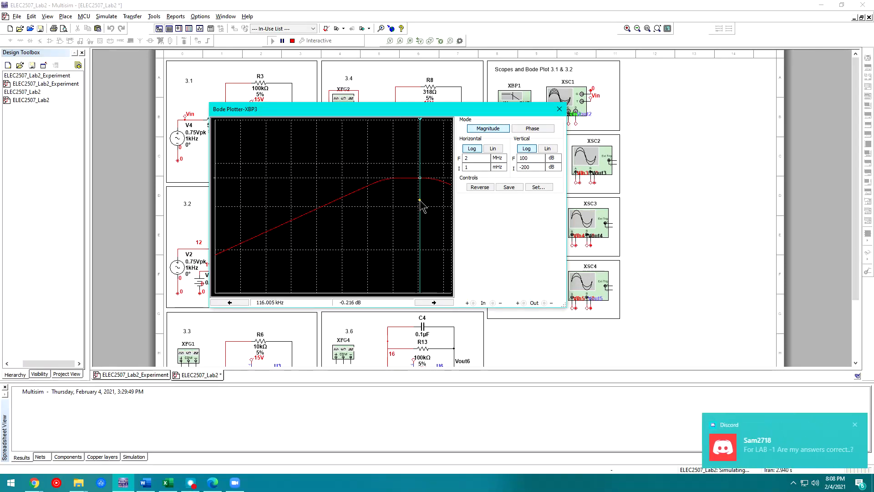
click(854, 425)
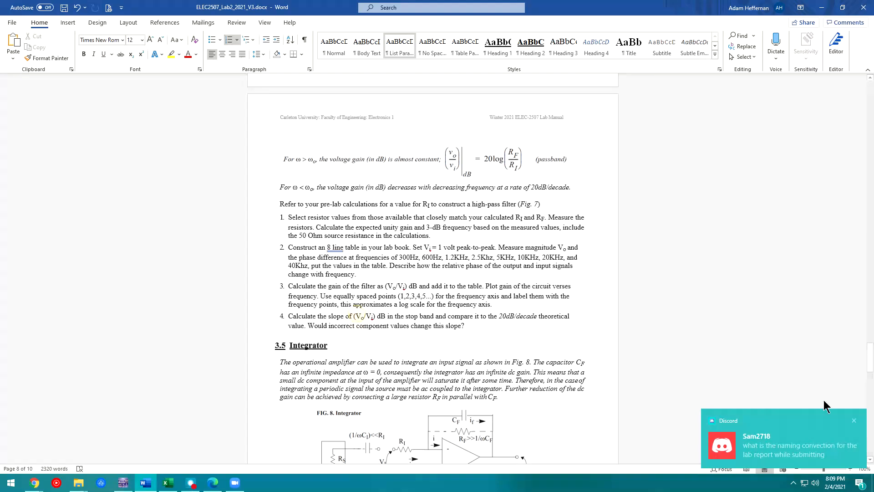
Step: In the Word lab manual, examine section 3.4 item 4 on comparing the stop-band slope with the 20dB/decade theoretical value
click(853, 420)
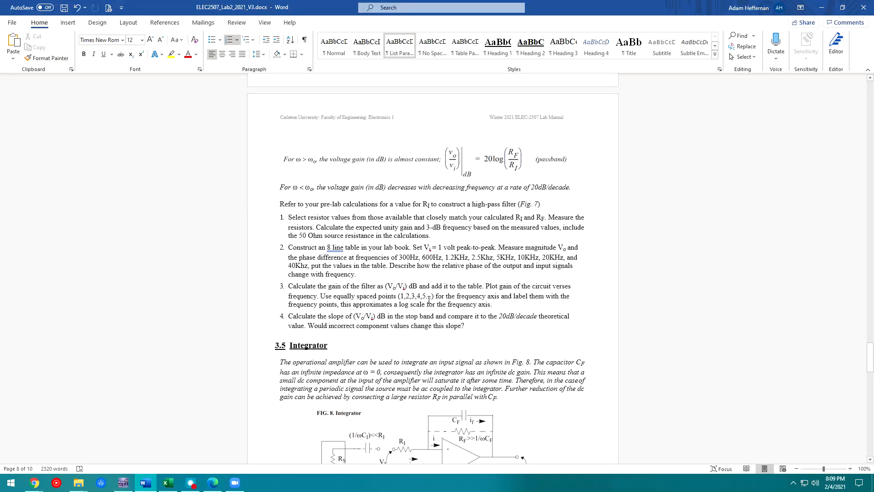
drag(500, 316, 410, 326)
click(318, 348)
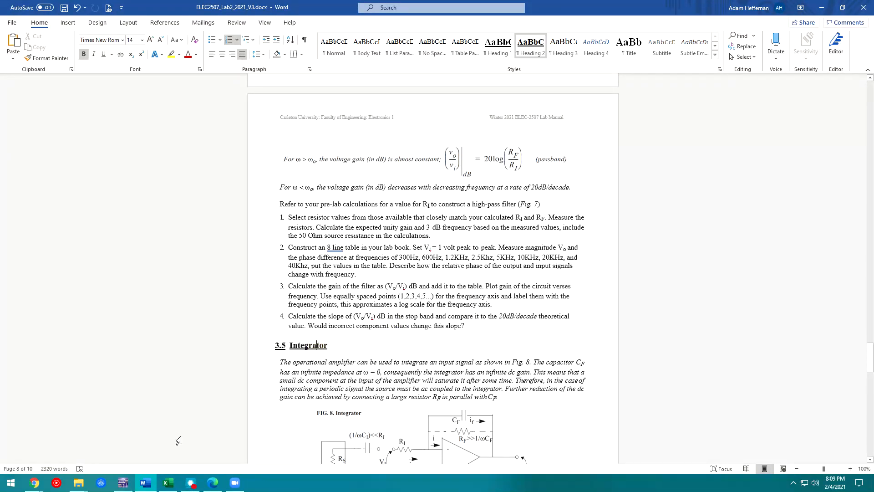
Step: Switch back to Multisim and trace the XBP3 magnitude cursor from the passband down the stop band to examine its slope
click(123, 483)
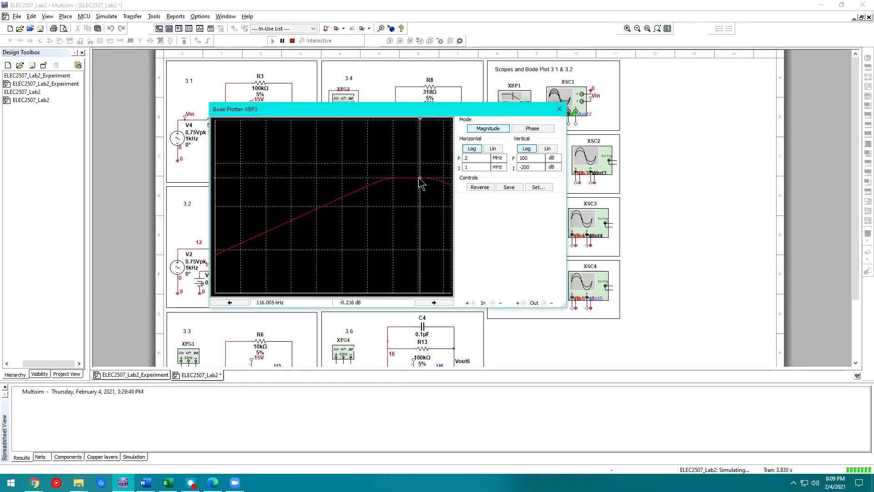
click(367, 197)
drag(424, 184, 366, 195)
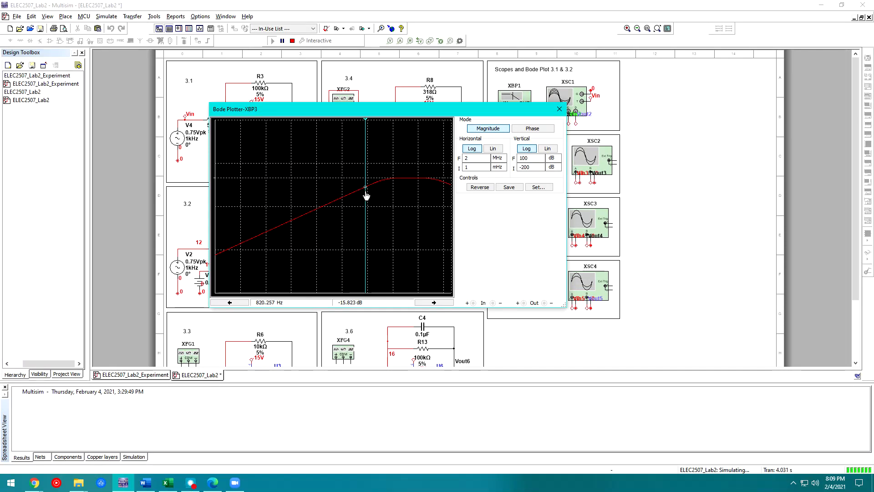
drag(366, 195, 332, 240)
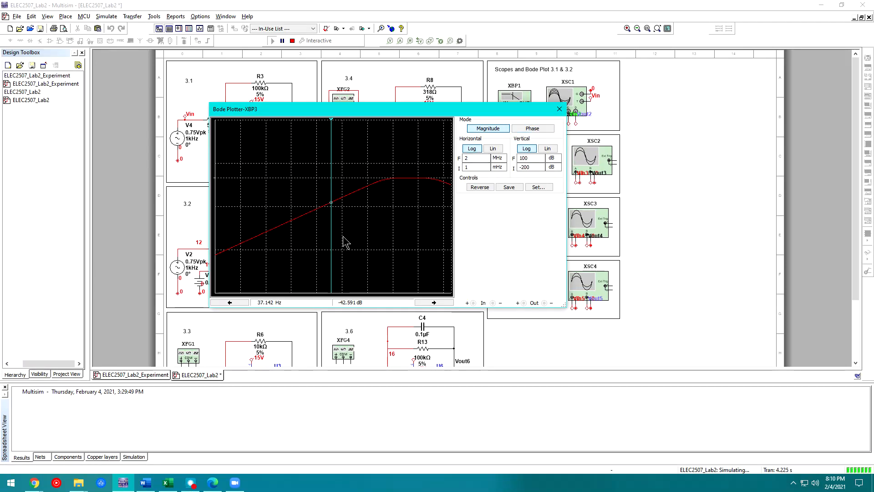
click(325, 208)
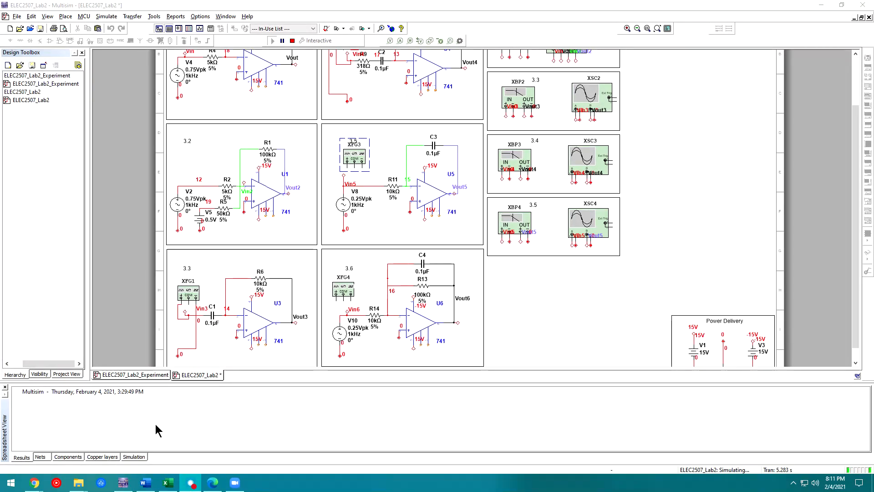
Step: In the Word lab manual, examine the section 3.5 Integrator instructions on component checks and the 2 kHz square-wave input
click(145, 482)
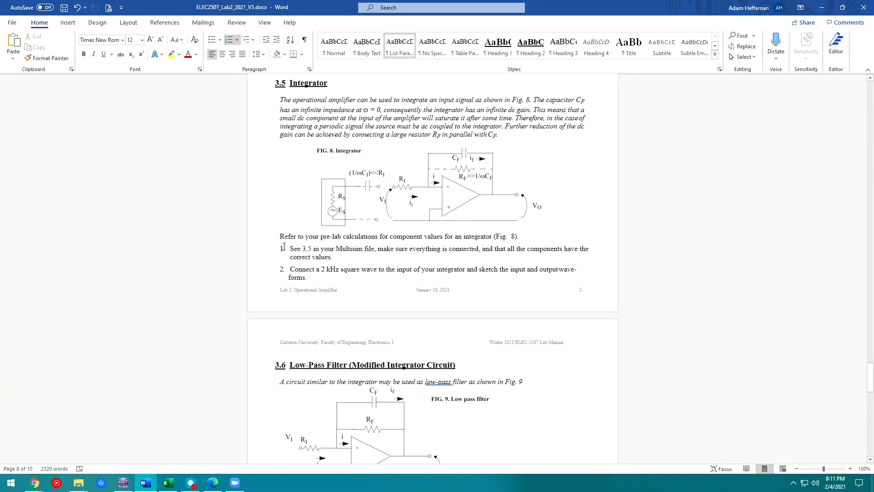
drag(378, 248, 405, 258)
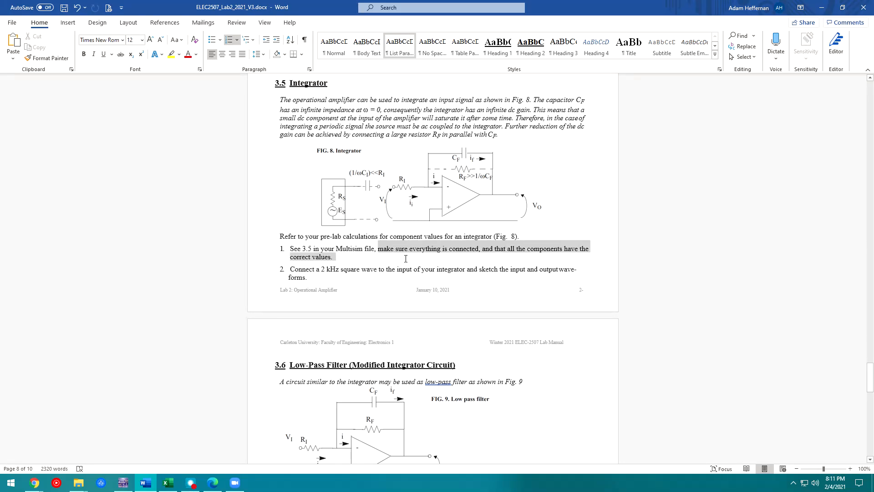
click(313, 269)
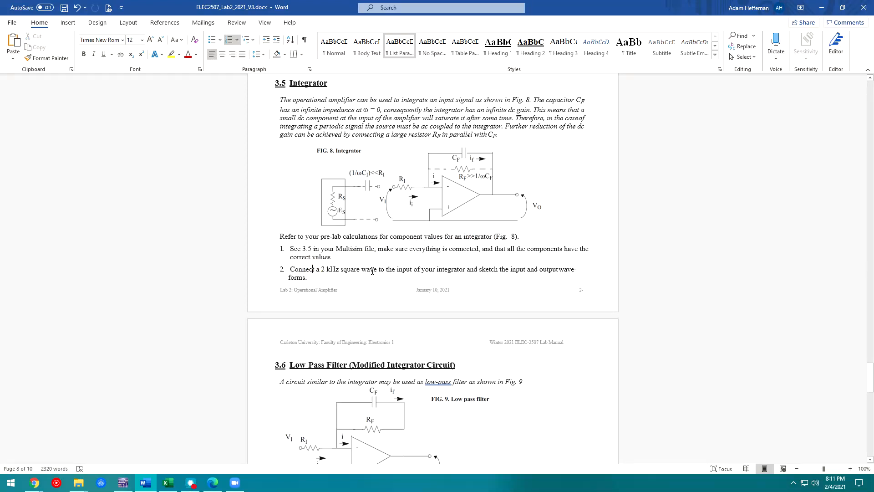
drag(329, 270, 460, 278)
click(320, 279)
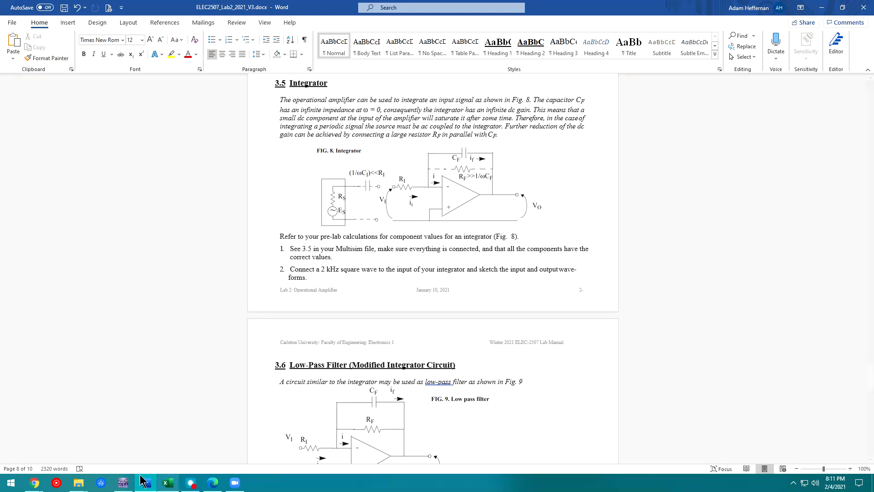
Step: In Multisim, delete AC source V8 from the 3.5 integrator circuit and position function generator XFG3 above its input node
click(123, 482)
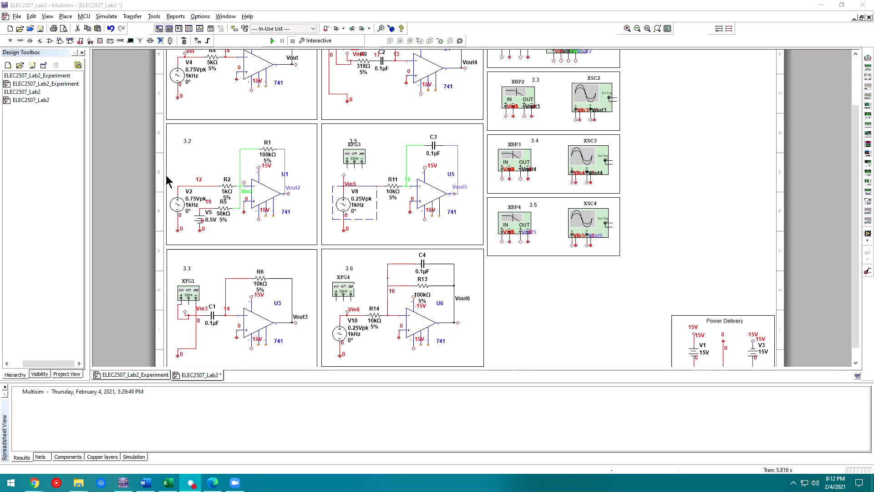
click(347, 203)
key(Delete)
drag(354, 154, 338, 175)
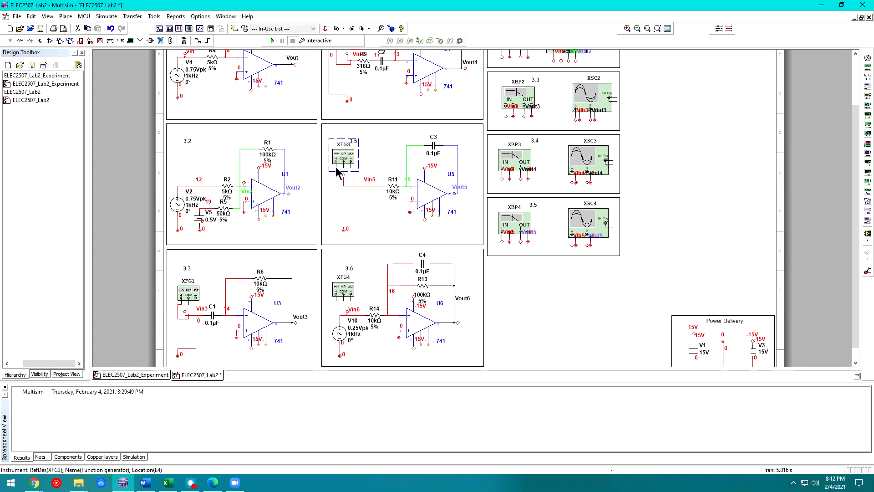
click(343, 228)
click(336, 167)
key(ctrl+z)
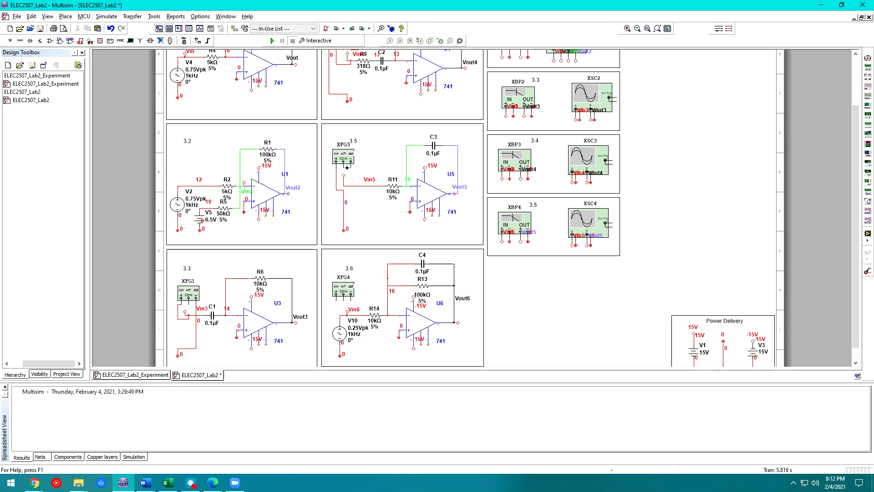
click(344, 205)
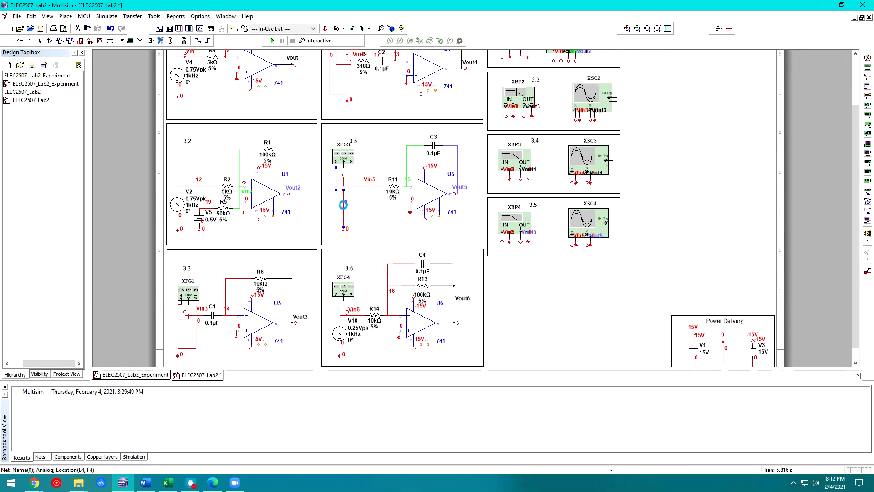
Step: Wire XFG3's positive terminal to the Vin5 node and its negative terminal to ground in the 3.5 circuit
click(336, 164)
click(347, 183)
click(343, 184)
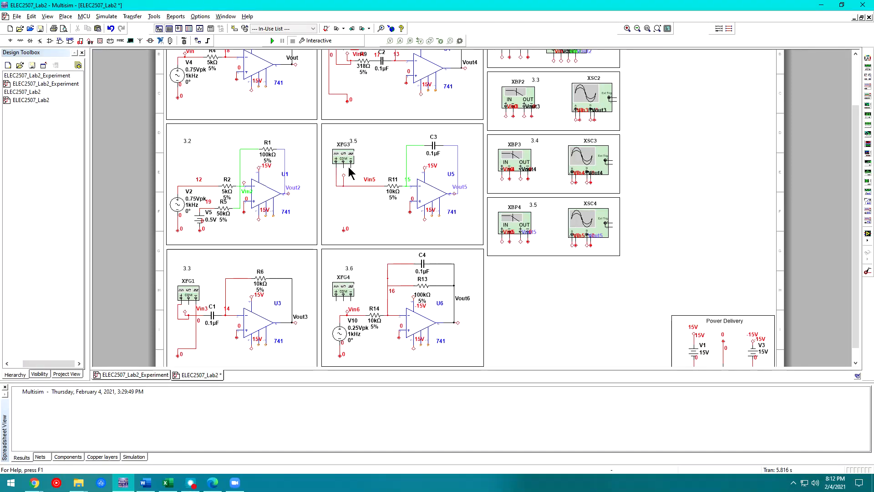
click(350, 168)
click(344, 224)
Step: Configure function generator XFG3 to output a square wave at 2 kHz
double_click(342, 157)
click(522, 172)
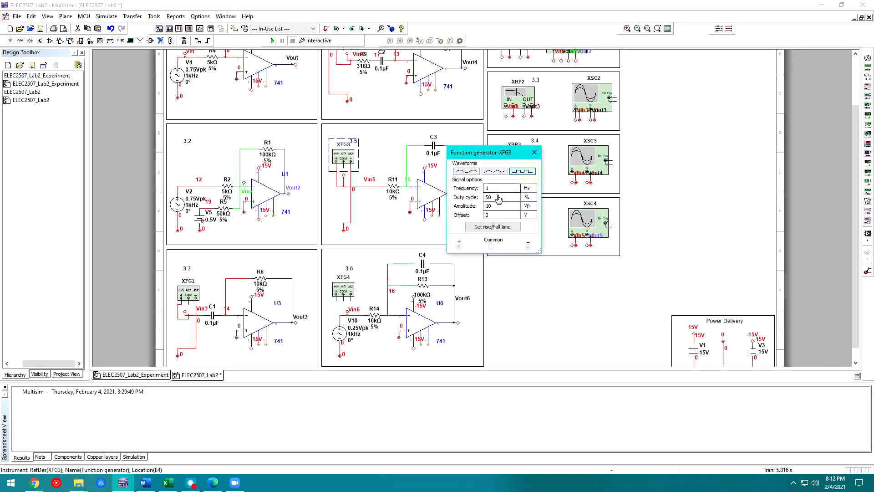
click(528, 188)
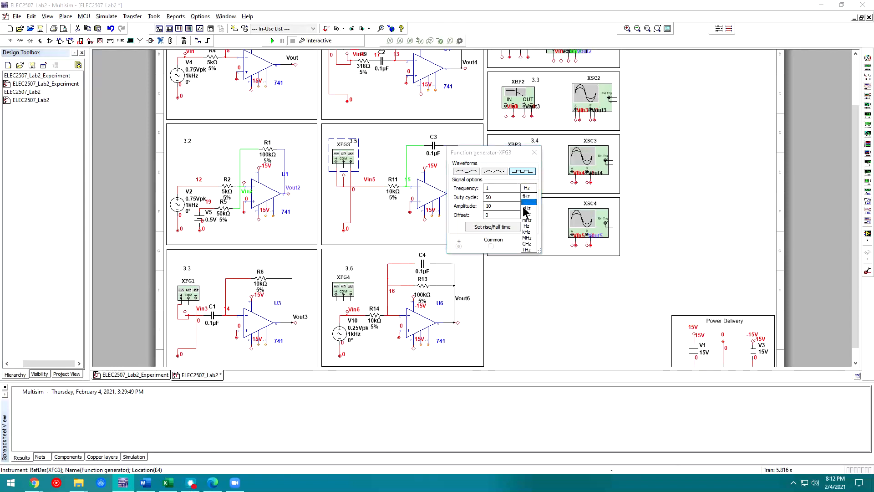
click(536, 231)
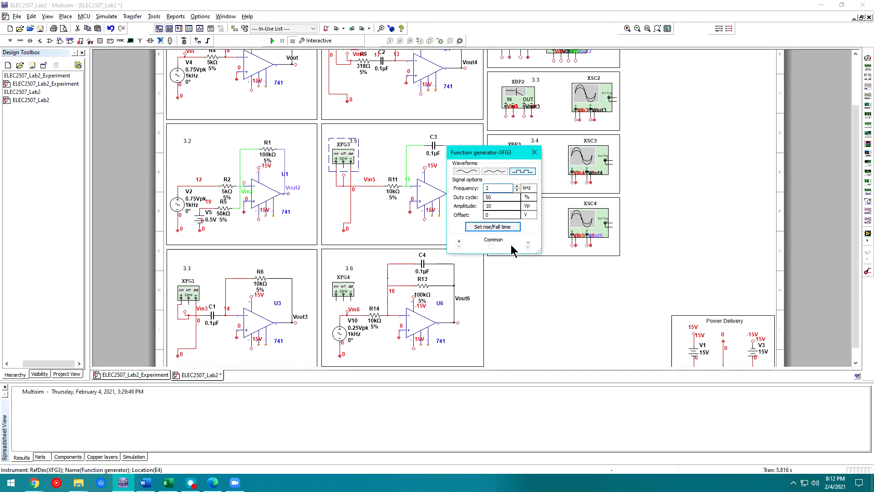
click(535, 156)
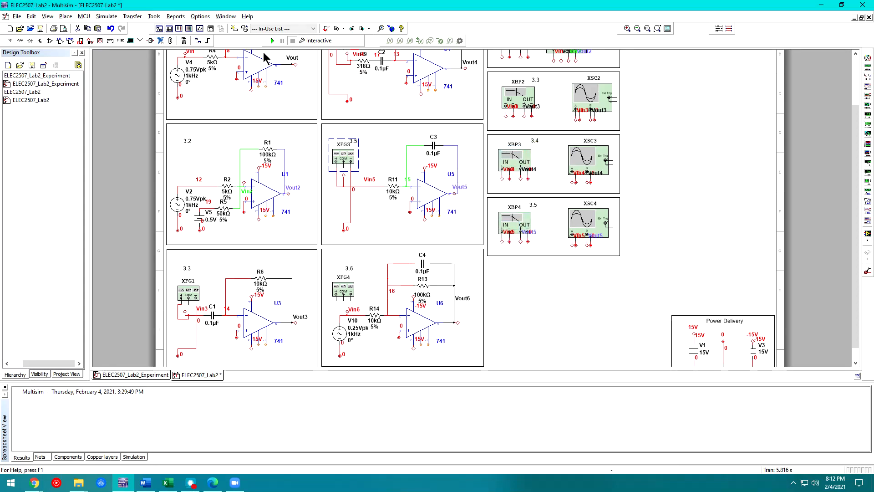
Step: Recheck the section 3.5 instructions in Word, then simulate the circuits in Multisim and set XSC4's Channel B scale to 2 V/Div
click(151, 488)
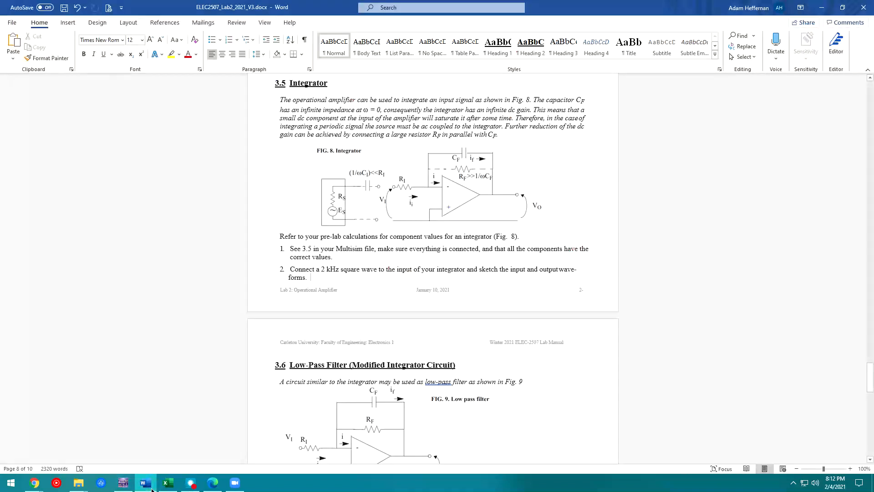
click(152, 488)
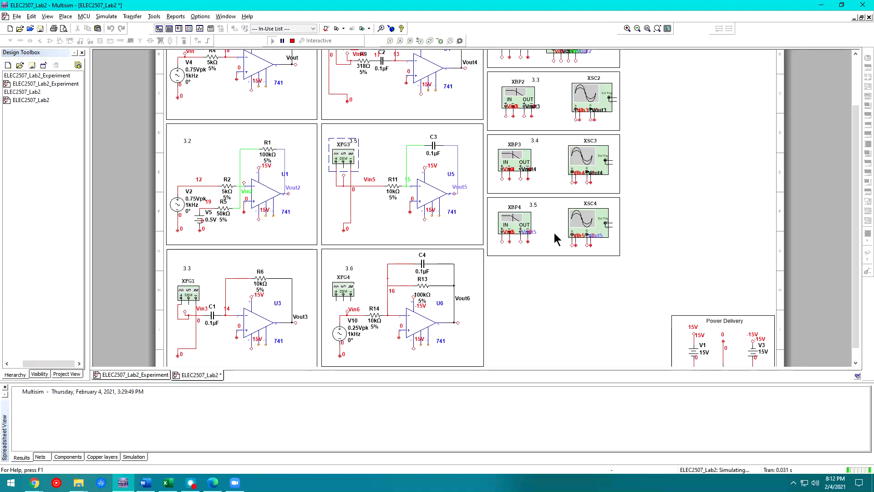
double_click(574, 226)
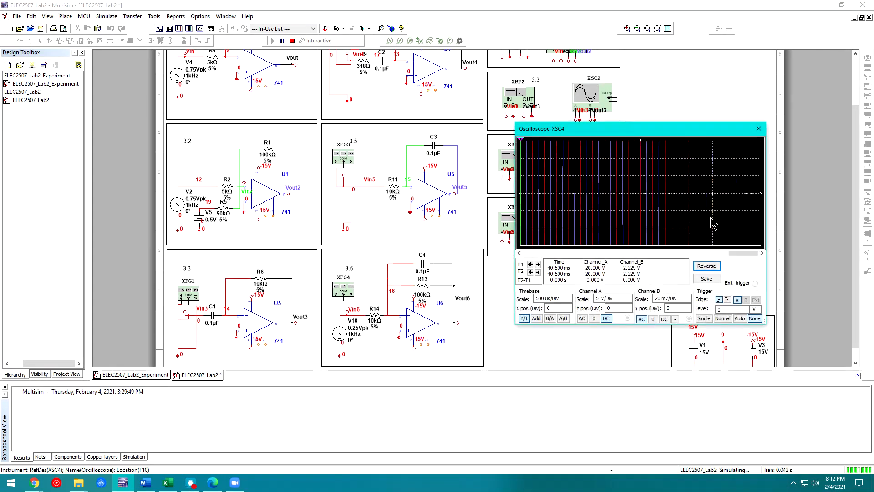
click(689, 297)
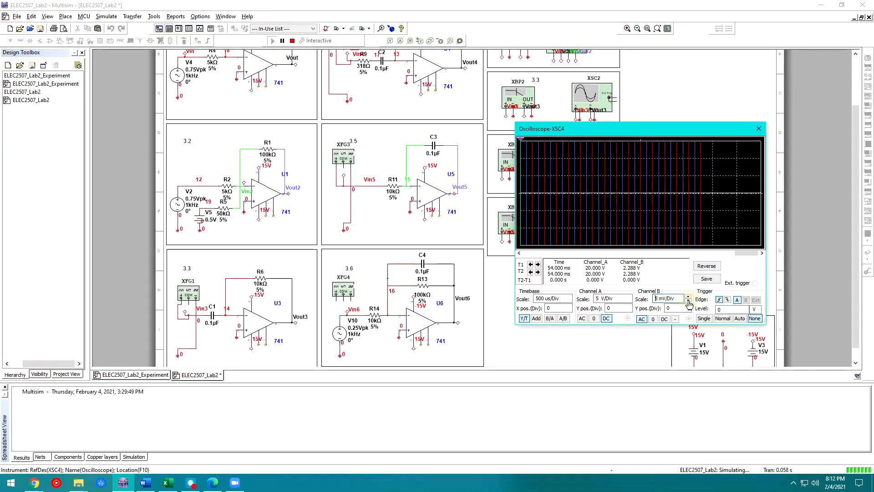
click(689, 297)
click(689, 297)
click(689, 297)
Step: Set XSC4's Channel A scale to 20 V/Div and place the oscilloscope window clear of the 3.5 circuit
click(624, 299)
click(629, 297)
click(629, 296)
click(629, 296)
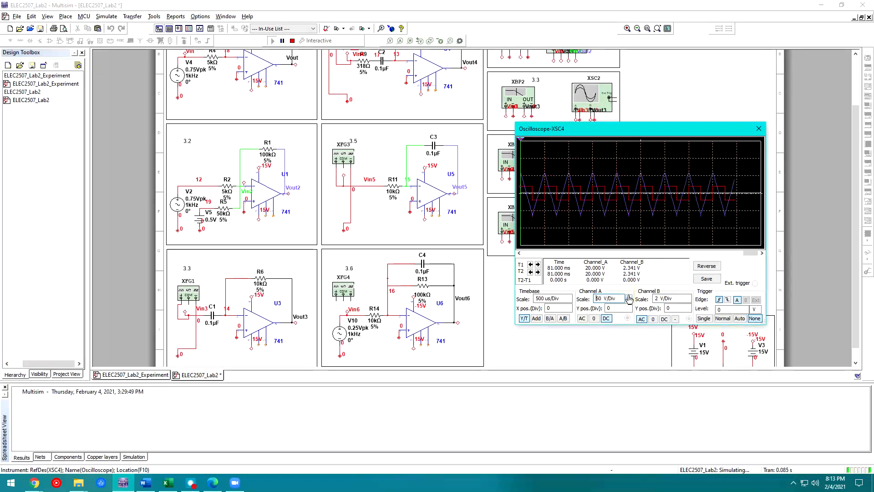
click(629, 301)
click(629, 301)
click(629, 296)
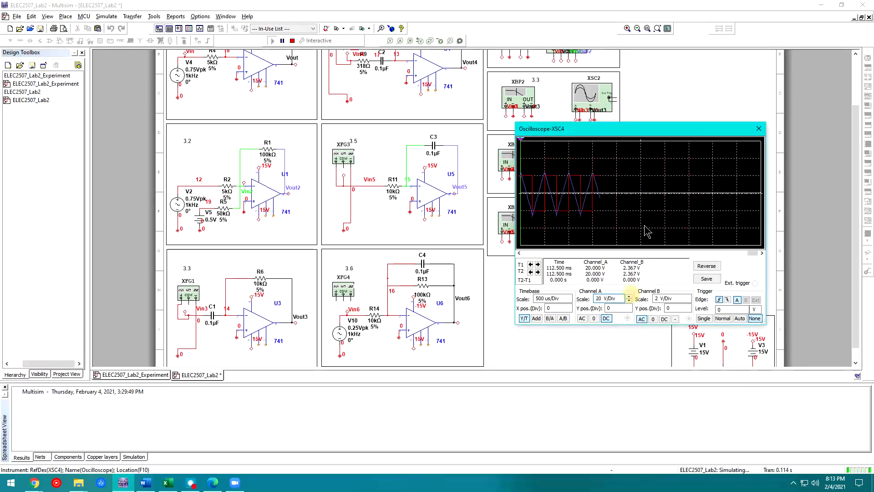
drag(663, 134, 460, 126)
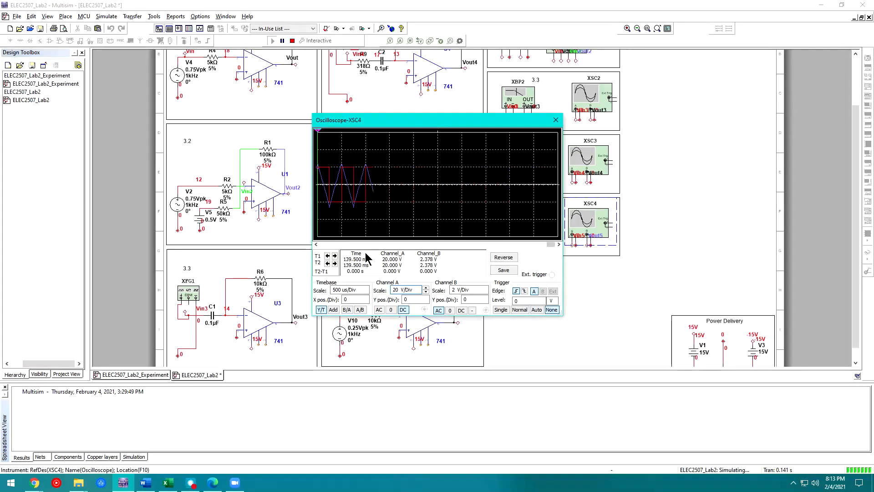
drag(356, 129, 591, 145)
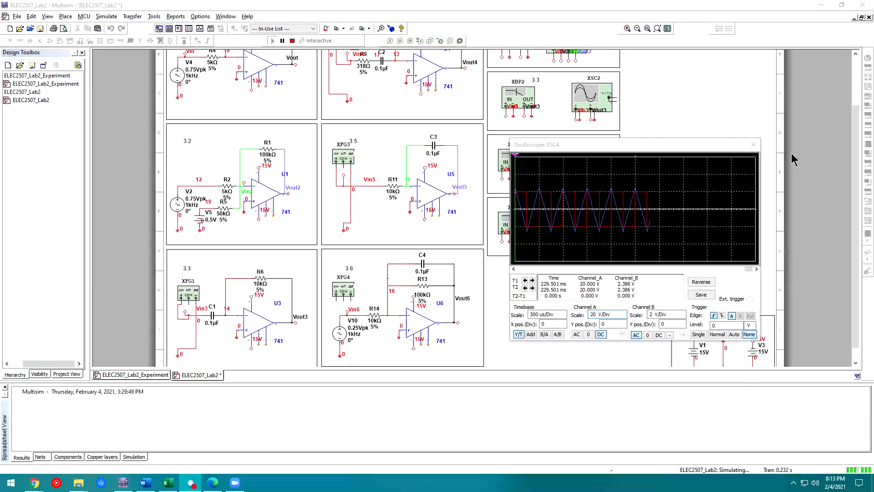
Step: In the Word lab manual, examine the section 3.6 Low-Pass Filter circuit, gain equations and numbered instructions
key(alt+Tab)
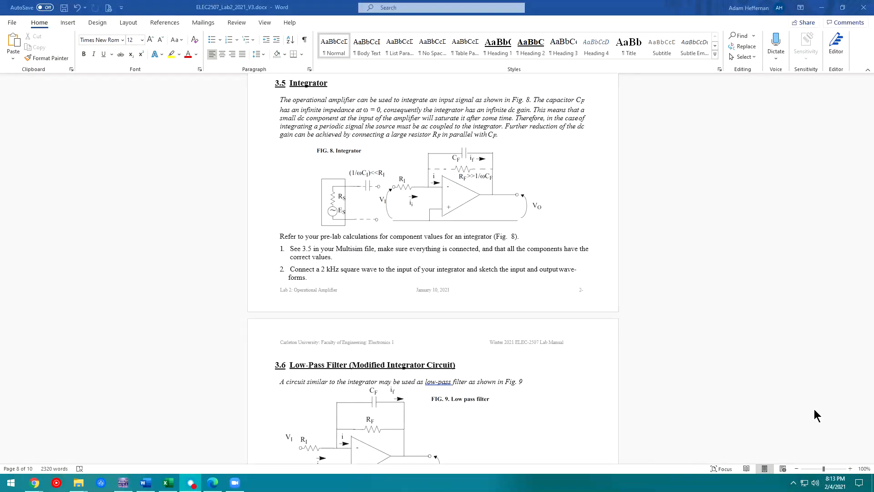
scroll(814, 409, down, 10)
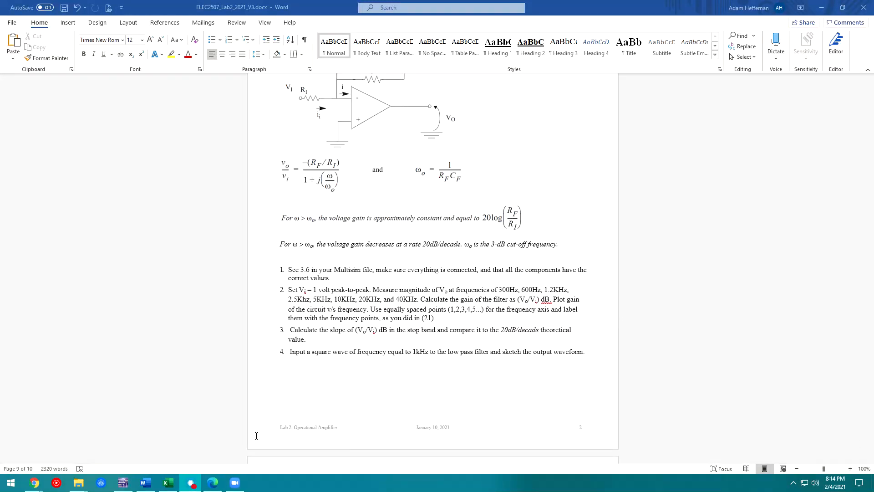
click(123, 483)
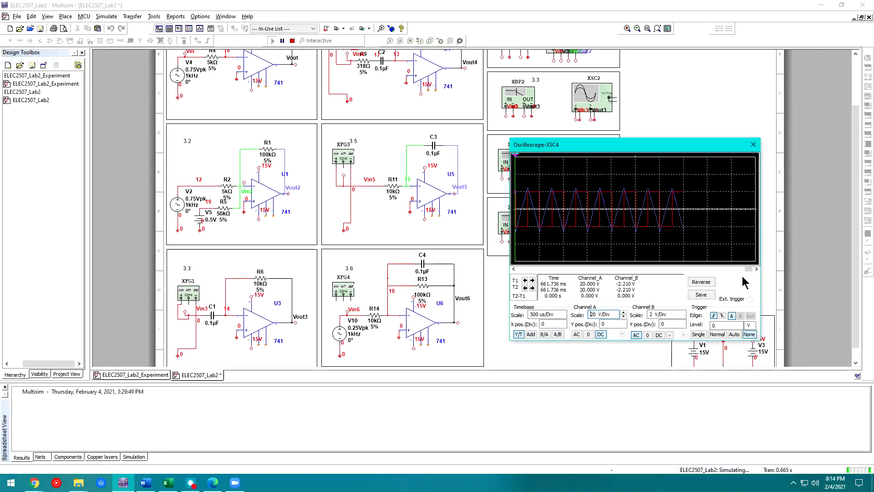
key(alt+Tab)
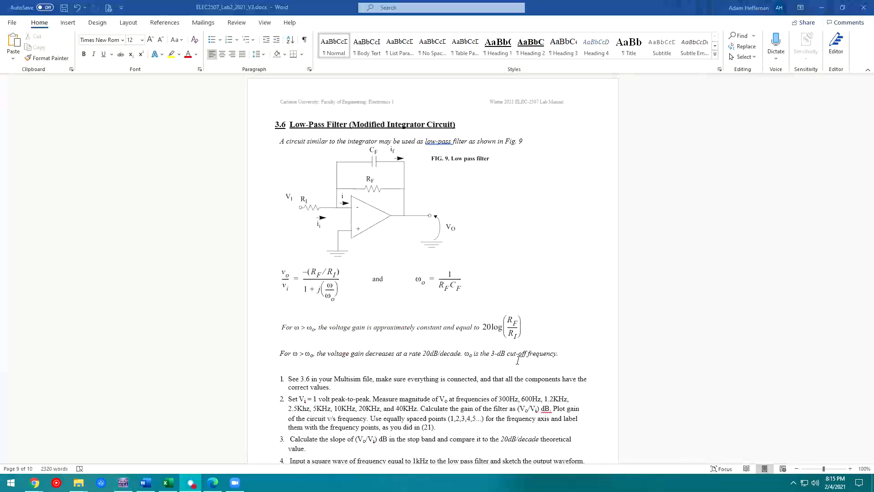
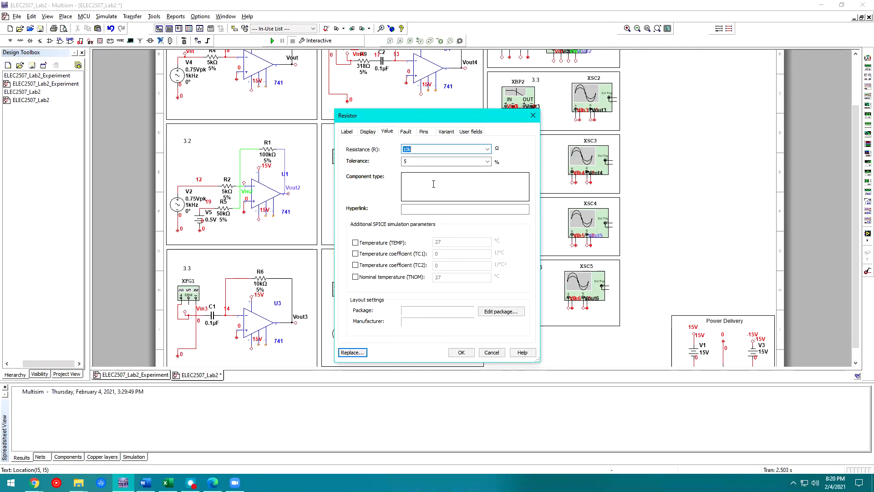
Step: In Multisim, set resistors R14 and R13 of the 3.6 low-pass filter to 795 Ω each
text(795)
key(Return)
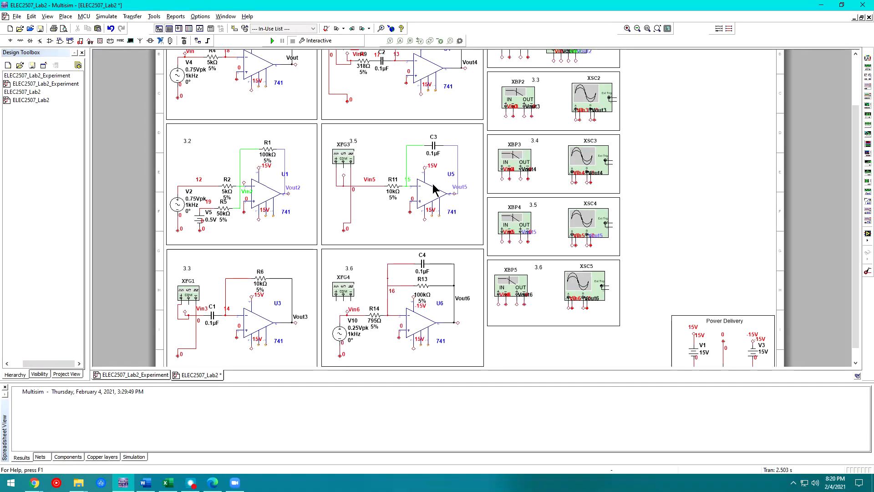
double_click(427, 293)
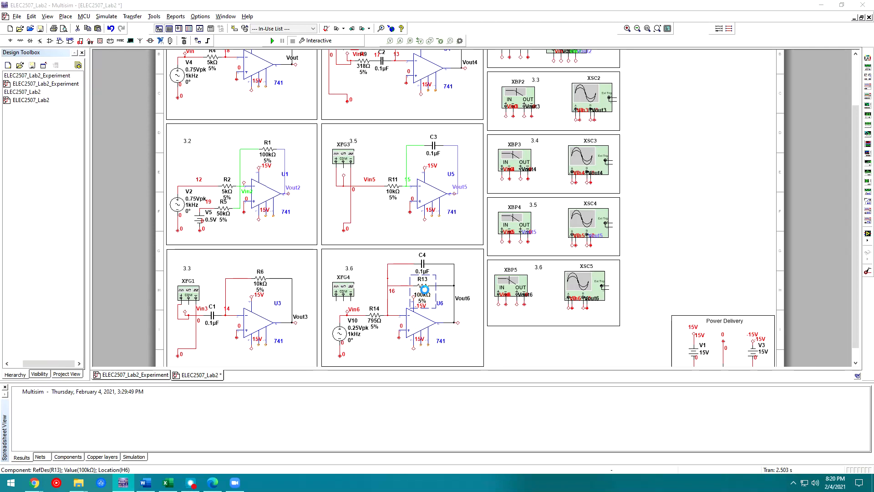
text(79)
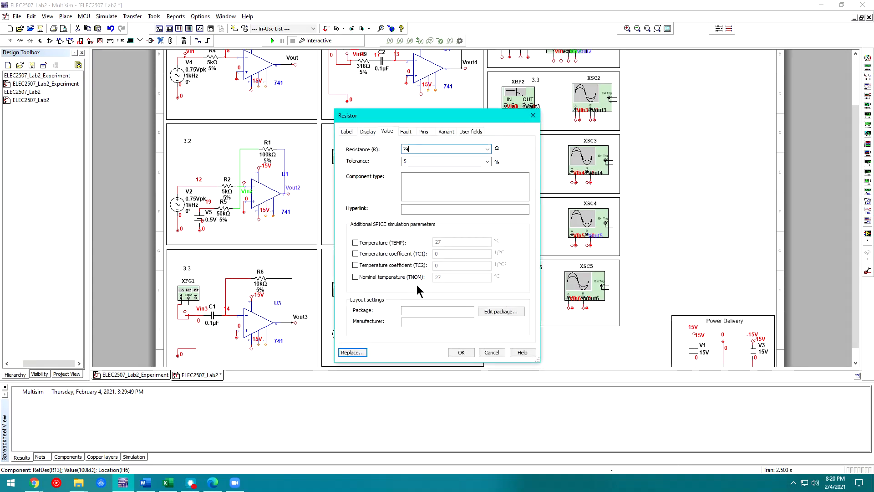
text(5)
key(Return)
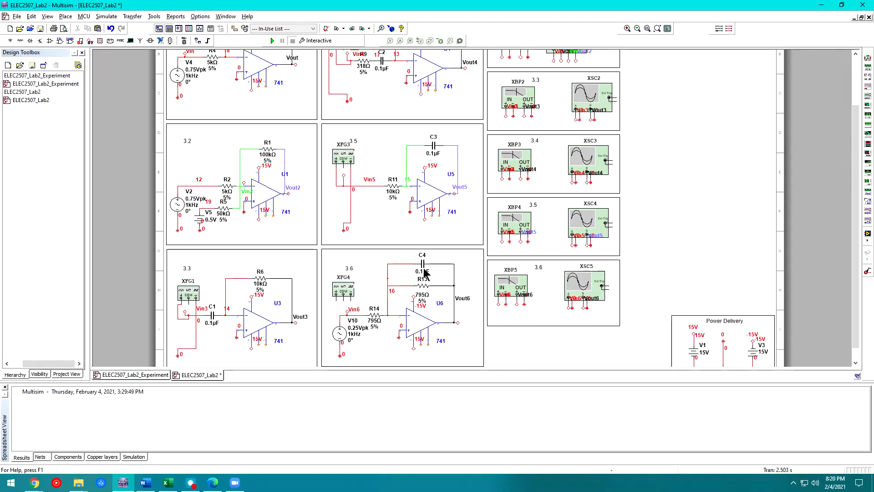
Step: Check the capacitance of C4 in the 3.6 low-pass filter's feedback path
click(422, 275)
double_click(423, 265)
click(417, 149)
click(532, 115)
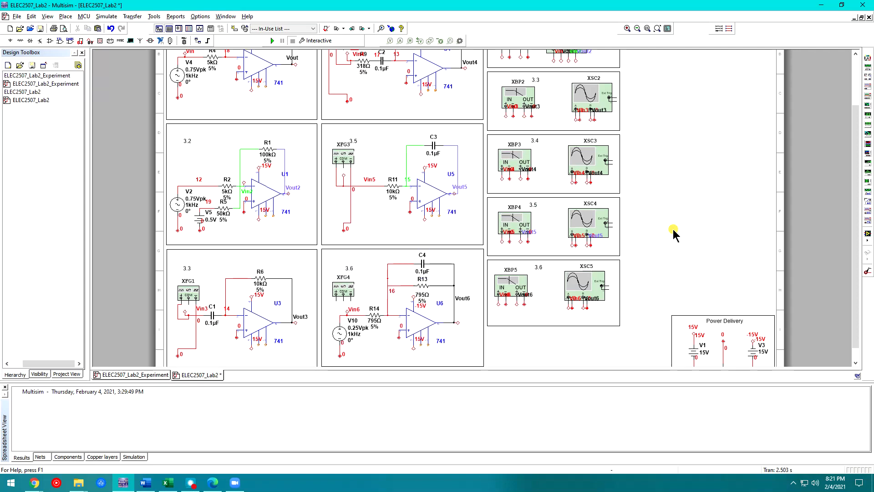
Step: Run the simulation, open Bode plotter XBP5 for the 3.6 circuit and set its vertical final value to 20 dB
click(271, 40)
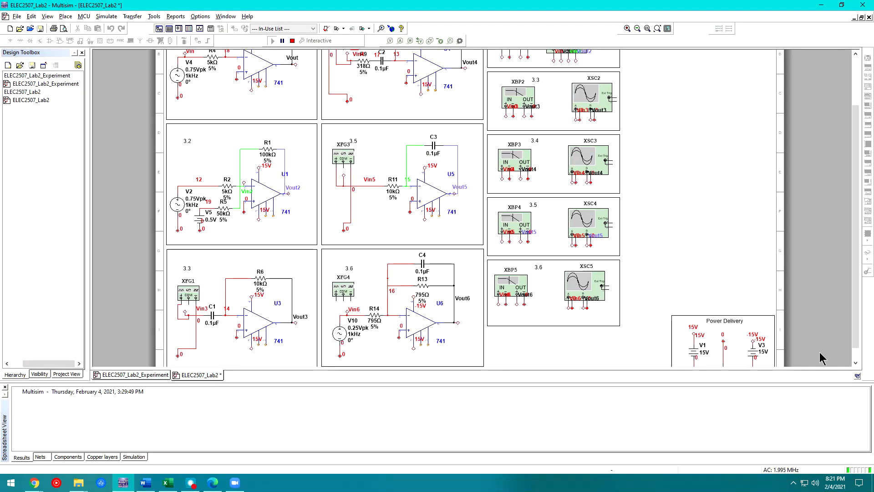
double_click(511, 290)
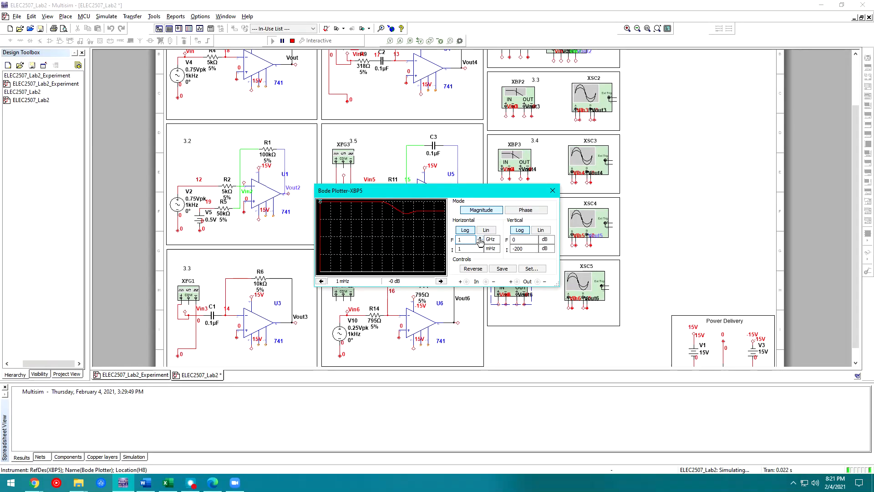
click(521, 240)
text(.005)
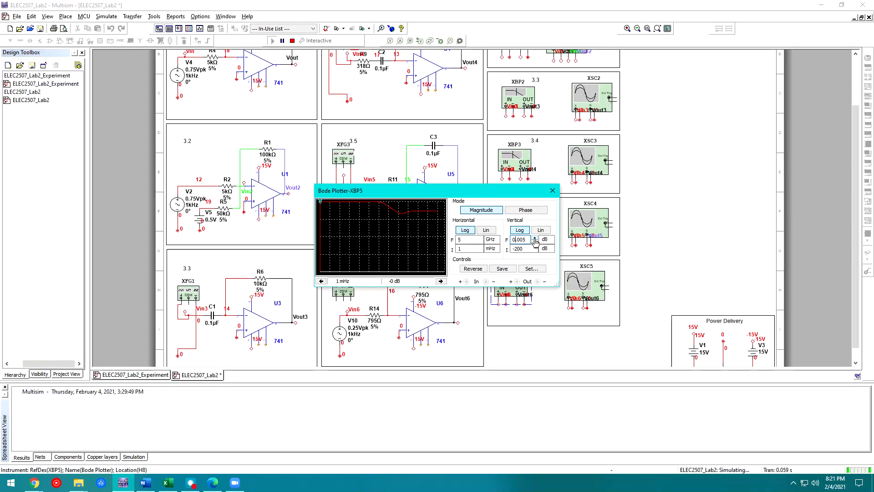
click(534, 239)
click(535, 239)
click(534, 239)
click(535, 239)
click(535, 239)
click(534, 239)
click(535, 239)
click(534, 239)
Step: Set Bode plotter XBP5's horizontal final frequency to 200 kHz
drag(320, 206, 331, 207)
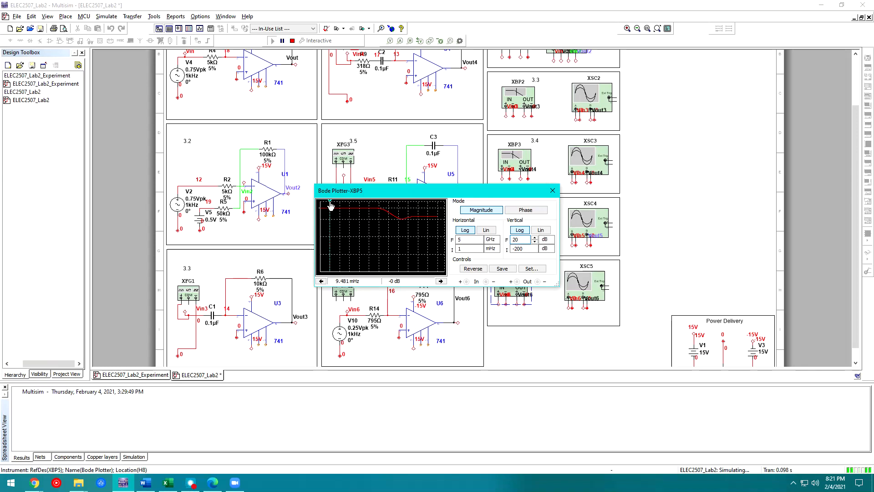
click(486, 240)
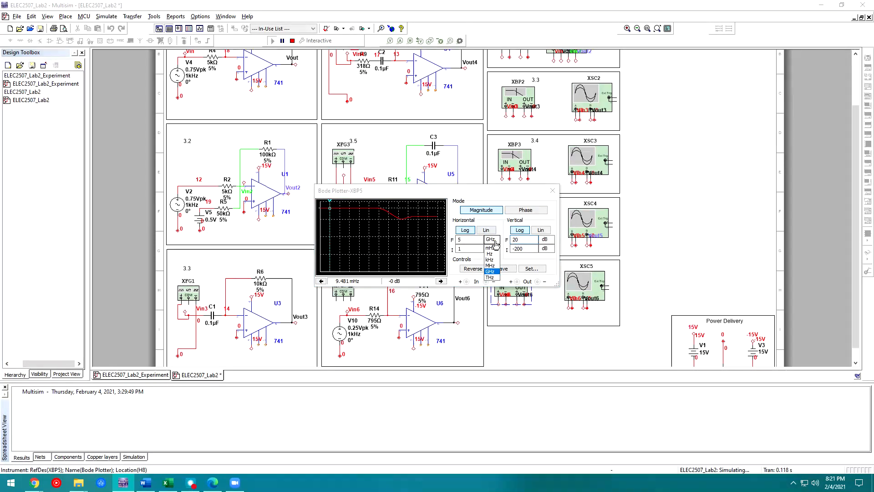
click(495, 267)
click(480, 242)
click(480, 242)
click(480, 242)
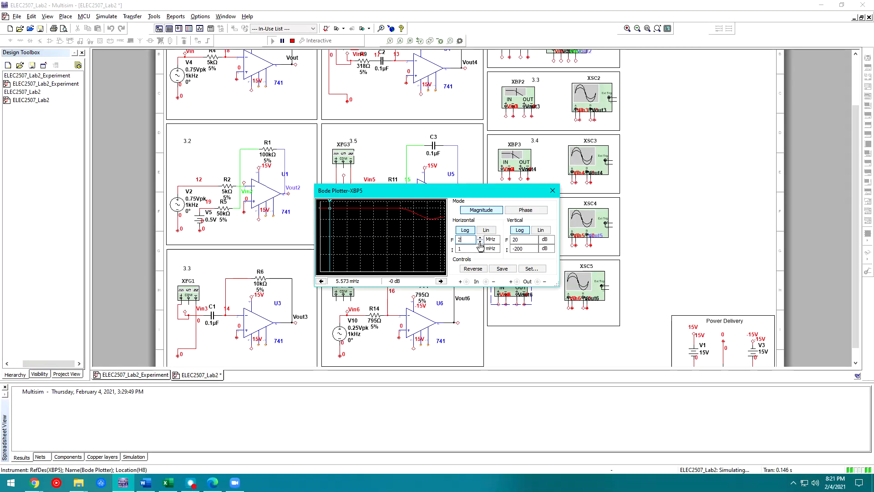
click(480, 242)
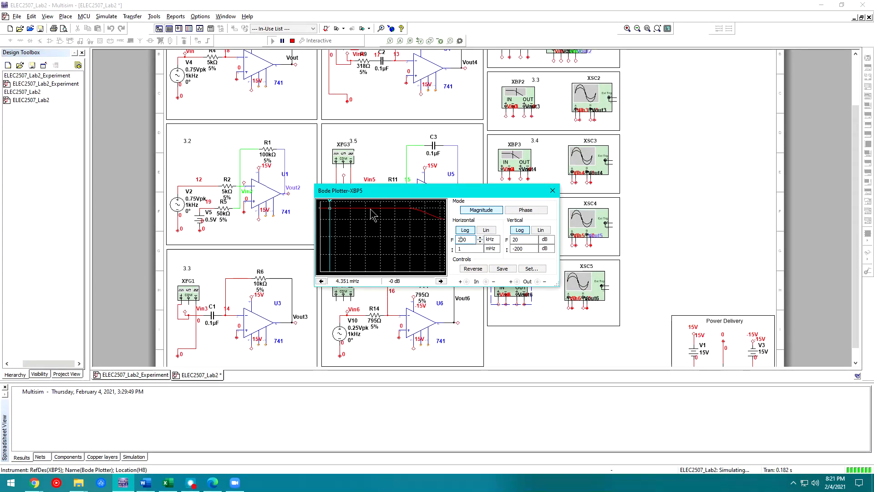
Step: Trace XBP5's magnitude curve with the cursor to read the filter's gain in the passband and around the 3 dB cutoff
drag(330, 211, 415, 231)
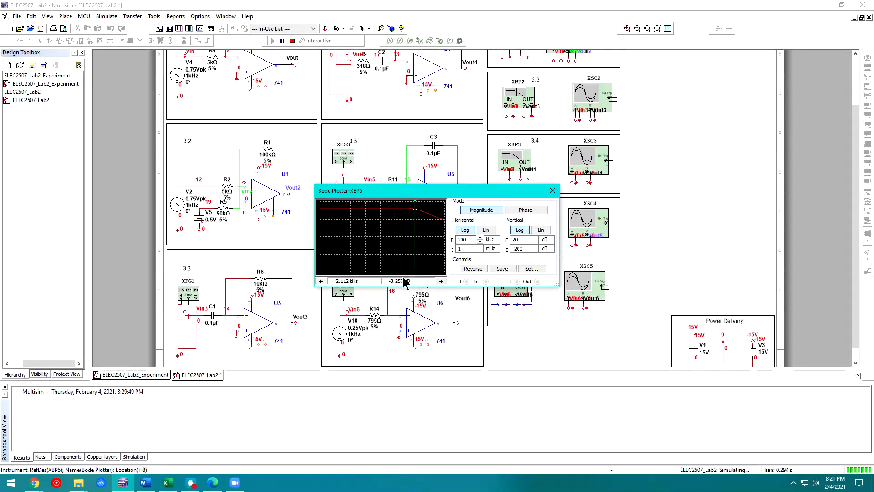
click(321, 281)
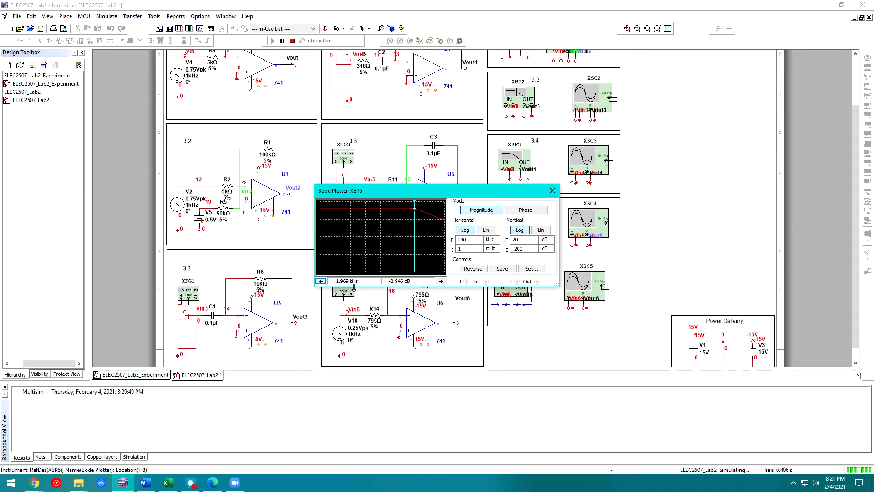
click(320, 282)
click(321, 282)
click(321, 282)
click(321, 282)
click(321, 282)
click(321, 282)
click(321, 282)
click(321, 282)
click(321, 282)
click(321, 282)
click(321, 282)
click(321, 282)
click(321, 282)
click(321, 282)
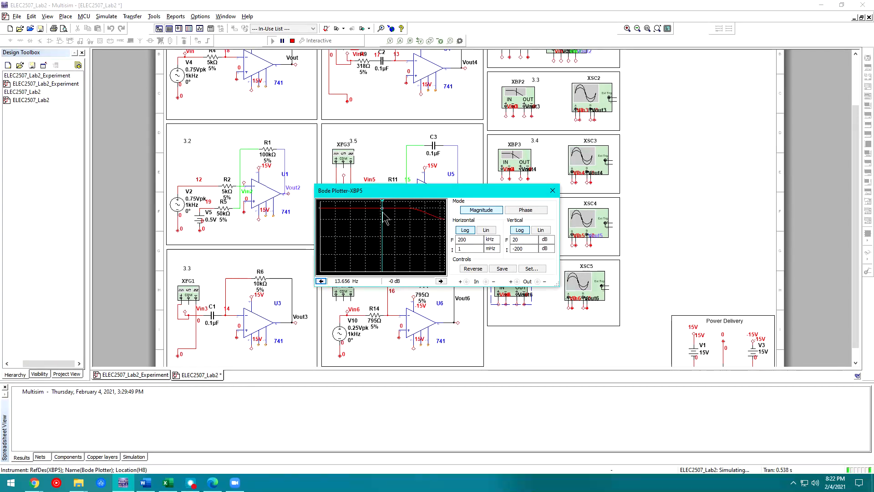
drag(378, 214, 295, 234)
drag(348, 236, 416, 208)
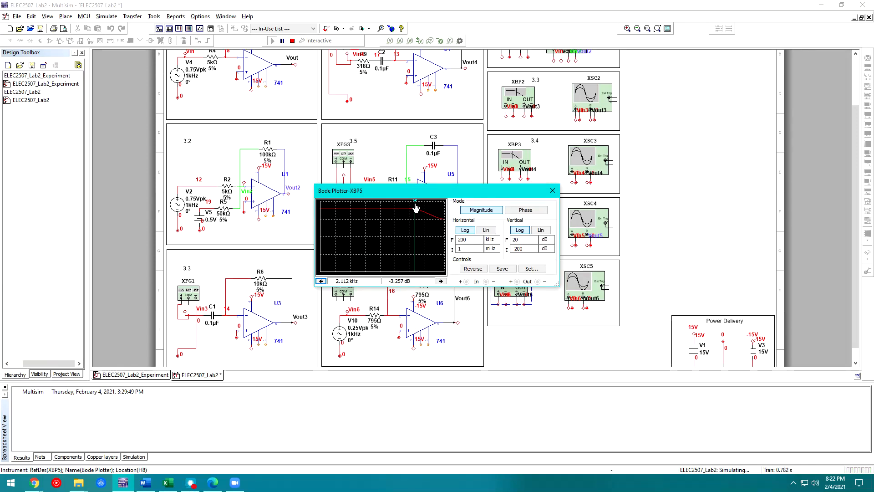
drag(416, 208, 381, 231)
Step: Set XBP5's horizontal final frequency to 100 kHz and move the plotter window off the 3.6 circuit
click(484, 241)
click(483, 243)
click(481, 237)
click(481, 238)
mouse_move(381, 214)
mouse_down()
mouse_move(418, 221)
mouse_move(368, 221)
mouse_up()
click(481, 244)
click(481, 245)
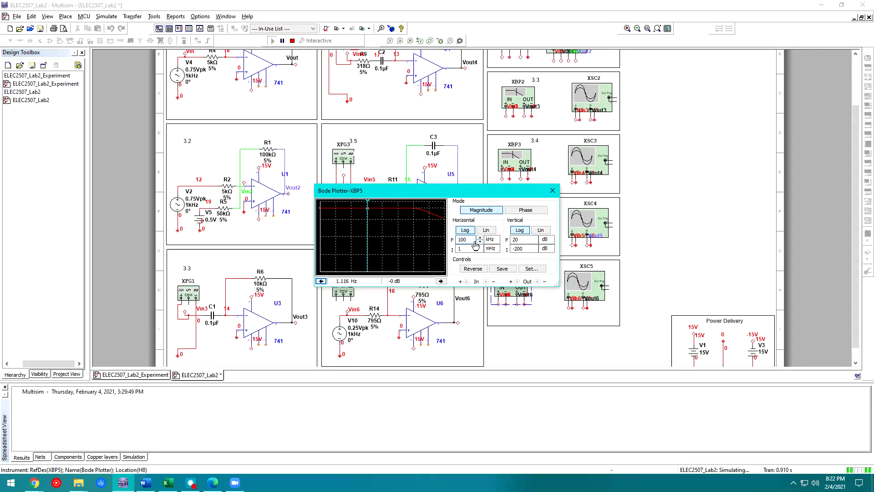
drag(442, 191, 563, 151)
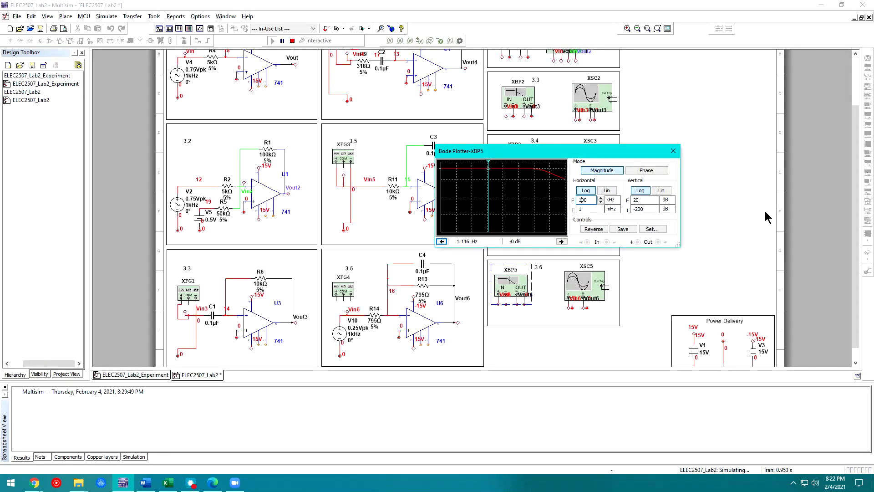
Step: In the Word lab manual, examine the section 3.6 instructions on input amplitude, measurement frequencies, gain plot, stop-band slope and square-wave input
key(alt+Tab)
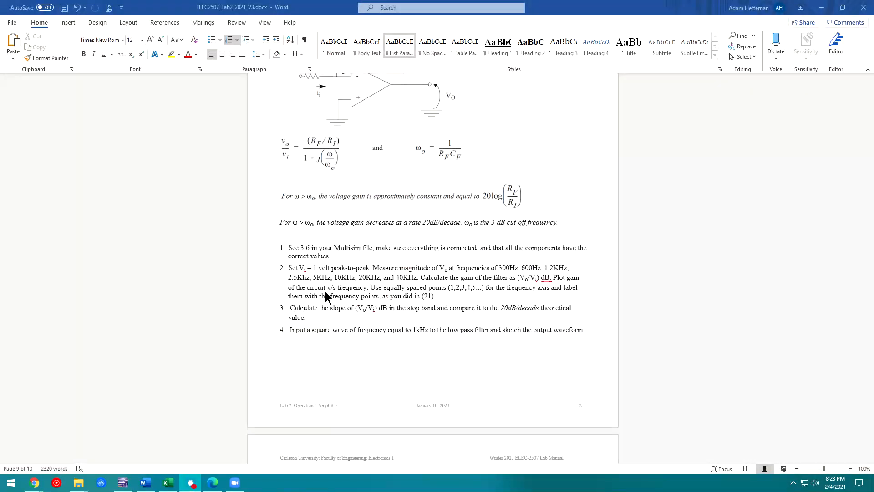
drag(475, 268, 408, 277)
scroll(408, 276, up, 8)
scroll(365, 304, down, 4)
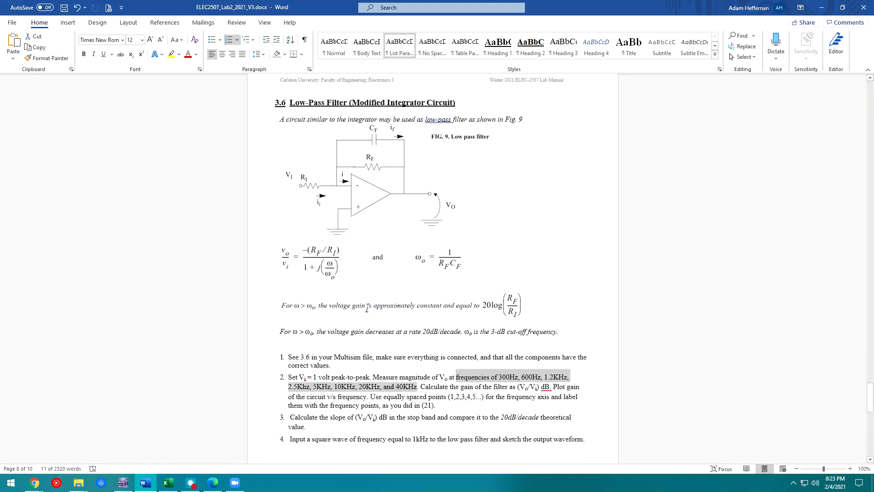
scroll(365, 304, down, 4)
click(506, 290)
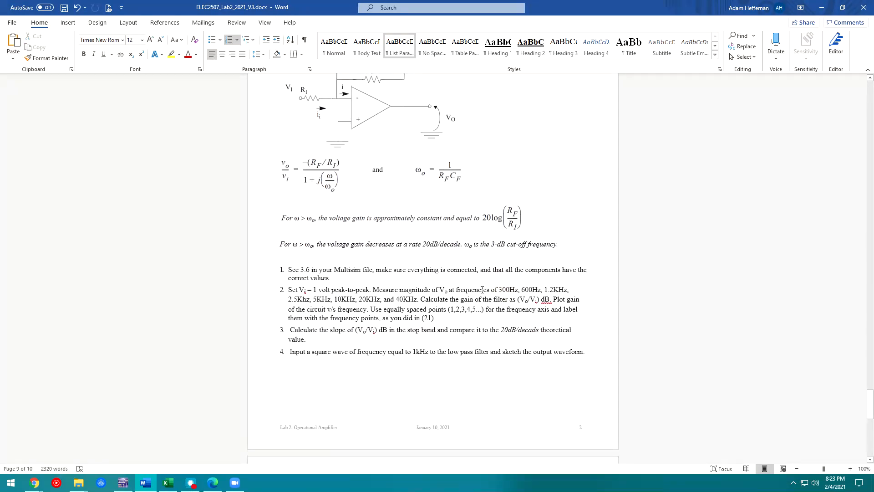
drag(515, 302, 382, 310)
click(335, 324)
click(381, 318)
click(289, 318)
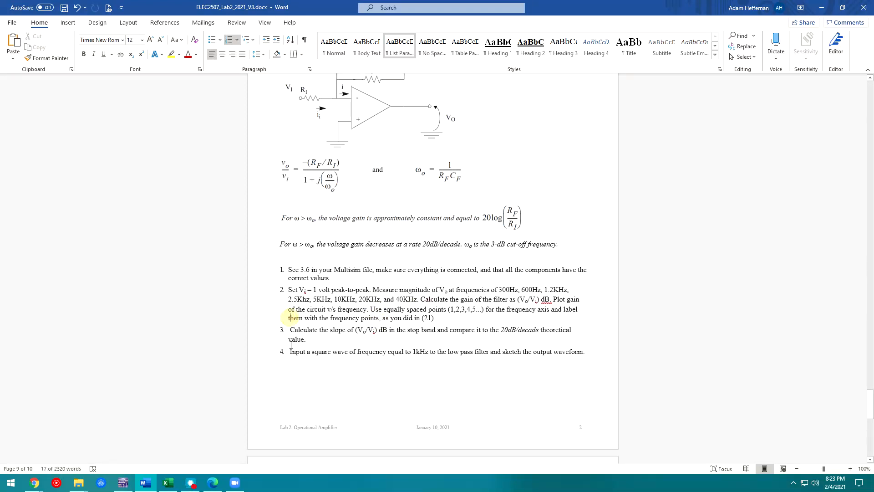
Step: Read XBP5's magnitude just before the roll-off with the cursor, then examine the Word manual's instruction on equally spaced frequency-axis points
key(alt+Tab)
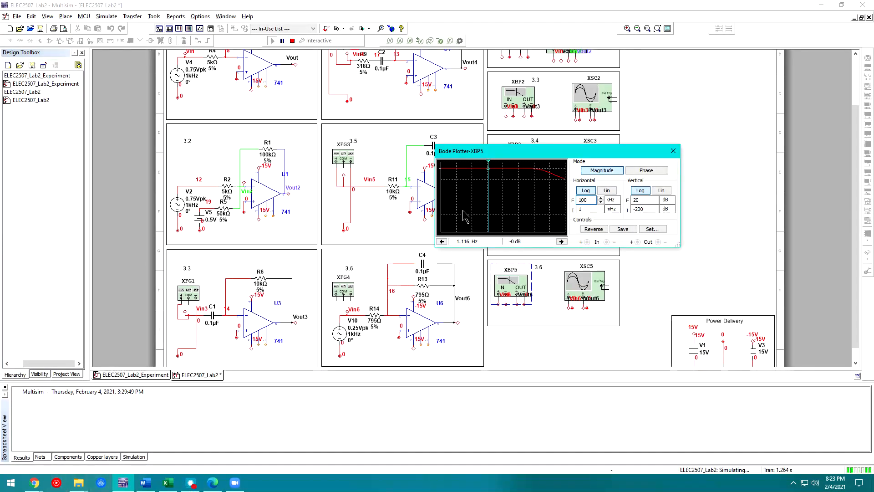
drag(490, 176, 529, 175)
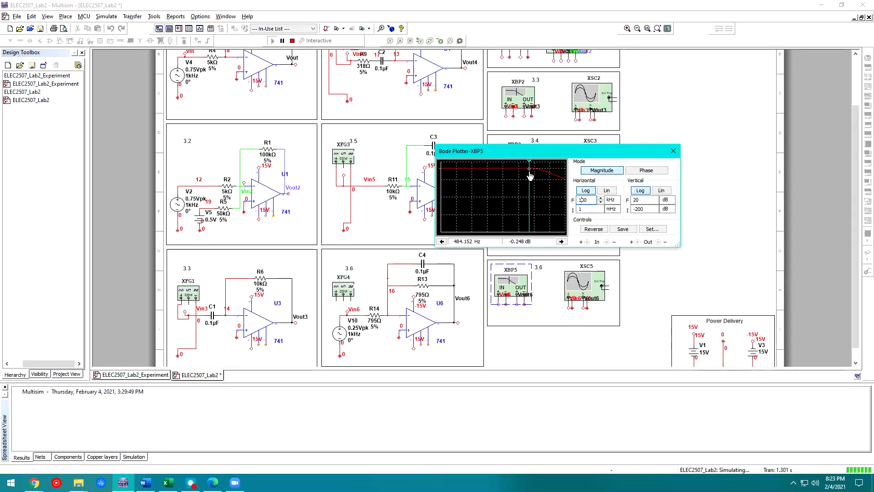
click(139, 486)
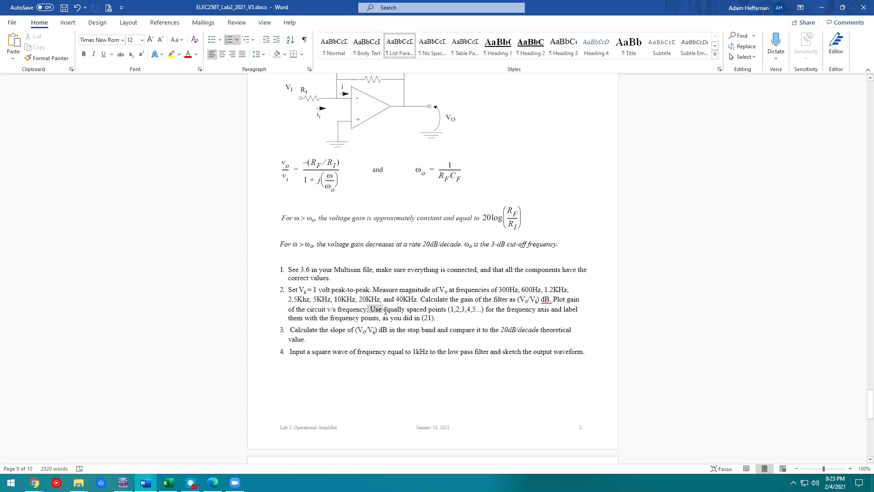
drag(396, 313, 395, 319)
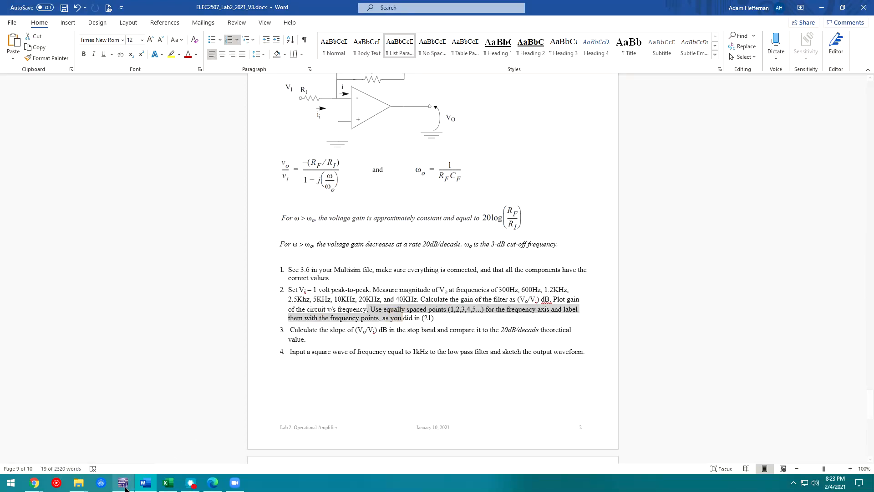
Step: Back in Multisim, enlarge Bode plotter XBP5's window so the curve spans most of the schematic area
click(123, 483)
drag(678, 245, 719, 361)
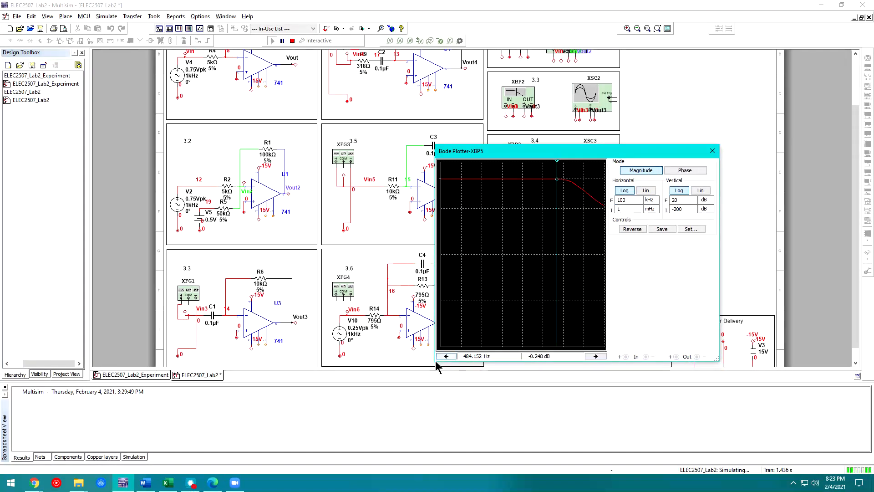
drag(434, 361, 251, 319)
drag(250, 143, 224, 78)
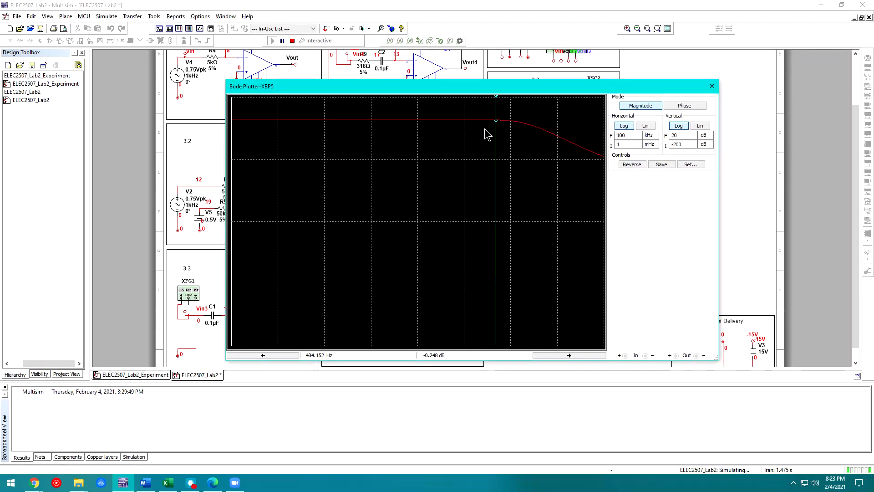
Step: Switch XBP5 to phase mode and trace the phase curve around the filter's cutoff, checking the Word lab manual for the task
click(681, 106)
drag(233, 190, 228, 259)
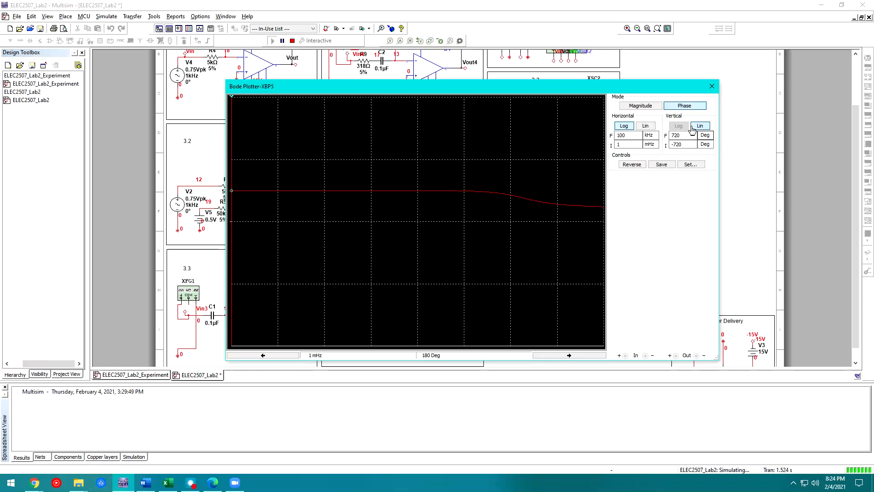
click(146, 483)
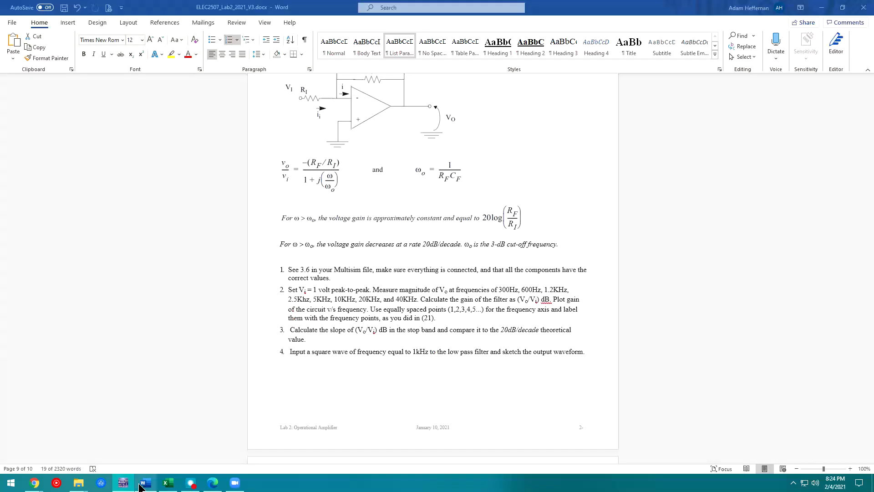
click(395, 318)
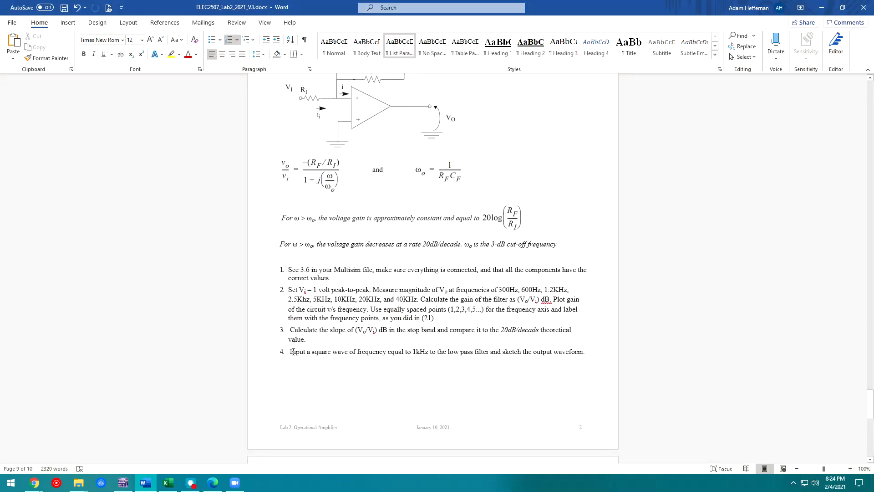
click(123, 483)
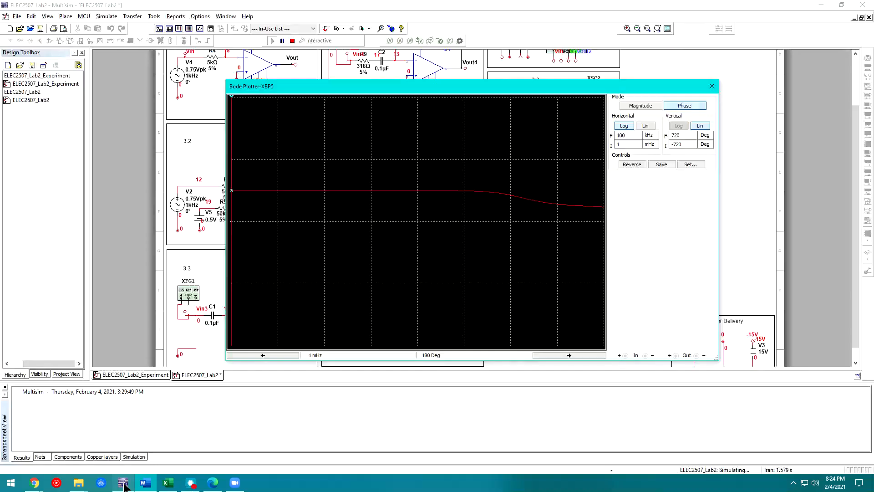
drag(233, 192, 539, 247)
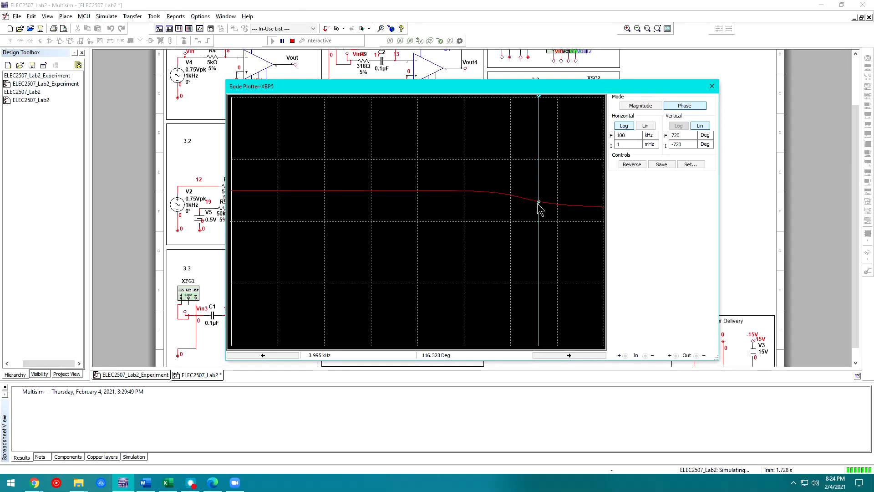
drag(541, 206, 521, 210)
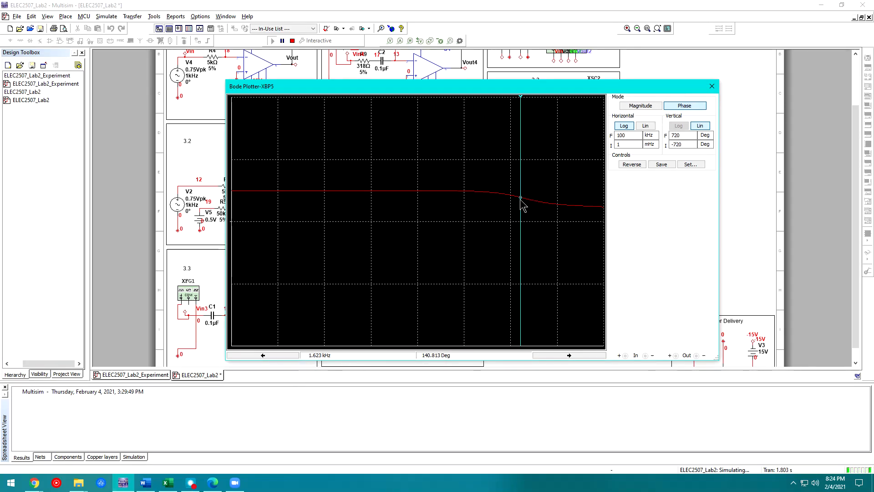
drag(520, 201, 530, 203)
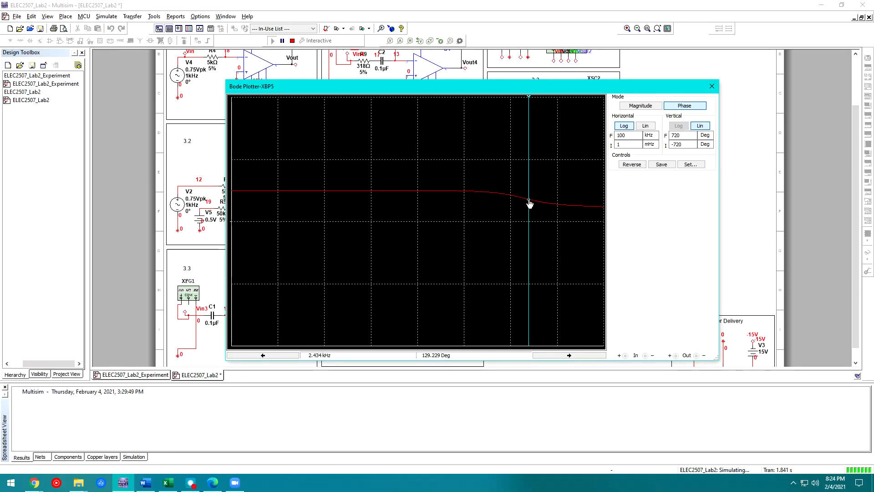
Step: Return XBP5 to magnitude mode, trace the gain along the stop-band slope, and clear the plotter off the schematic
click(640, 105)
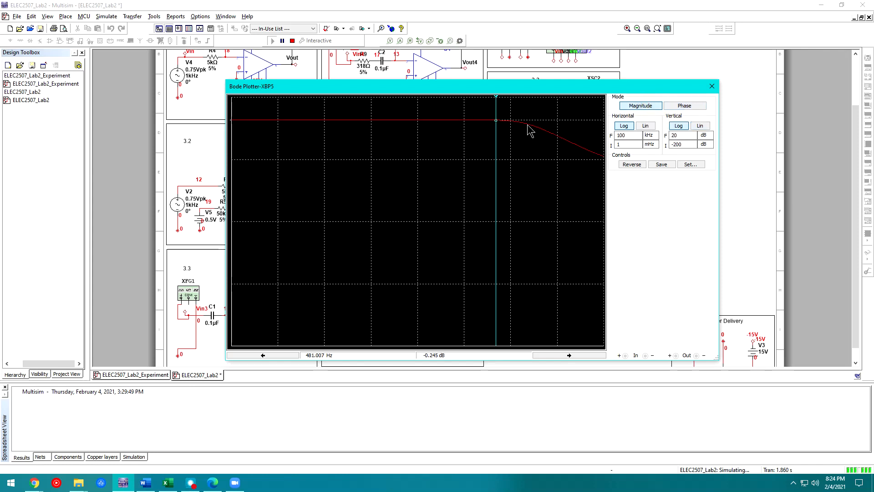
drag(497, 124, 596, 171)
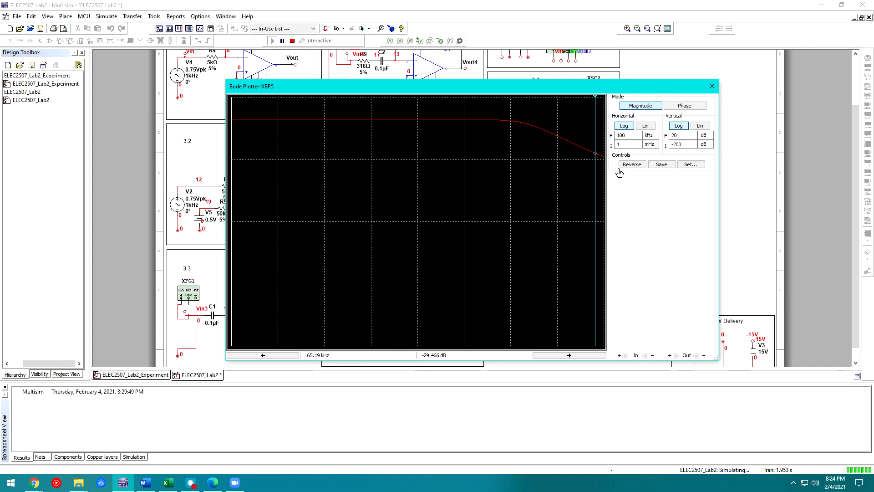
drag(596, 156, 550, 154)
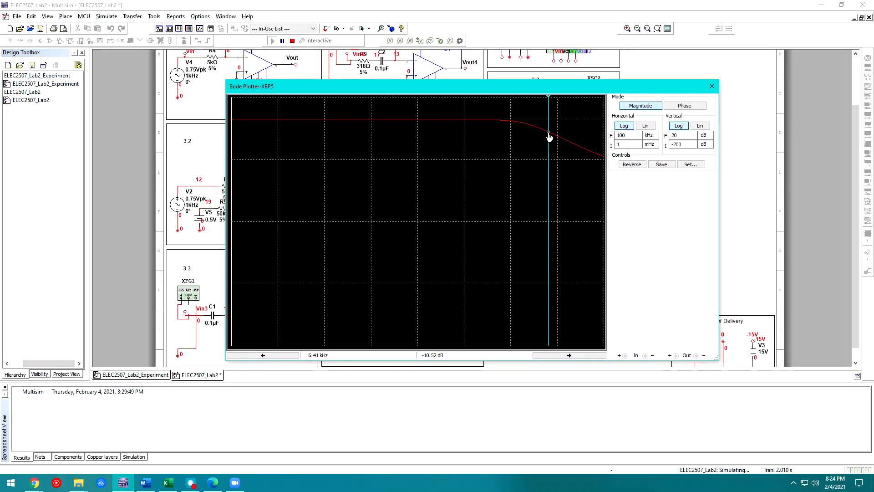
drag(549, 135, 579, 182)
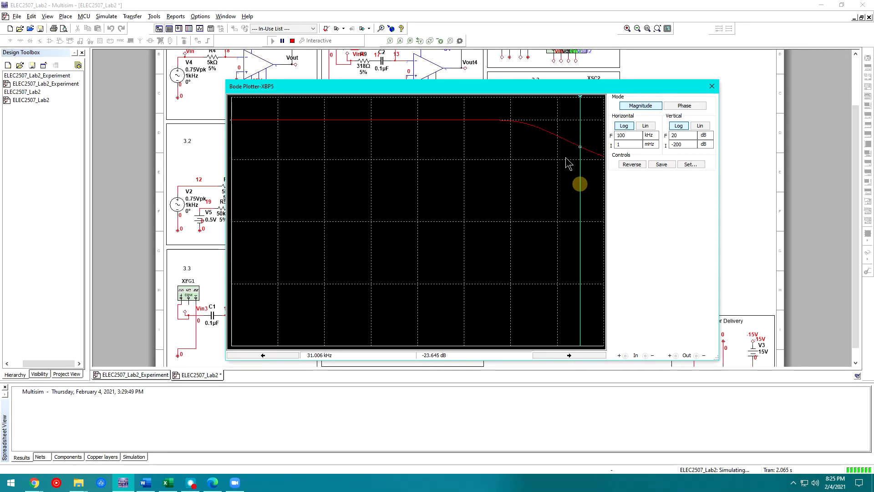
drag(482, 88, 546, 174)
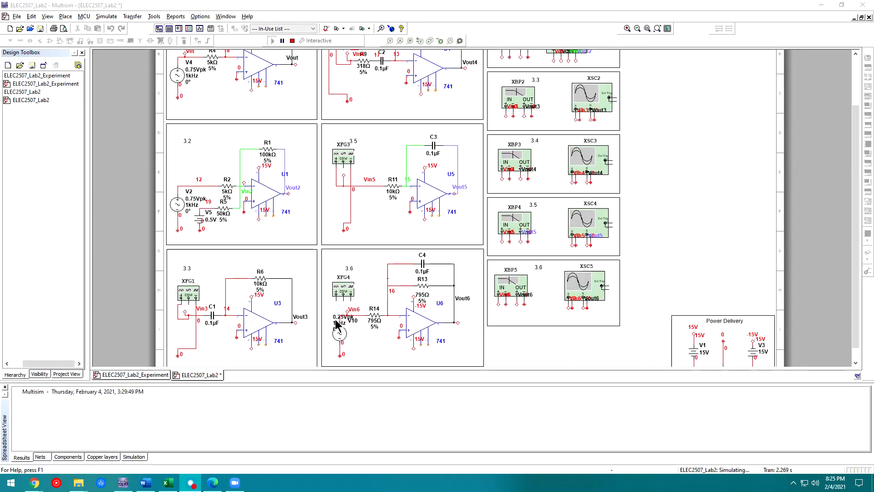
drag(335, 320, 350, 342)
mouse_move(382, 365)
mouse_down()
mouse_move(340, 344)
mouse_move(371, 353)
mouse_up()
key(Escape)
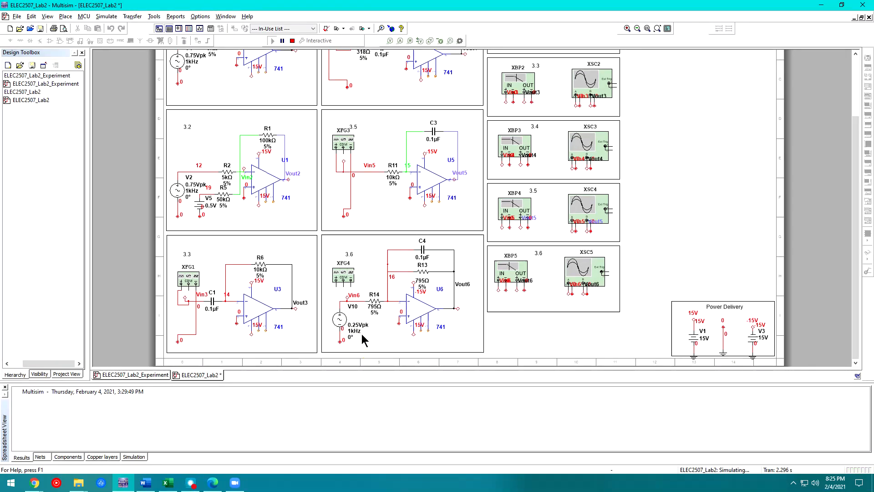
drag(350, 332, 338, 320)
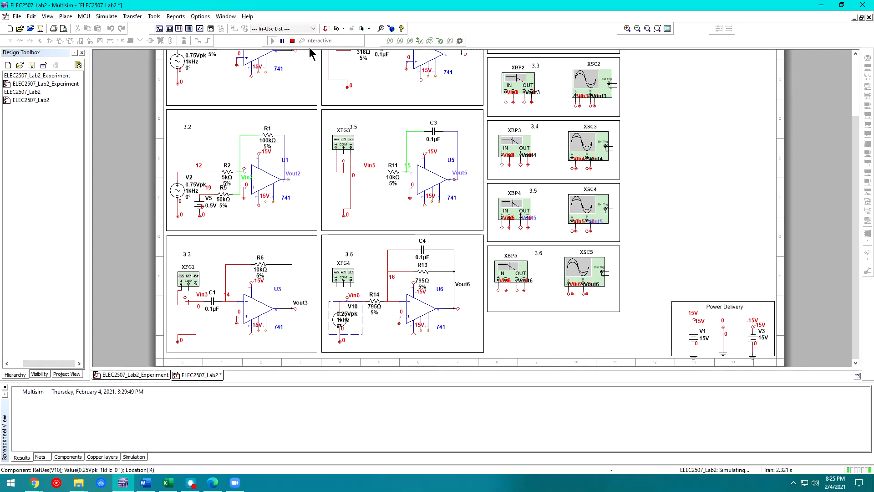
Step: Stop the simulation and delete AC source V10 from the 3.6 circuit
click(293, 41)
click(344, 319)
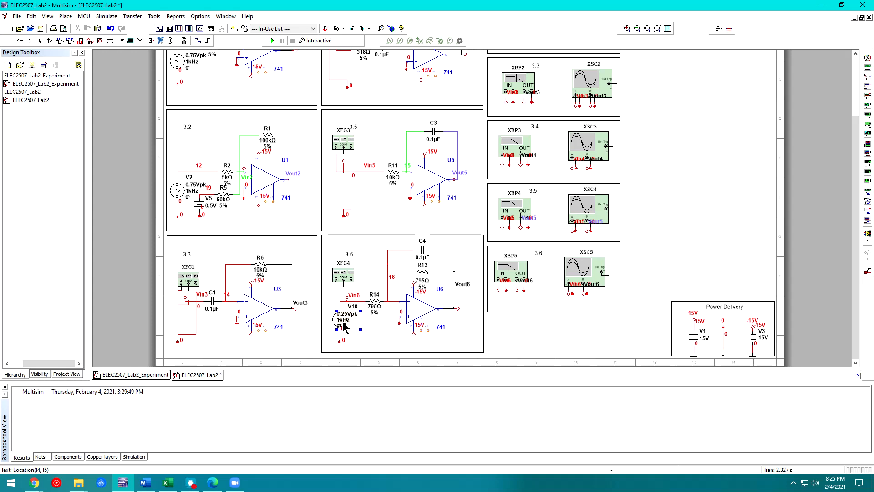
click(339, 320)
key(Delete)
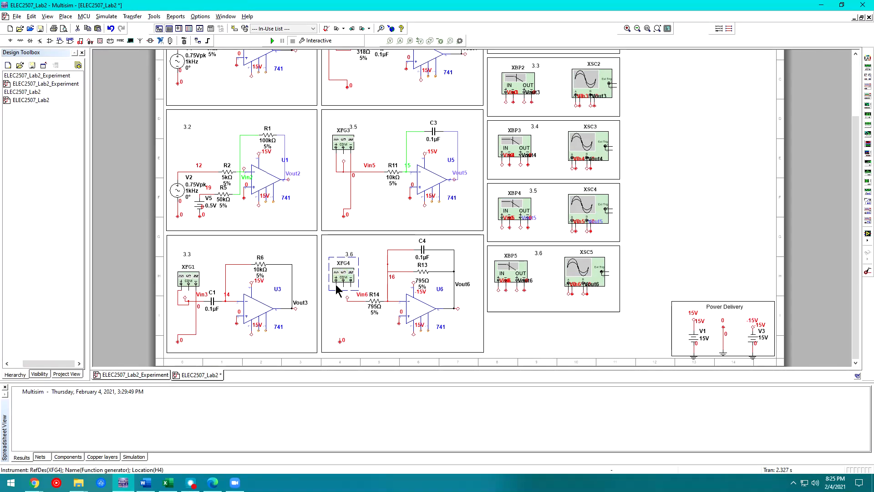
Step: Wire function generator XFG4's positive terminal to the Vin6 input and its remaining terminal to the 3.6 circuit's ground
click(336, 314)
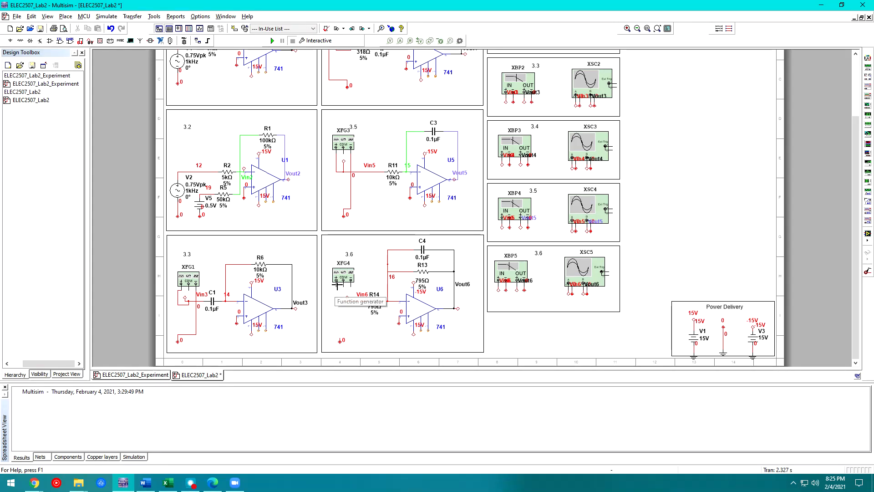
click(338, 286)
click(339, 294)
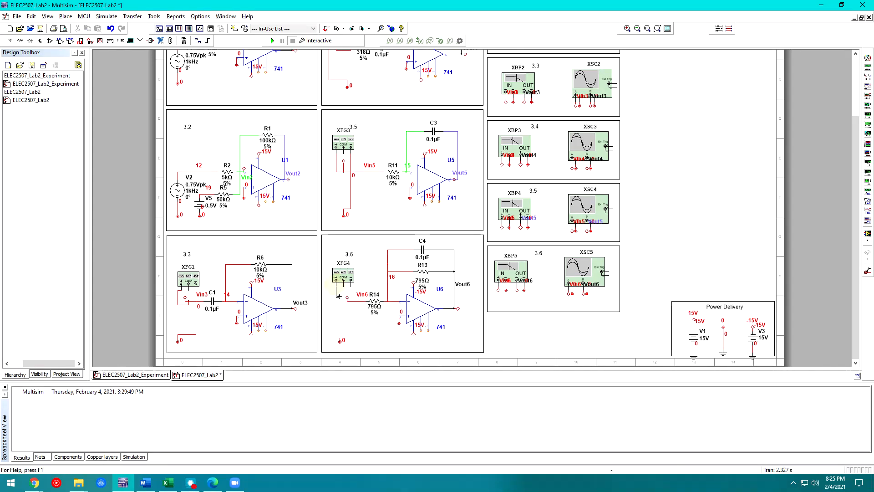
click(351, 301)
click(340, 339)
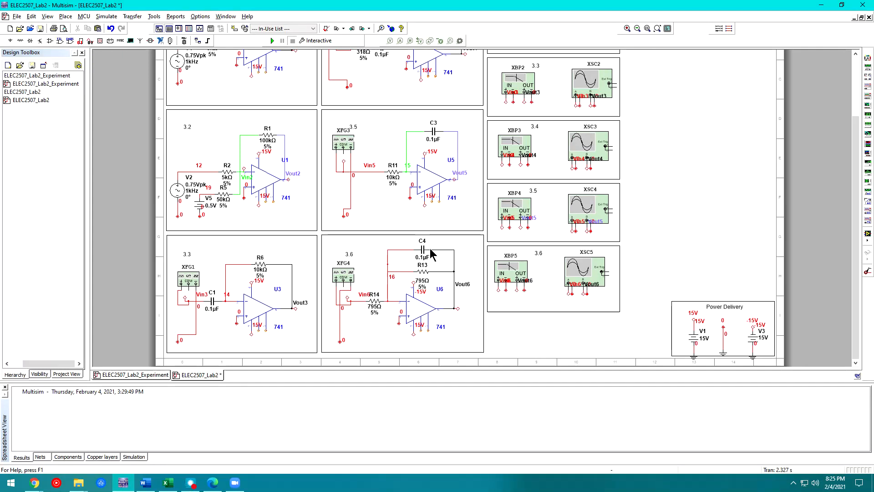
Step: Set function generator XFG4 to a square wave at 1 kHz and close its settings
double_click(349, 276)
click(470, 212)
click(471, 224)
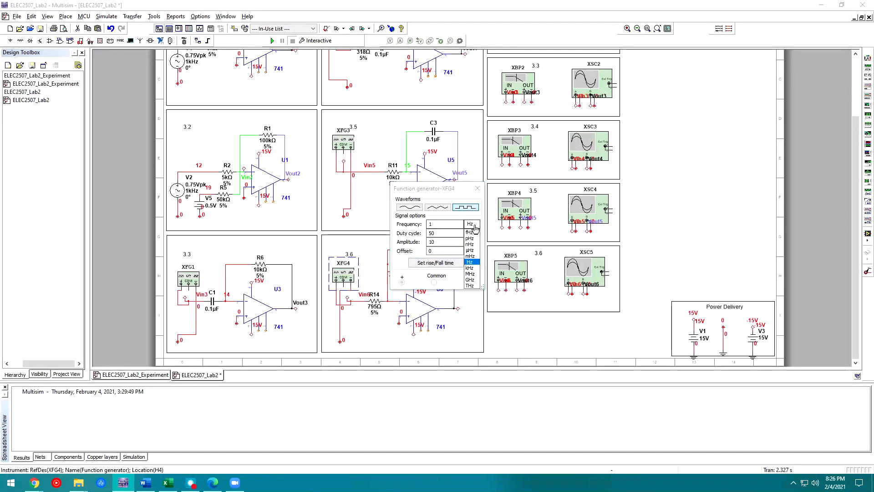
click(469, 269)
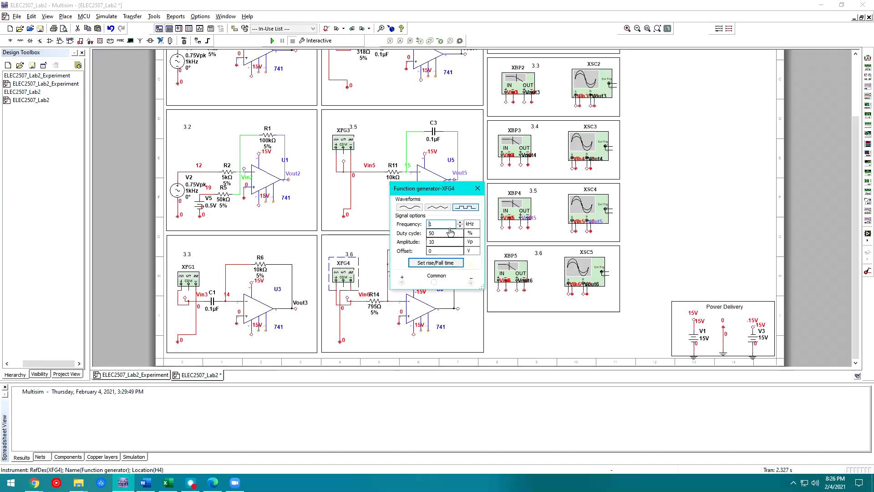
click(477, 188)
Step: Run the simulation and open oscilloscope XSC5 for the 3.6 circuit
click(272, 41)
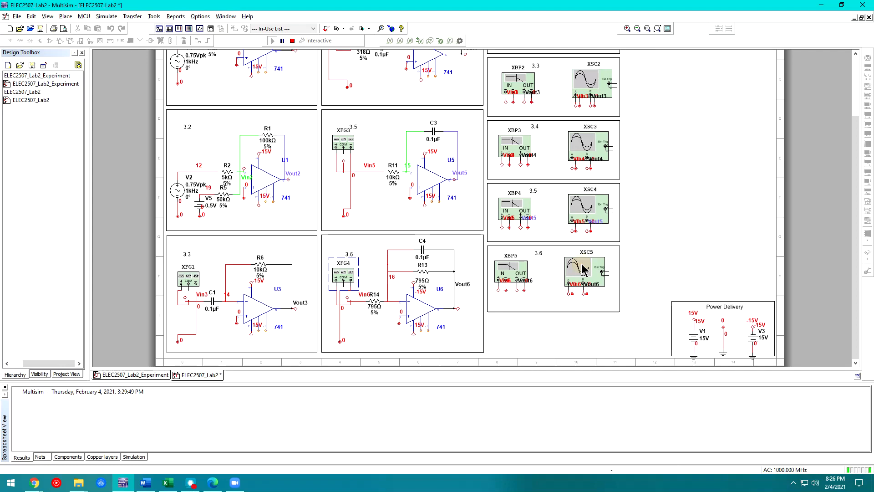
double_click(583, 269)
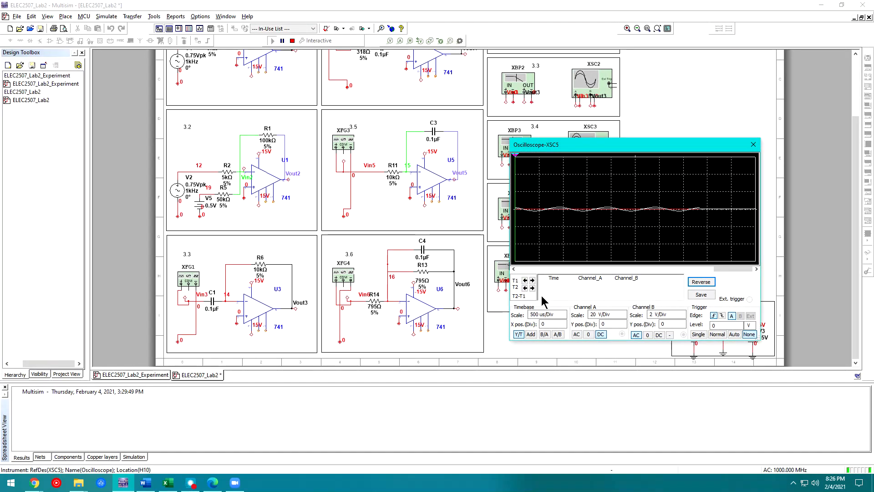
drag(629, 155, 580, 141)
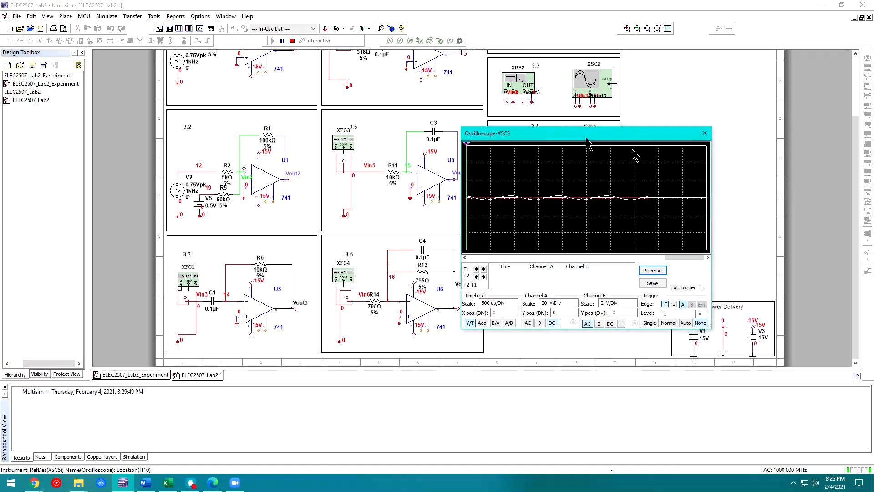
Step: Set oscilloscope XSC5's channel A scale to 20 V/Div and channel B scale to 10 V/Div
click(562, 300)
click(608, 303)
click(635, 299)
click(635, 299)
click(552, 299)
click(576, 304)
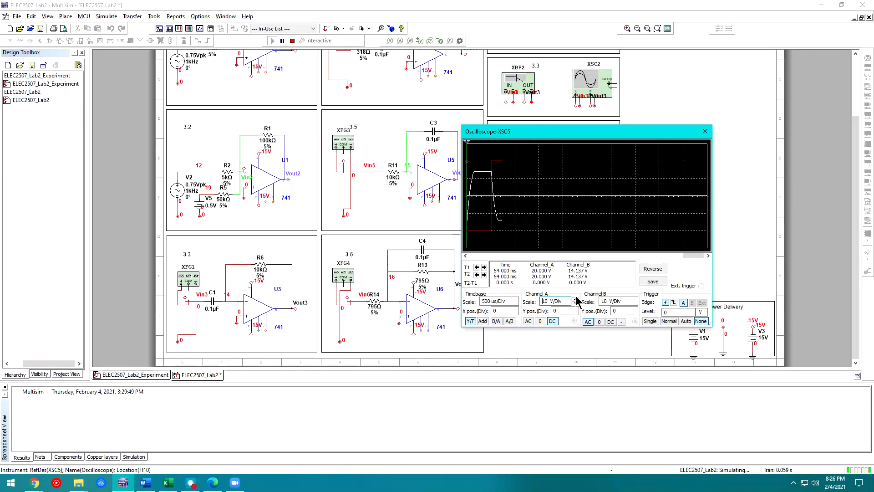
click(575, 299)
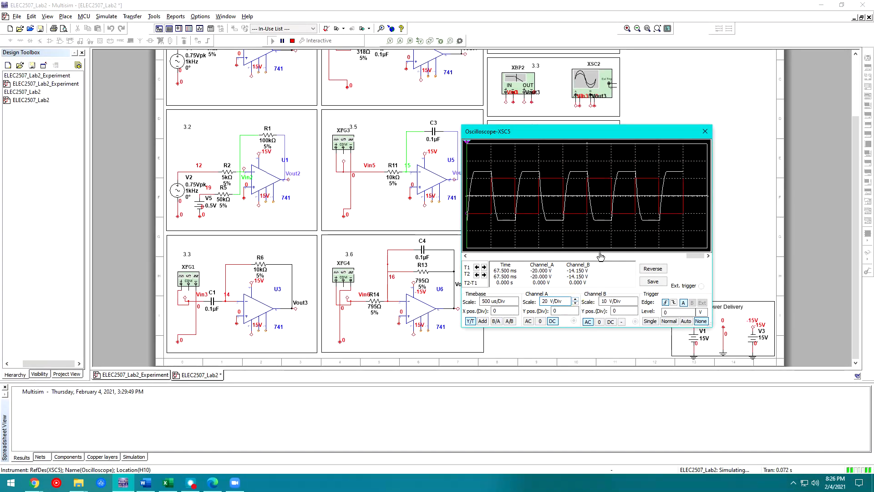
Step: Reposition XSC5, set its trigger to Single to freeze the square-wave response, and enlarge the oscilloscope window
drag(580, 134, 481, 126)
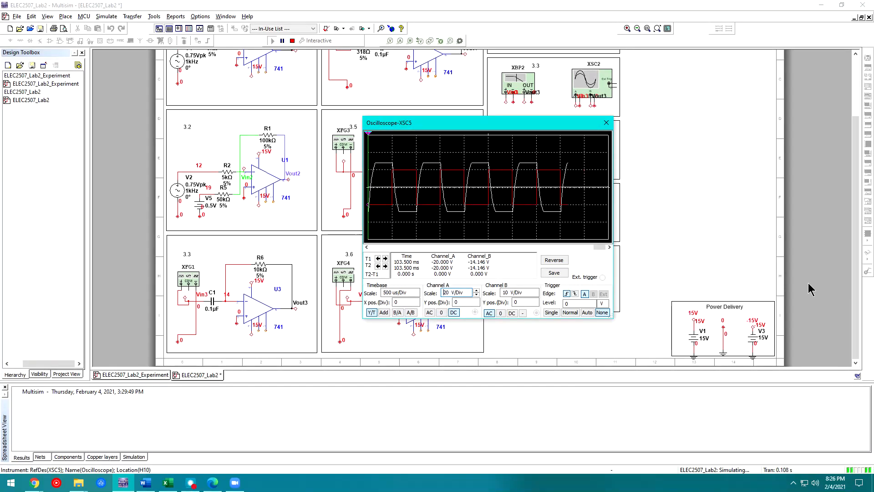
drag(481, 127, 563, 178)
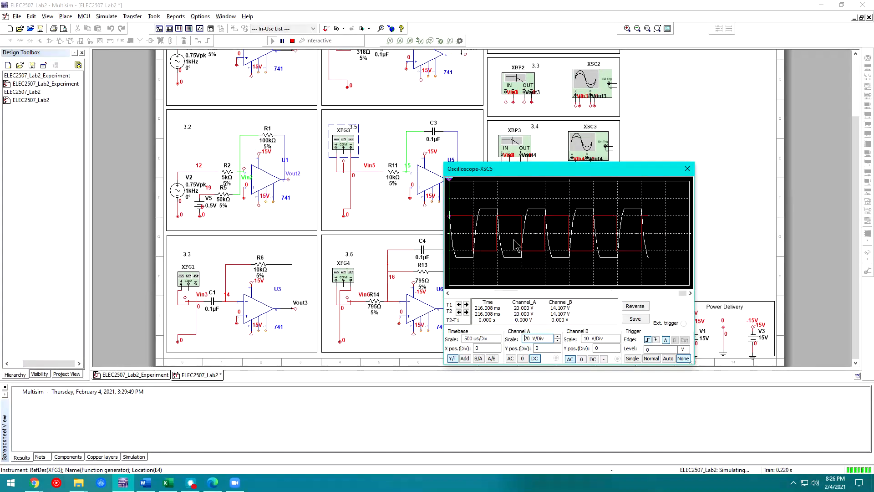
click(632, 358)
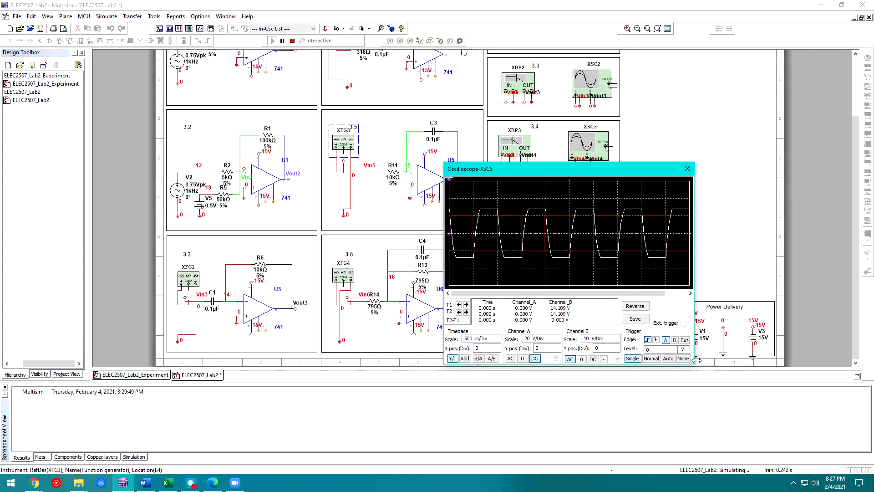
drag(693, 368, 758, 402)
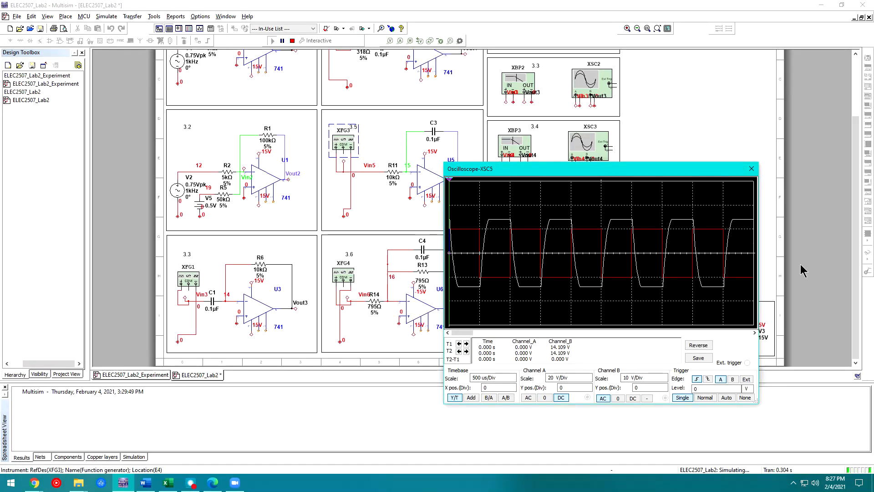
Step: In the Word lab manual, review the section 3.6 low-pass filter circuit, formulas and numbered tasks
click(855, 253)
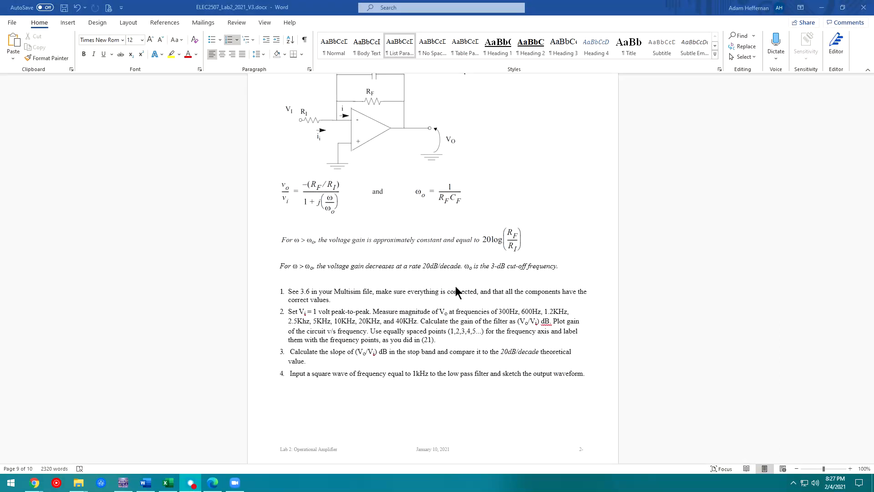
scroll(421, 367, up, 4)
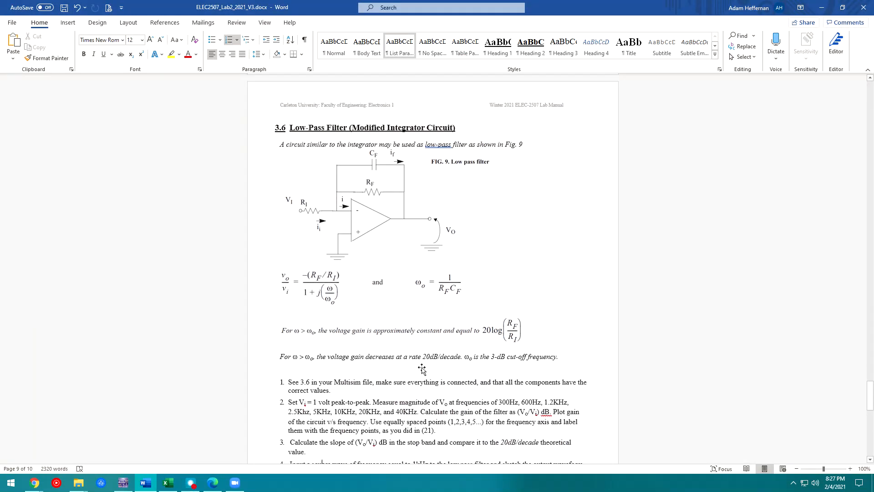
scroll(421, 367, down, 1)
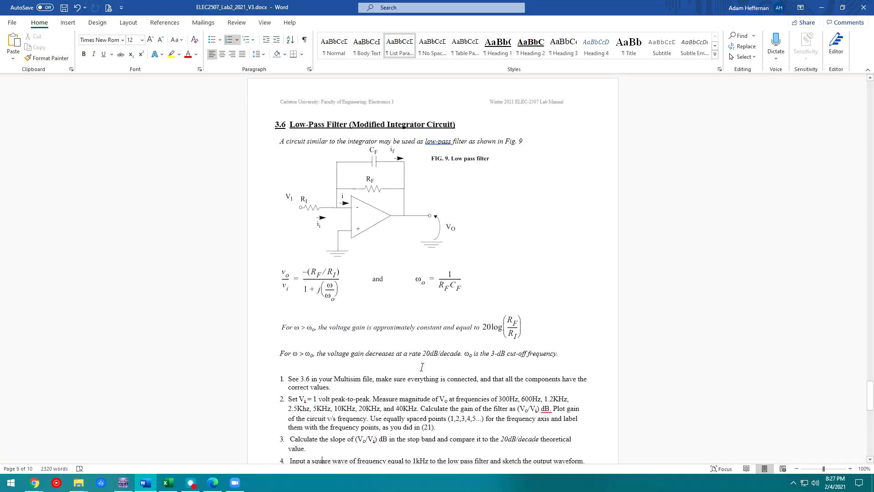
scroll(422, 367, down, 2)
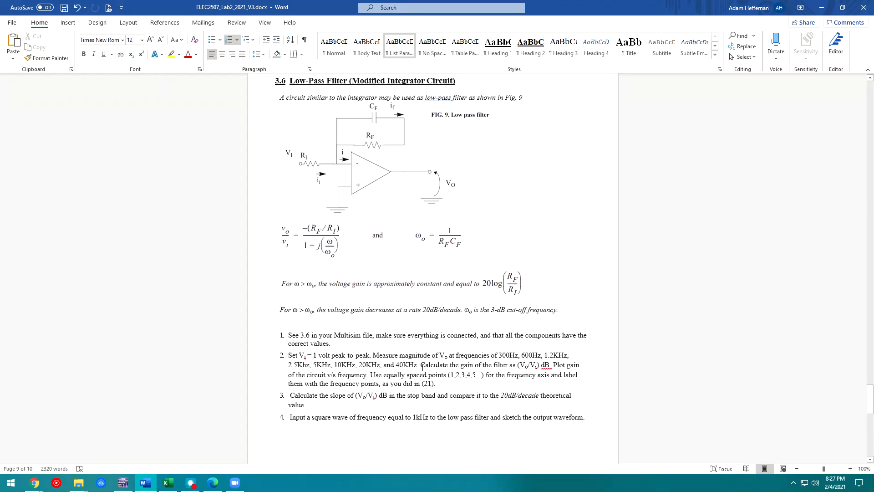